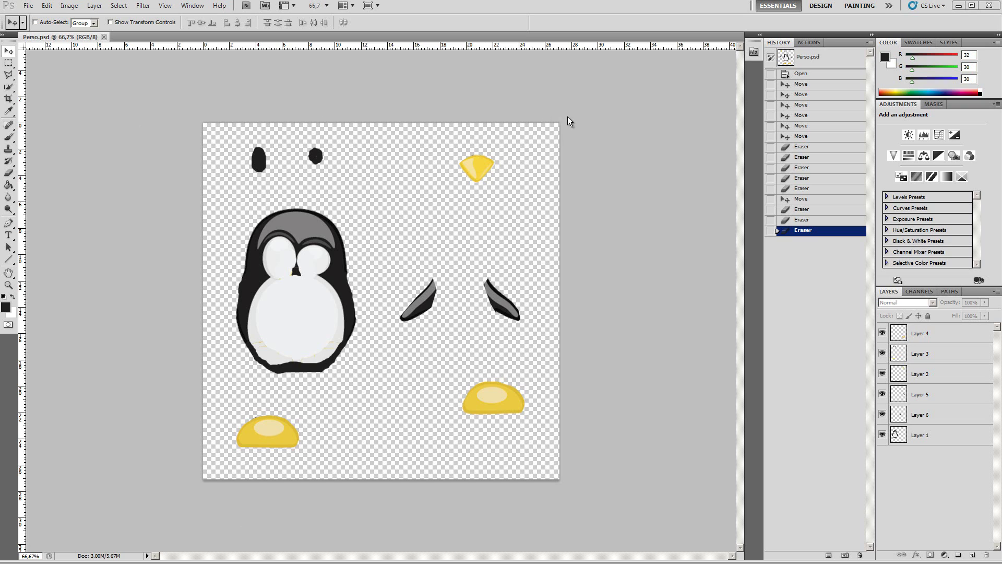
# Step: Check the pixel dimensions of the penguin parts image without changing its size
pyautogui.click(69, 6)
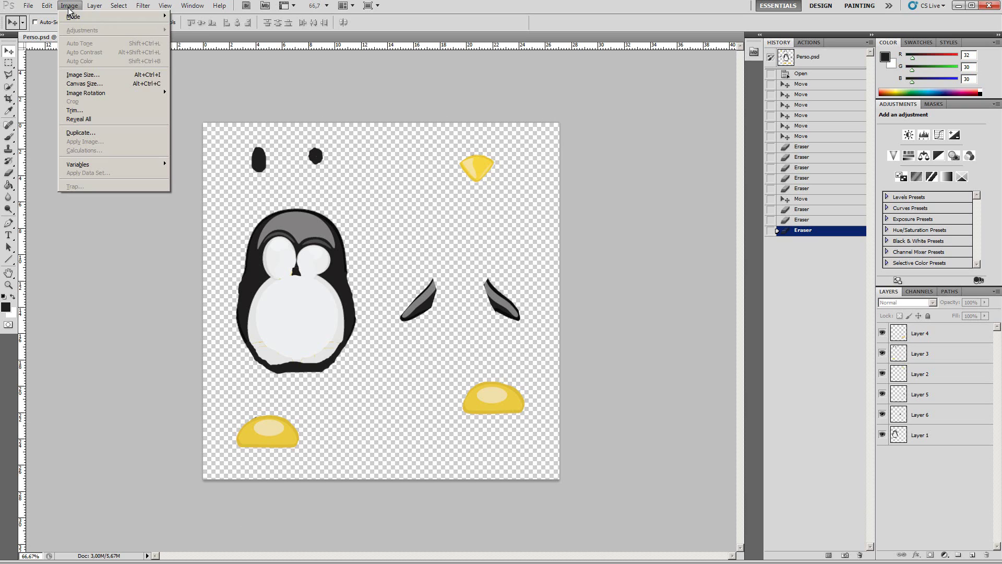
pyautogui.click(78, 74)
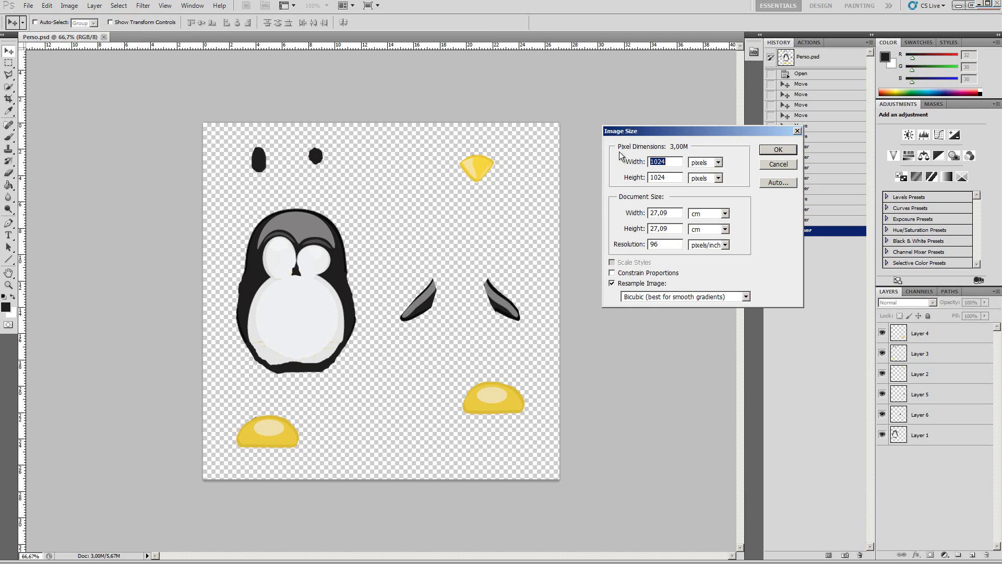
pyautogui.click(763, 165)
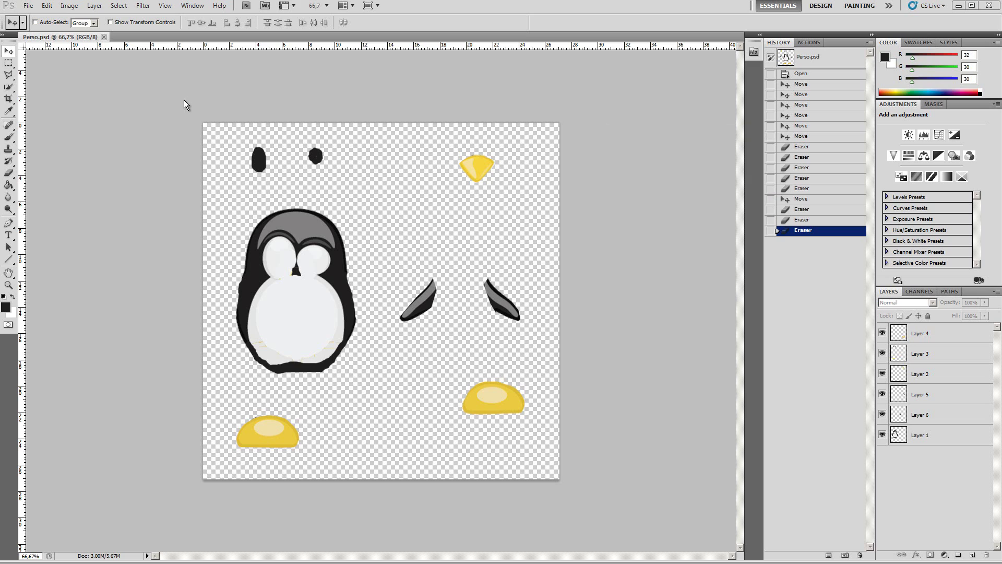
# Step: Switch to Unity and import the test_perso image into the _Character sprites folder
pyautogui.hotkey('alt', 'Tab')
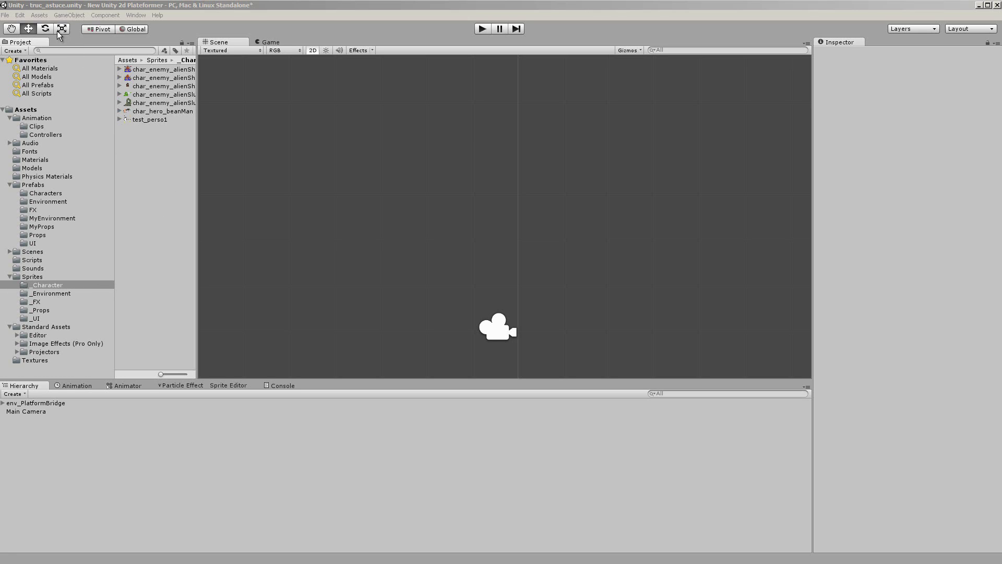
pyautogui.click(39, 15)
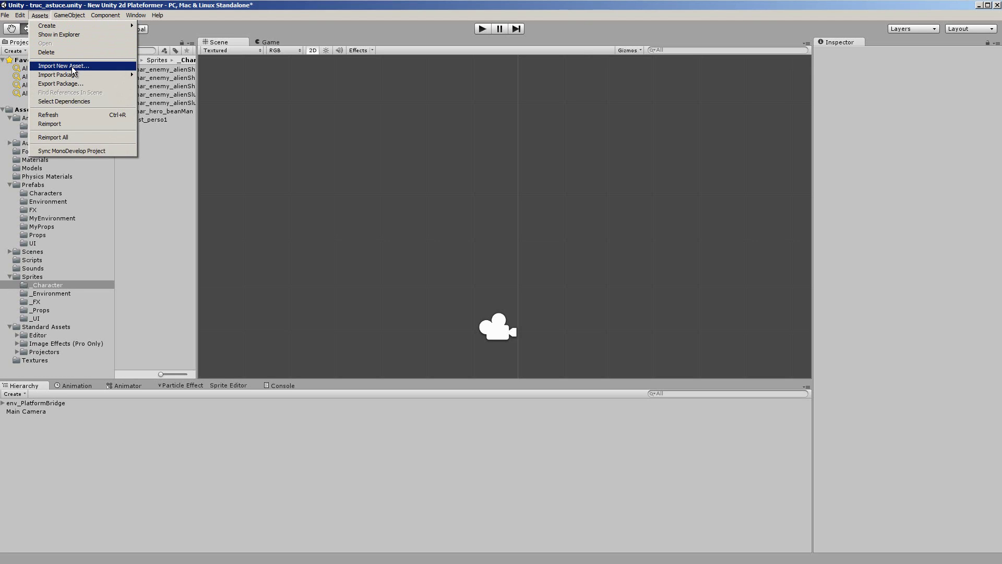
pyautogui.click(71, 67)
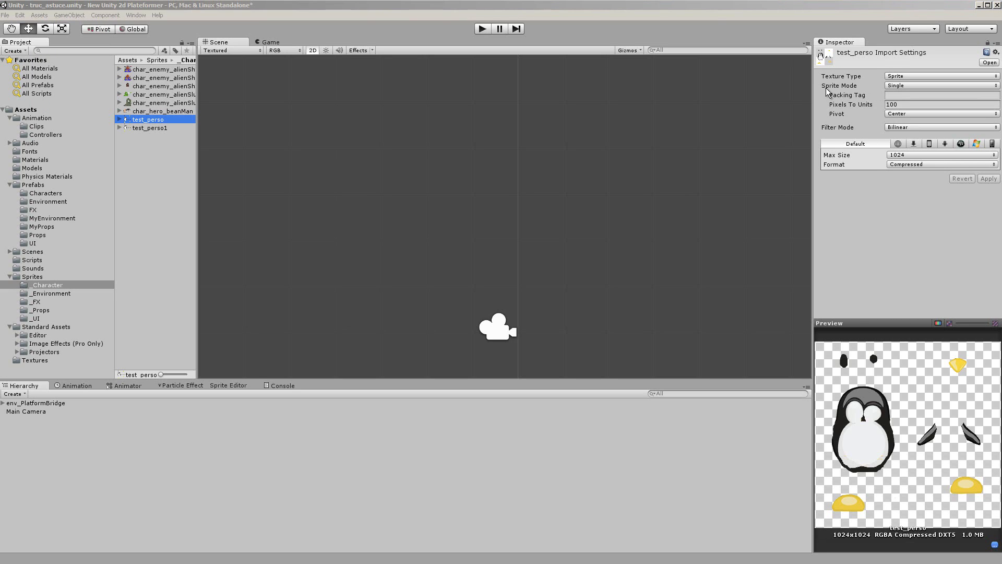
# Step: Set the sprite mode of test_perso to Multiple and open the image in the Sprite Editor
pyautogui.click(933, 86)
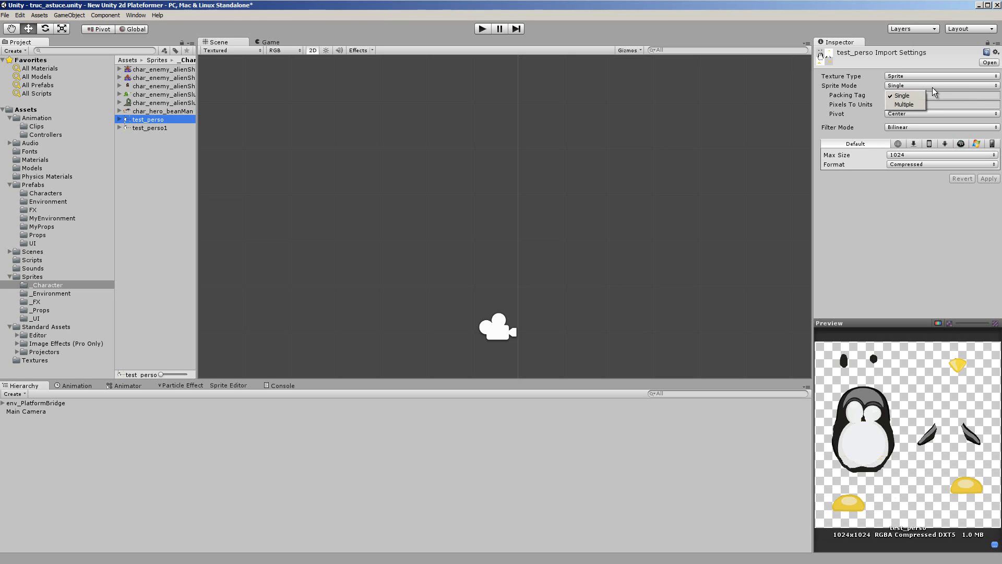
pyautogui.click(911, 104)
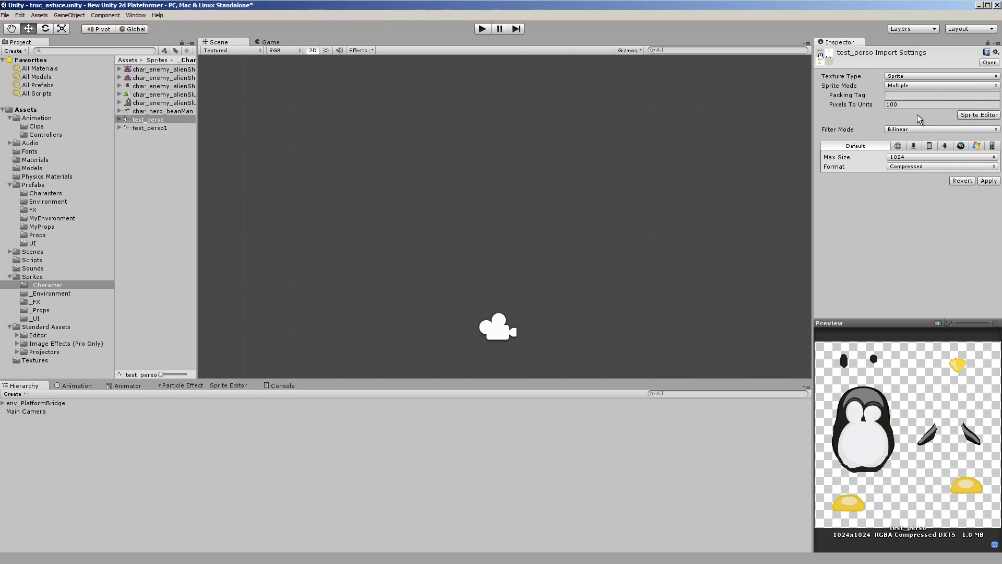
pyautogui.click(978, 115)
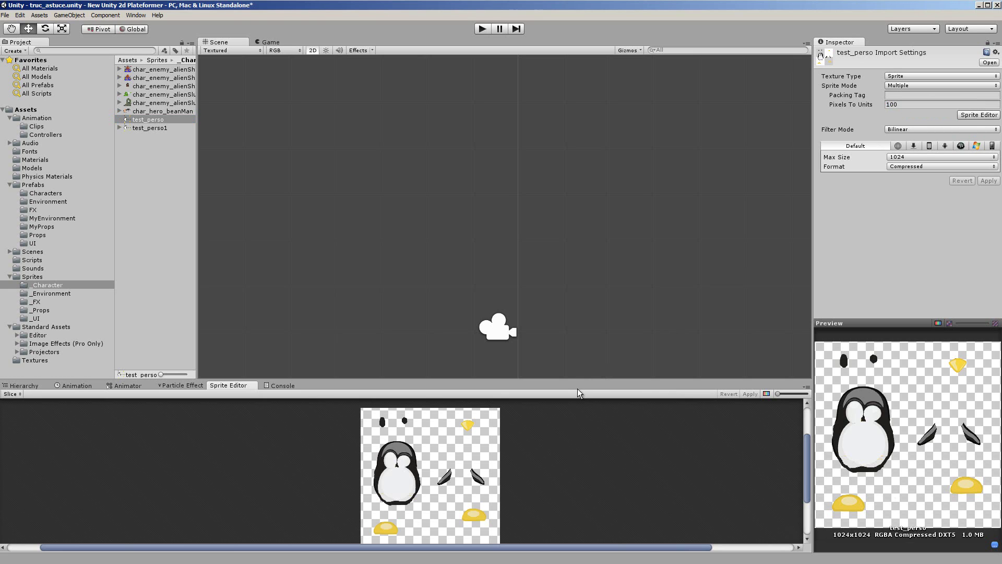
# Step: Slice the penguin sheet with type Automatic, minimum size 4, pivot Center and method Delete Existing
pyautogui.moveTo(578, 379); pyautogui.dragTo(579, 275)
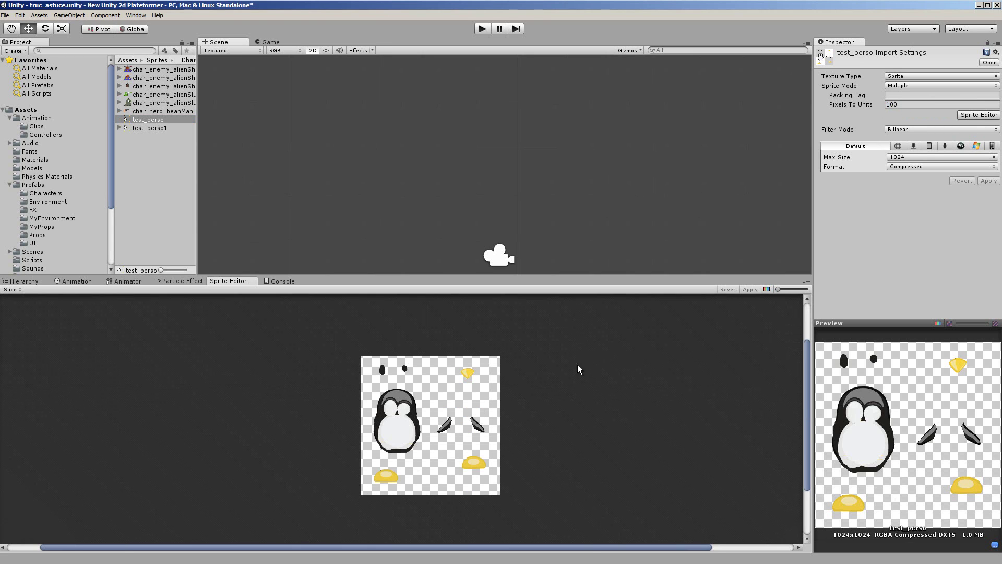
pyautogui.scroll(3, 577, 384)
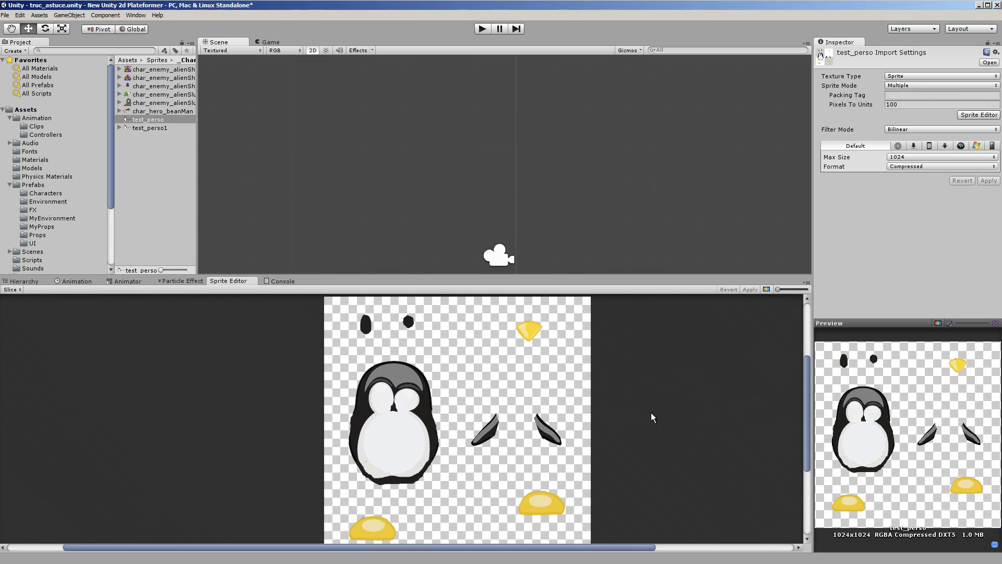
pyautogui.moveTo(652, 412); pyautogui.dragTo(648, 413, button='middle')
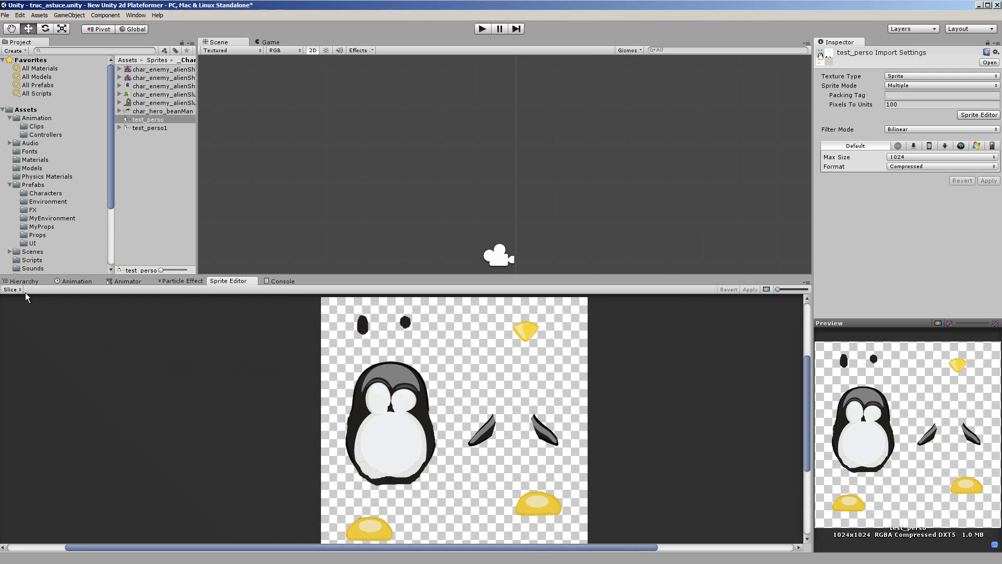
pyautogui.click(12, 290)
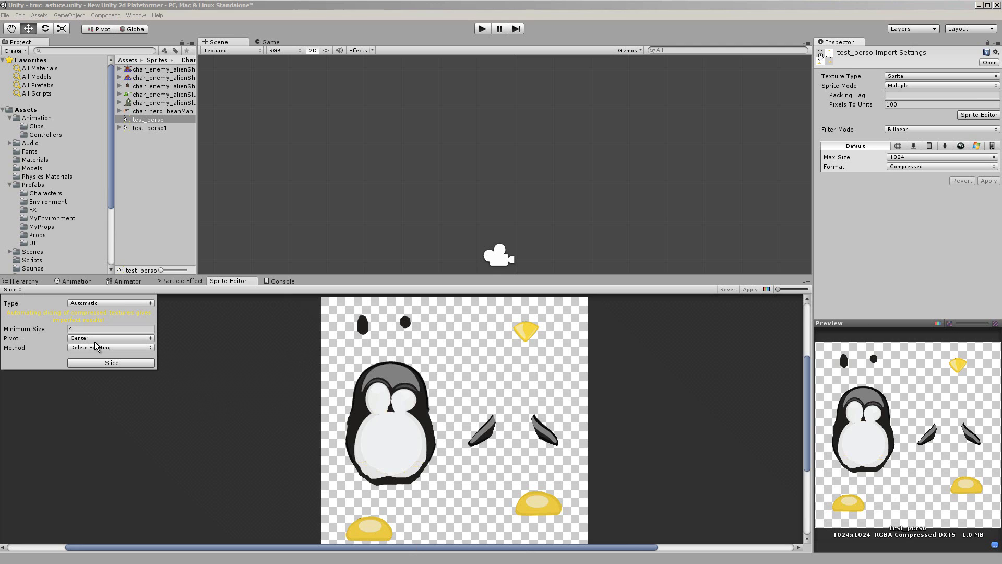
pyautogui.click(116, 364)
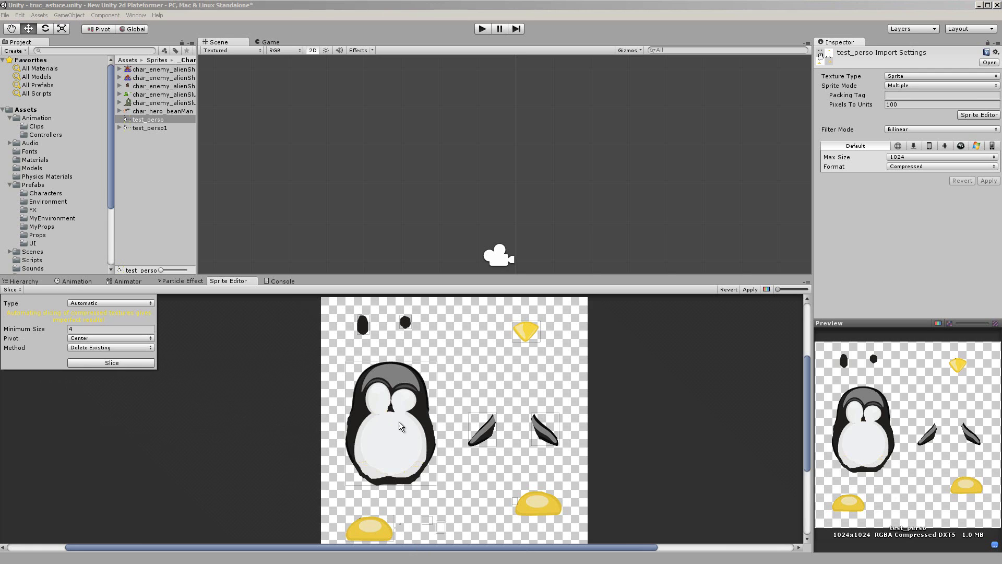
# Step: Examine the slices around the penguin's body, wings, beak, eyes and left foot
pyautogui.click(416, 414)
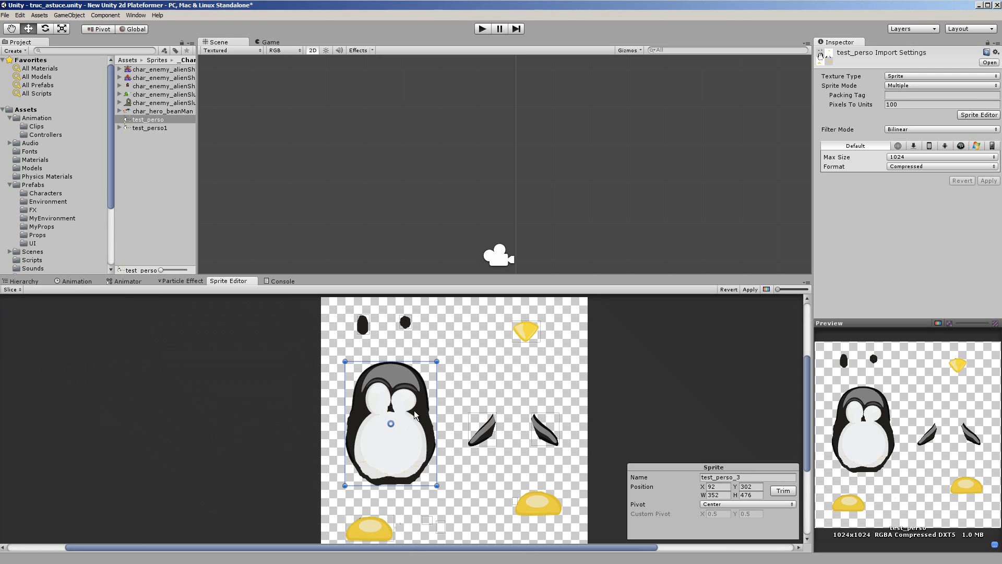
pyautogui.click(481, 434)
pyautogui.click(545, 432)
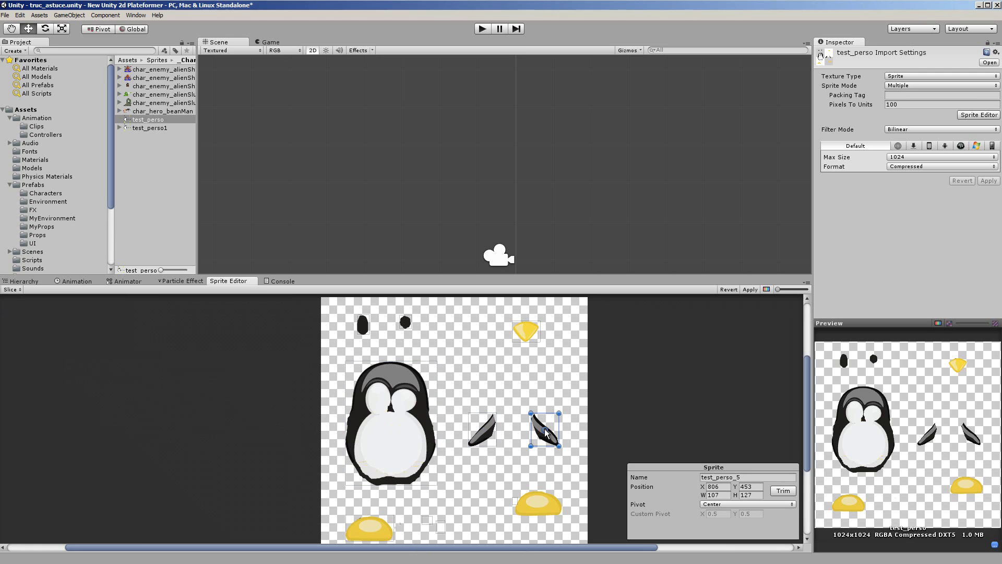
pyautogui.click(525, 330)
pyautogui.click(402, 323)
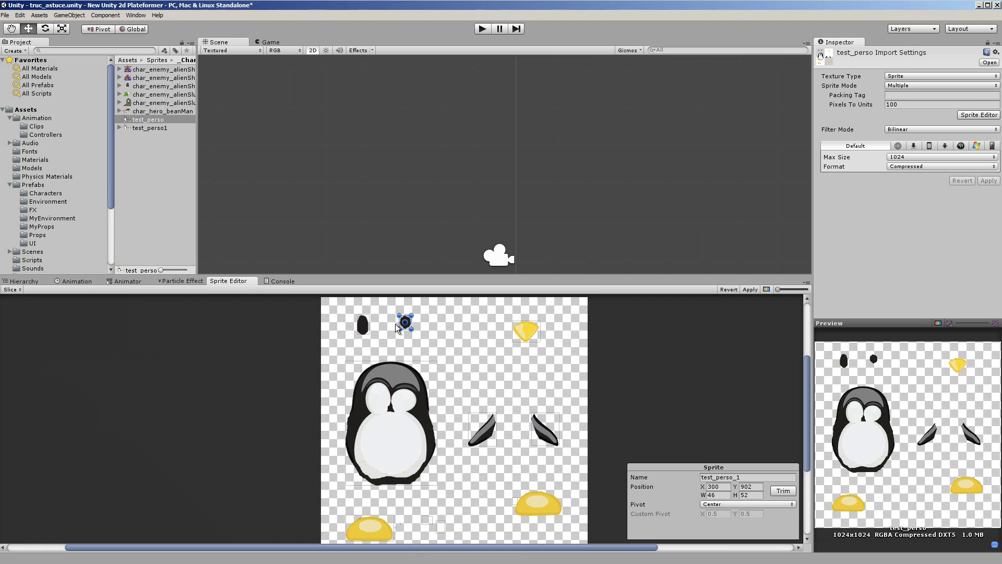
pyautogui.click(364, 327)
pyautogui.click(374, 531)
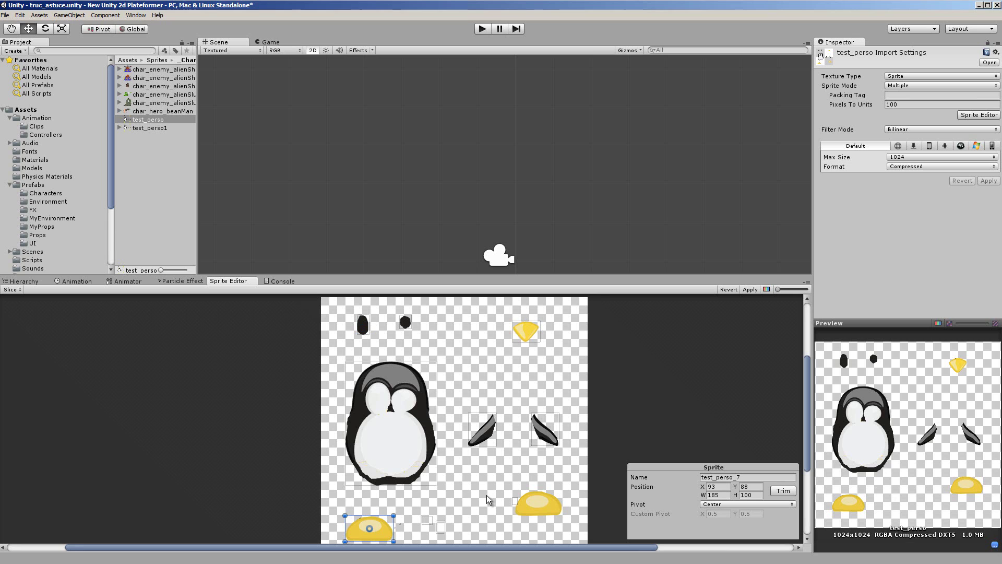
# Step: Delete the stray slices beside the left yellow foot and in the empty area next to it
pyautogui.scroll(5, 487, 494)
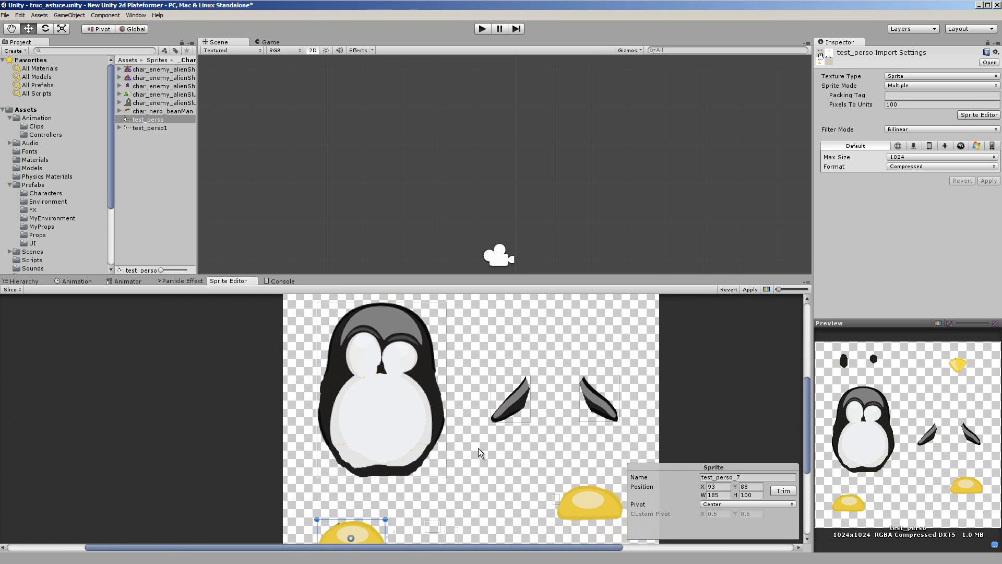
pyautogui.scroll(3, 453, 394)
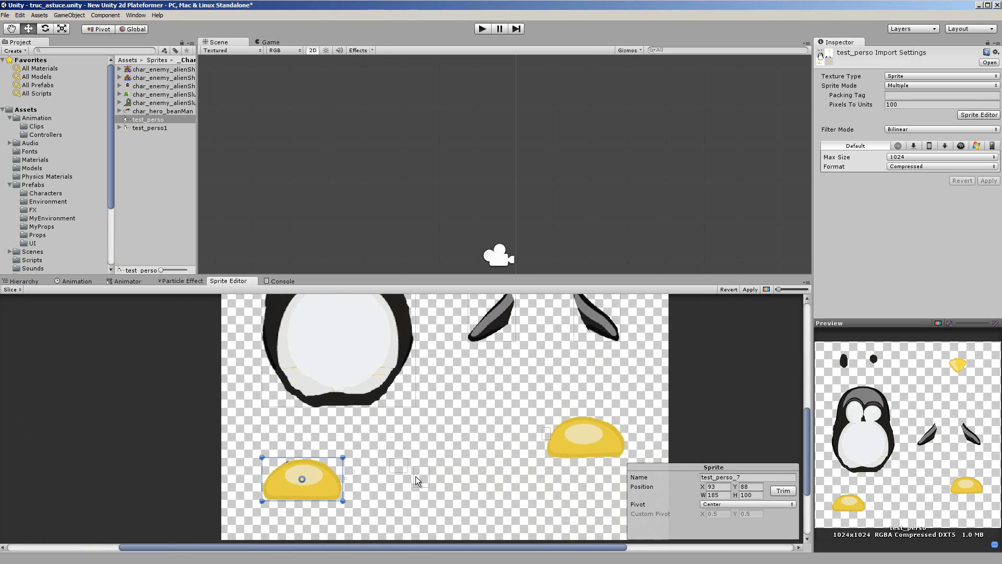
pyautogui.click(424, 473)
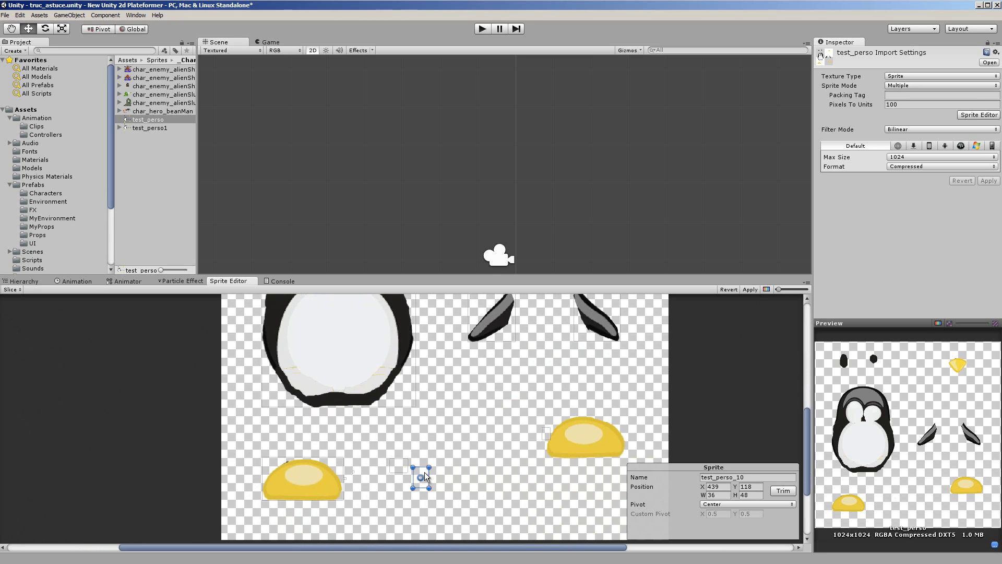
pyautogui.press('Delete')
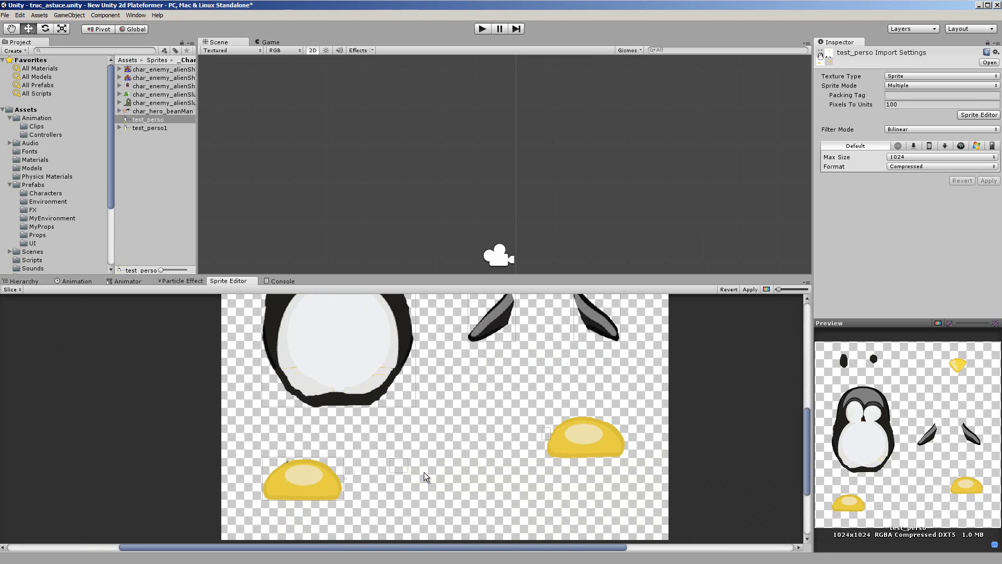
pyautogui.click(398, 466)
pyautogui.press('Delete')
pyautogui.click(353, 471)
pyautogui.press('Delete')
pyautogui.click(345, 479)
pyautogui.press('Delete')
# Step: Enlarge the small slice beside the right yellow foot to about 196 by 99 pixels so it encloses the foot
pyautogui.click(543, 436)
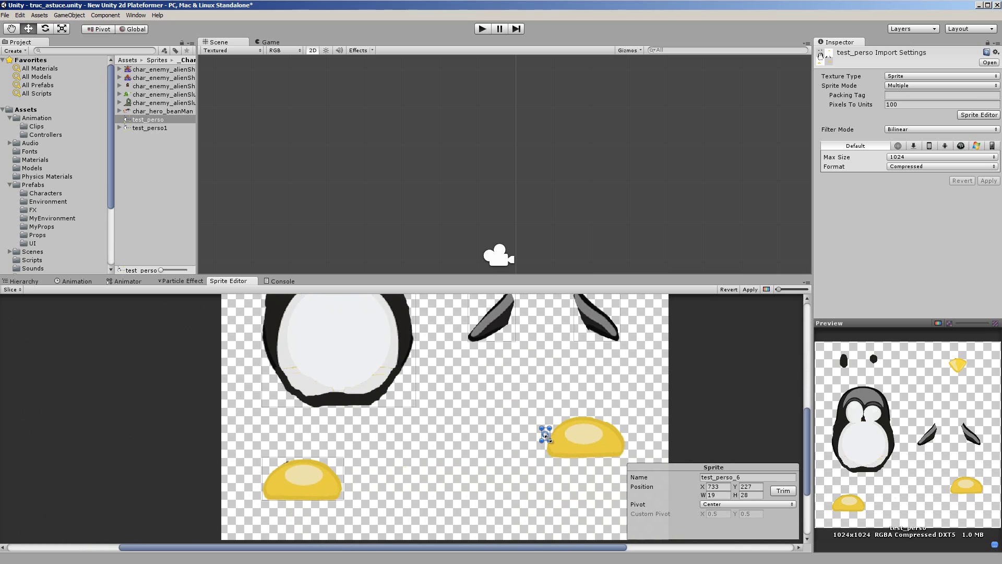
pyautogui.moveTo(549, 436); pyautogui.dragTo(627, 458)
pyautogui.moveTo(589, 426); pyautogui.dragTo(588, 414)
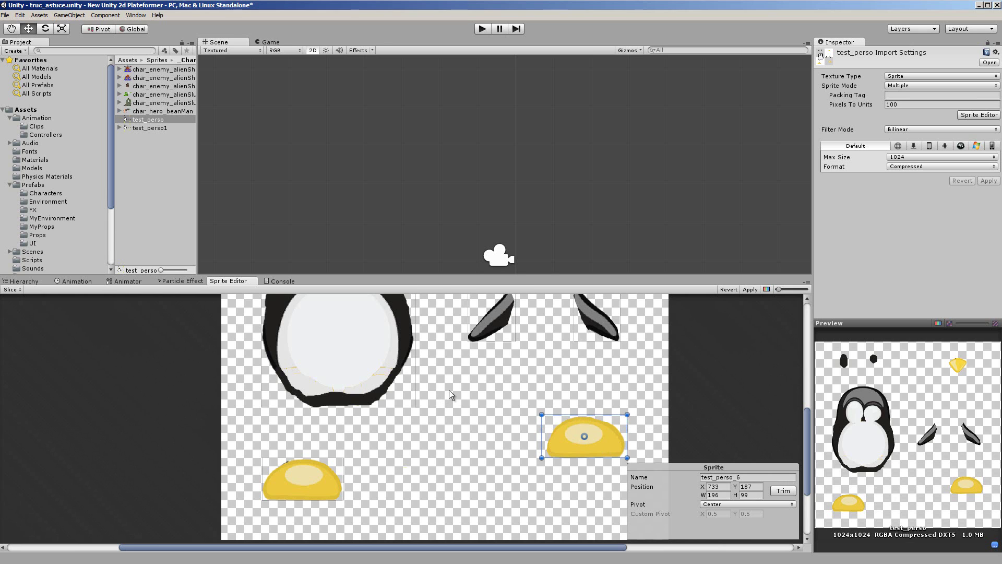
# Step: Apply the edited slices to the sprite sheet and expand the test_perso asset to list its sprites
pyautogui.moveTo(444, 397); pyautogui.dragTo(440, 513, button='middle')
pyautogui.scroll(-4, 440, 513)
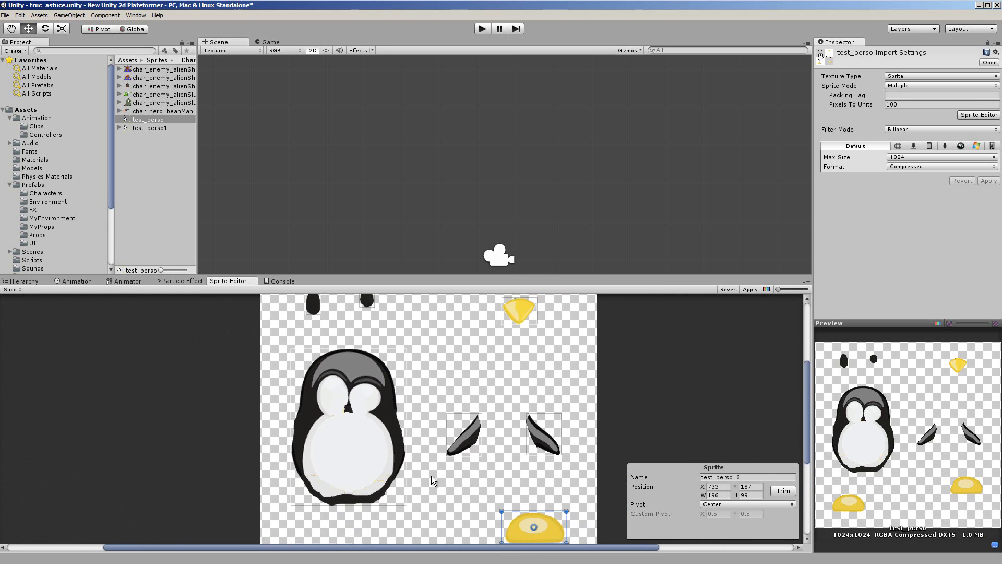
pyautogui.moveTo(451, 365); pyautogui.dragTo(458, 339, button='middle')
pyautogui.scroll(-1, 459, 340)
pyautogui.scroll(-1, 458, 339)
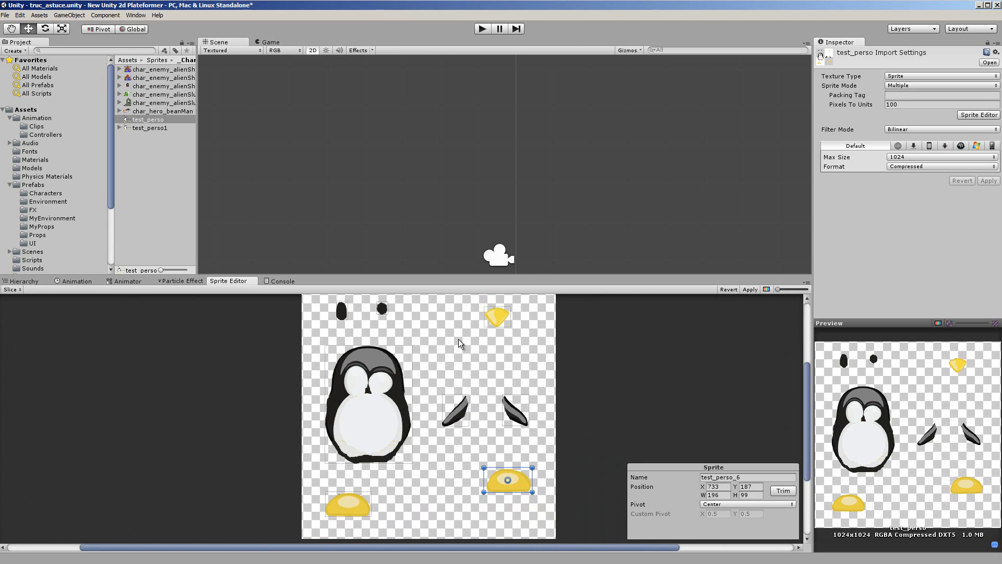
pyautogui.click(438, 474)
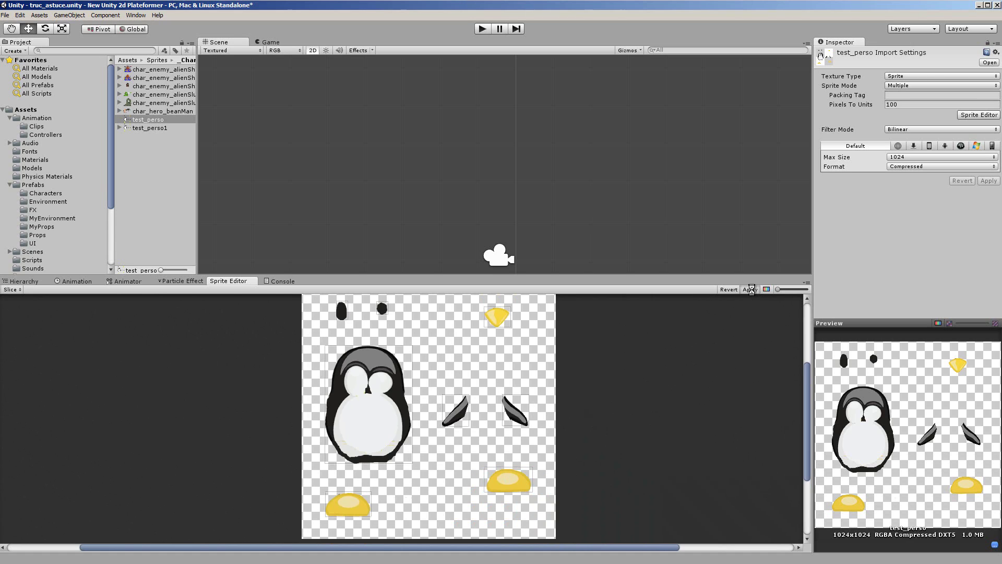
pyautogui.scroll(-1, 67, 214)
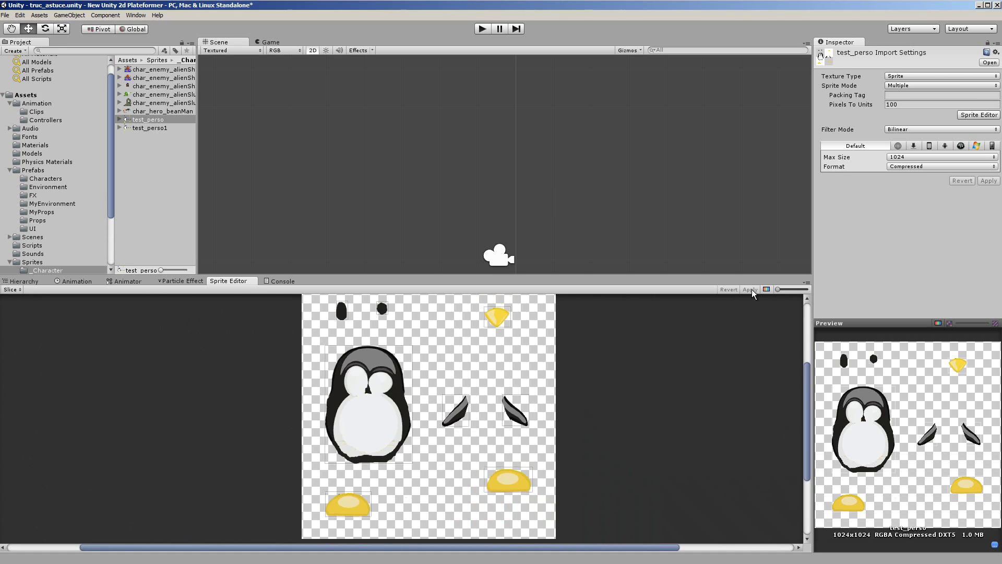
pyautogui.click(121, 120)
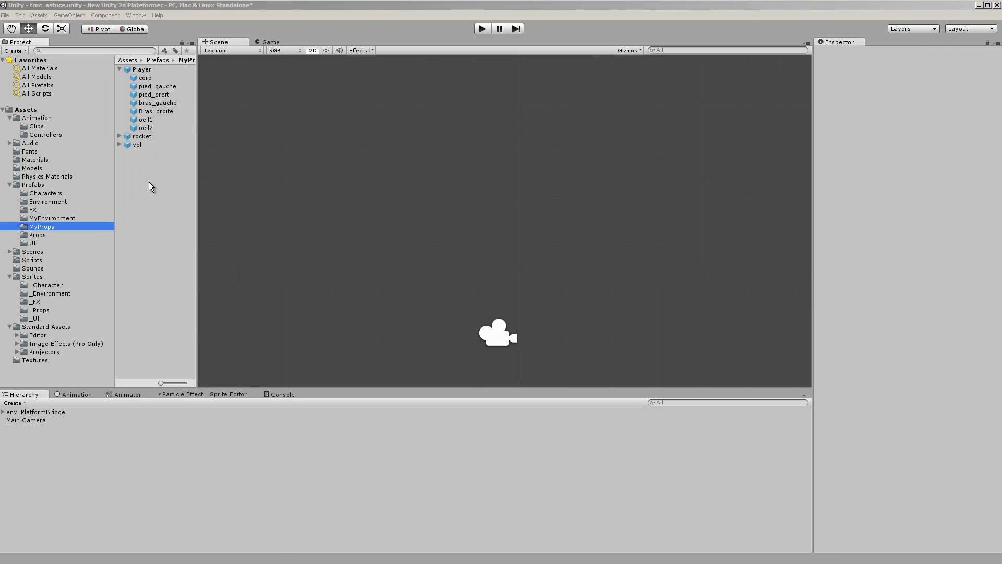
# Step: Add the hero prefab from the Prefabs Characters folder to the scene hierarchy
pyautogui.click(44, 194)
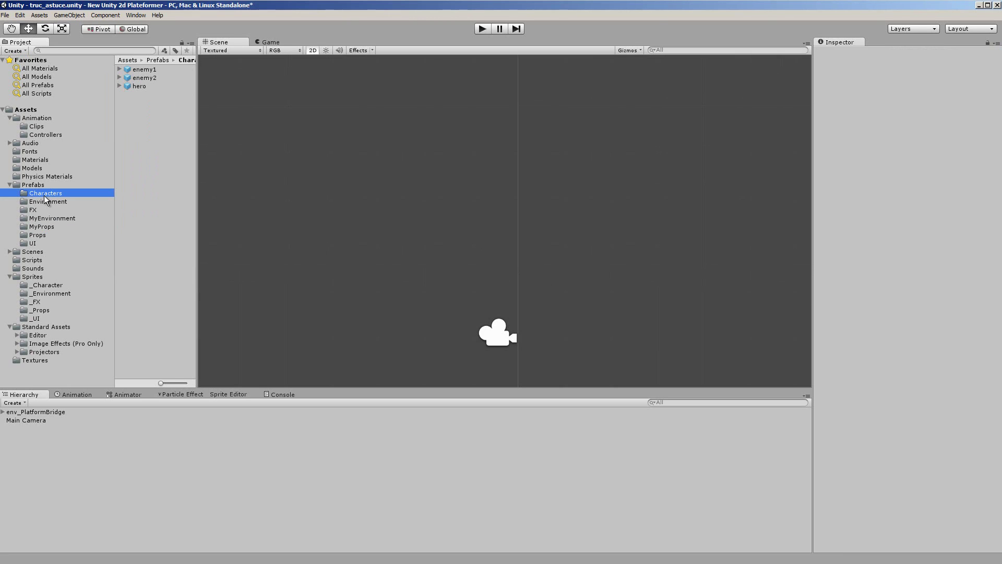
pyautogui.click(125, 86)
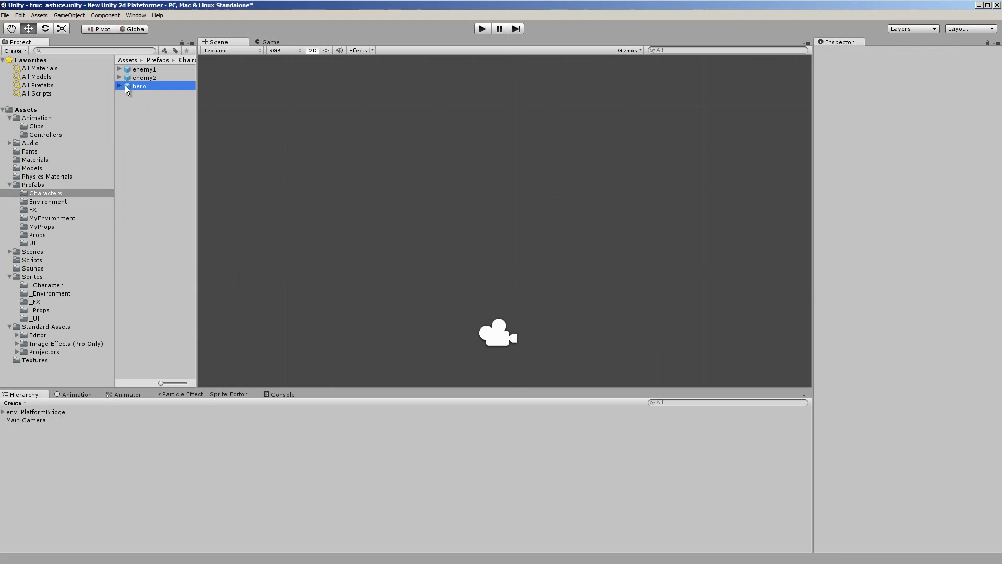
pyautogui.moveTo(124, 86); pyautogui.dragTo(74, 471)
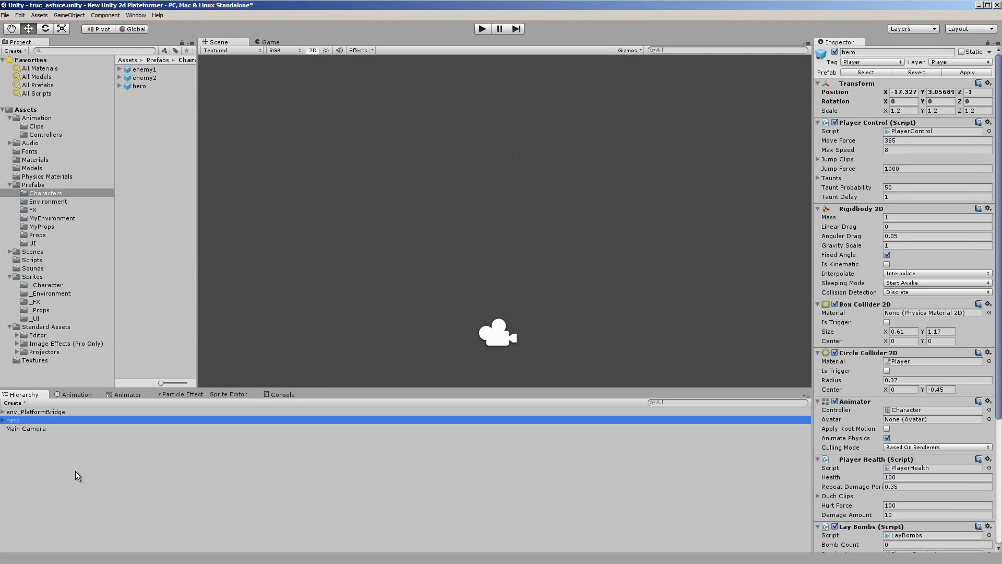
# Step: Expand the hero object and delete its Bazooka child
pyautogui.click(3, 420)
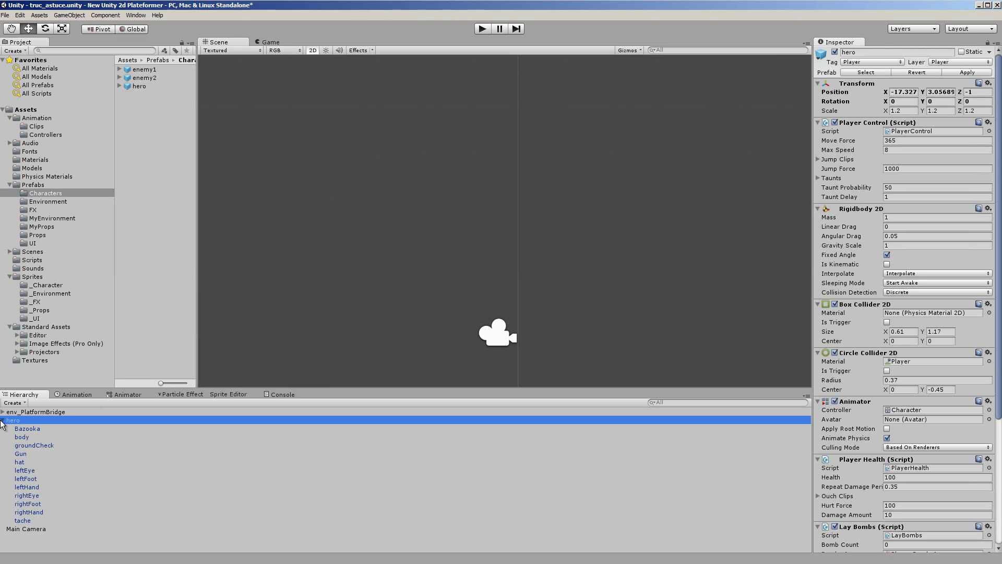
pyautogui.click(30, 428)
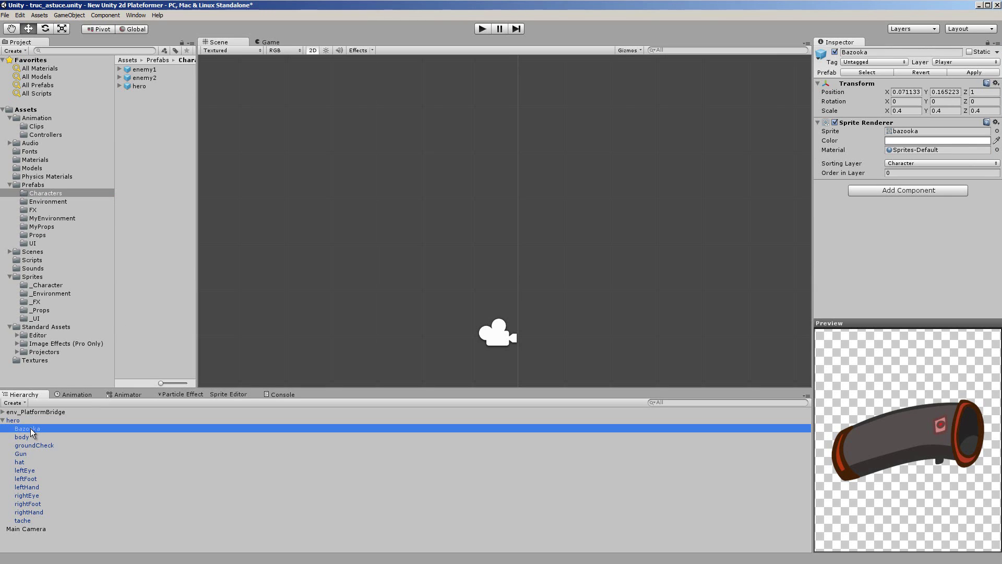
pyautogui.press('Delete')
# Step: Delete all of the hero object's remaining children, from body and groundCheck through to tache
pyautogui.click(30, 428)
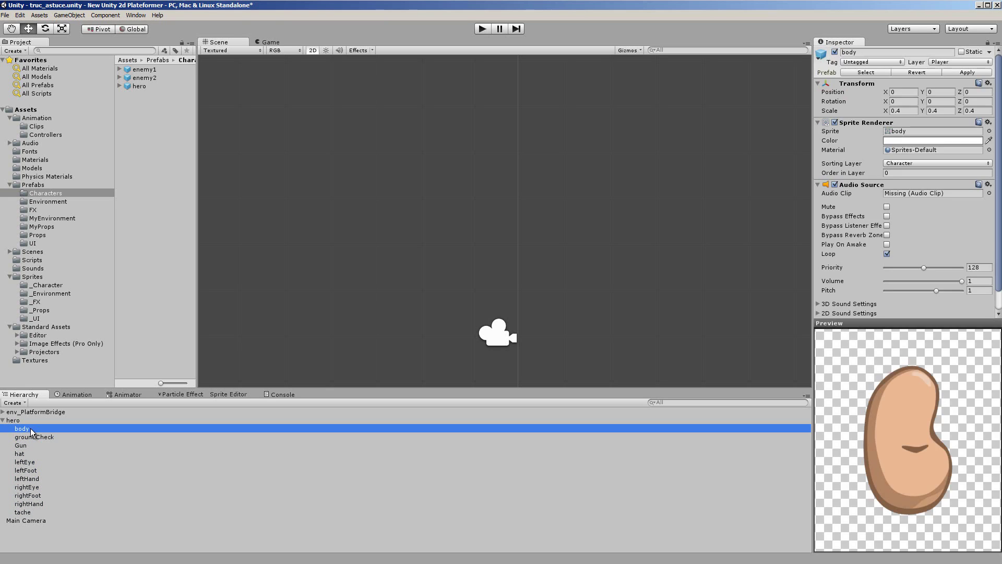
pyautogui.press('Delete')
pyautogui.click(30, 427)
pyautogui.press('Delete')
pyautogui.click(30, 428)
pyautogui.press('Delete')
pyautogui.click(30, 427)
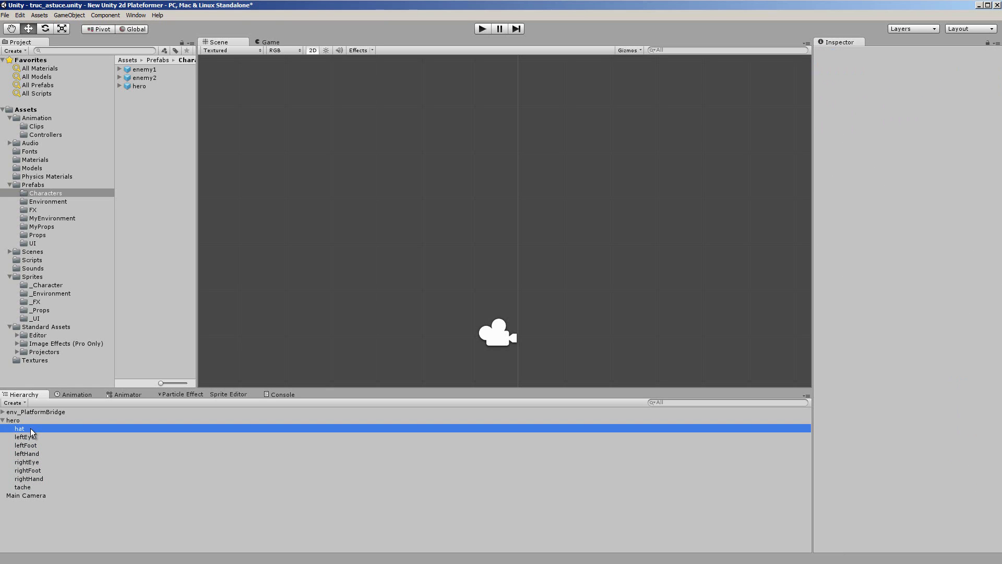
pyautogui.press('Delete')
pyautogui.click(30, 427)
pyautogui.press('Delete')
pyautogui.click(31, 428)
pyautogui.press('Delete')
pyautogui.click(30, 428)
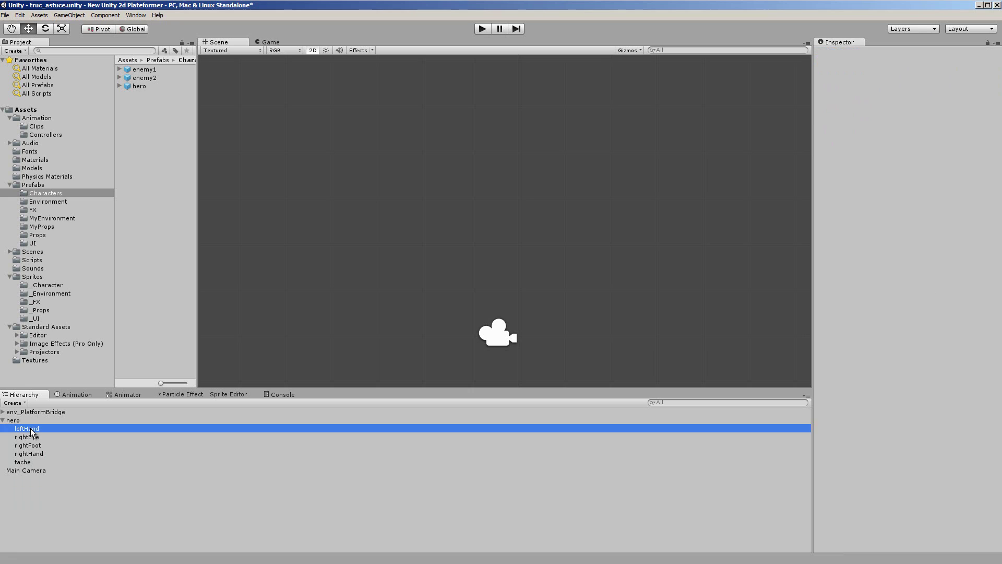
pyautogui.press('Delete')
pyautogui.click(30, 428)
pyautogui.press('Delete')
pyautogui.click(30, 428)
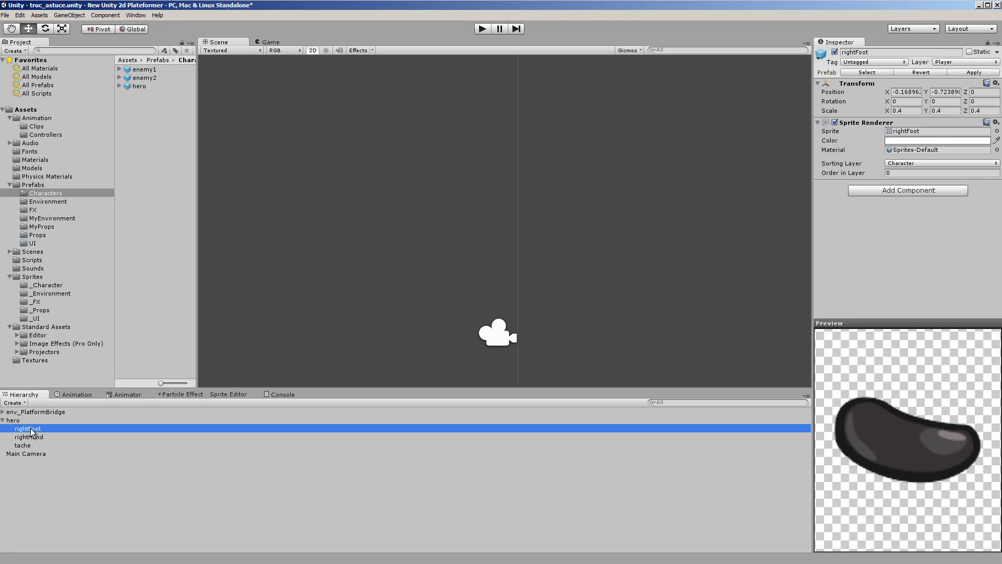
pyautogui.press('Delete')
pyautogui.click(30, 428)
pyautogui.press('Delete')
pyautogui.click(30, 428)
pyautogui.press('Delete')
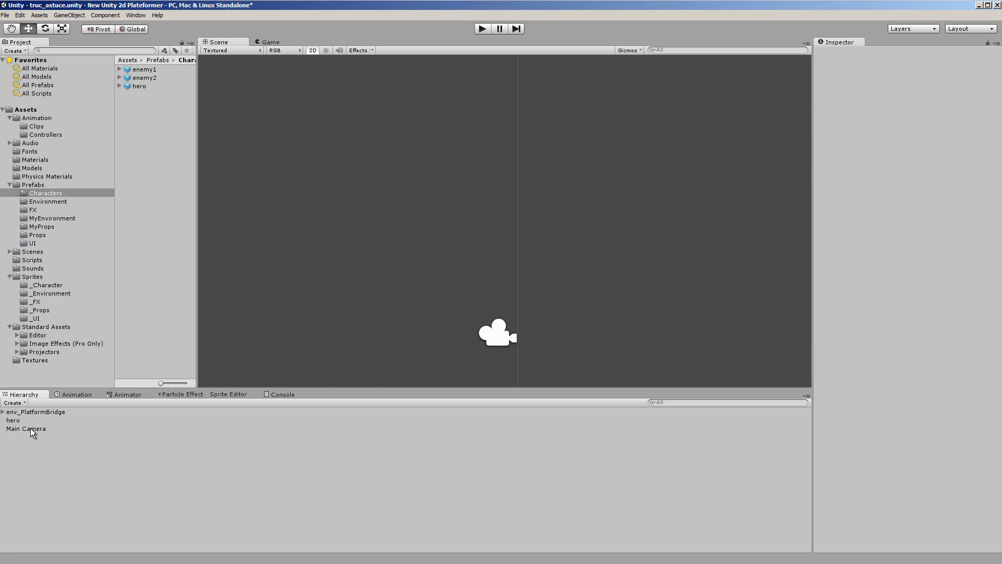
# Step: Remove the Box Collider 2D and Circle Collider 2D components from the hero object
pyautogui.click(20, 421)
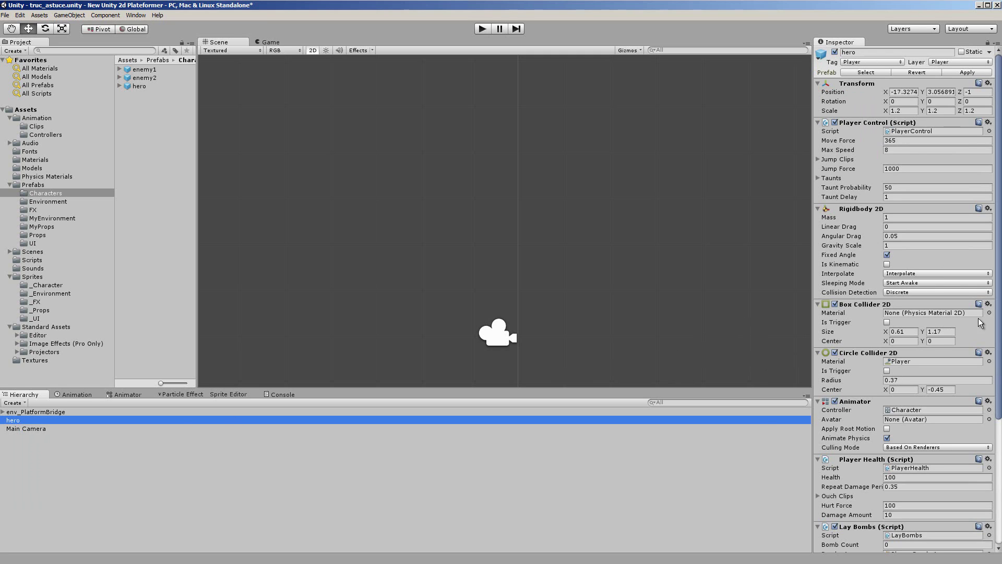
pyautogui.click(988, 304)
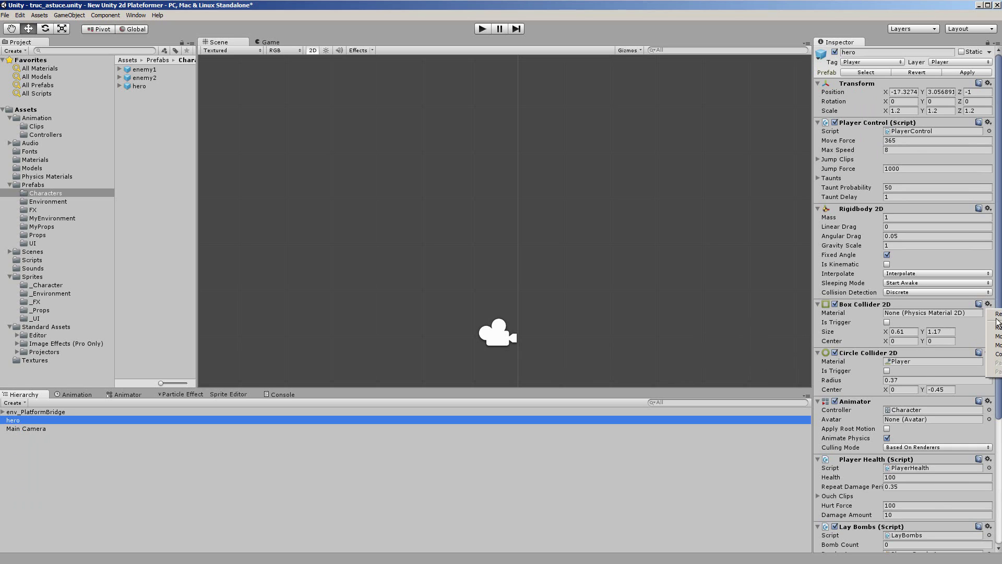
pyautogui.click(997, 324)
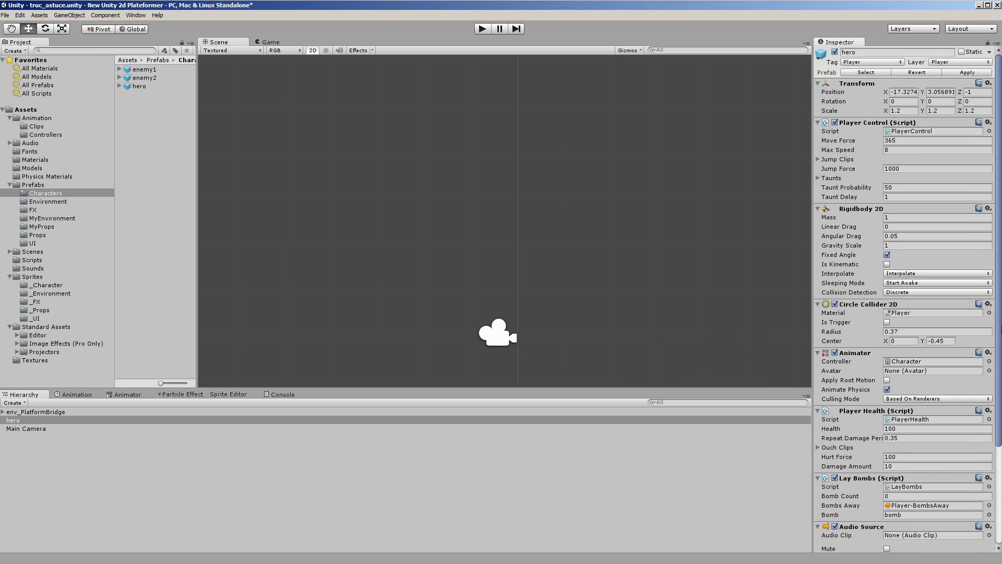
pyautogui.click(987, 305)
pyautogui.click(998, 328)
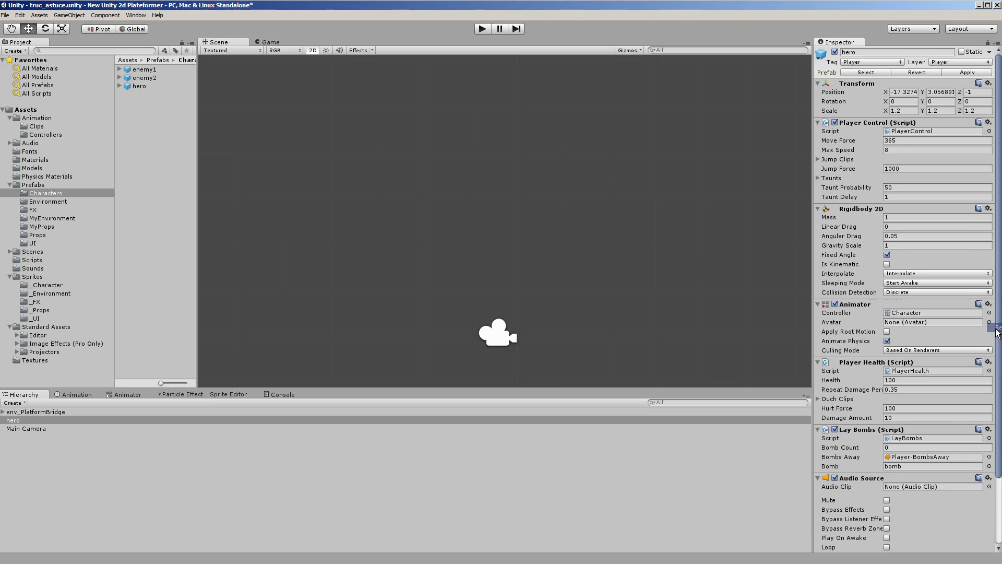
# Step: Remove the Animator, Player Health, Lay Bombs and Audio Source components from the hero object
pyautogui.click(998, 328)
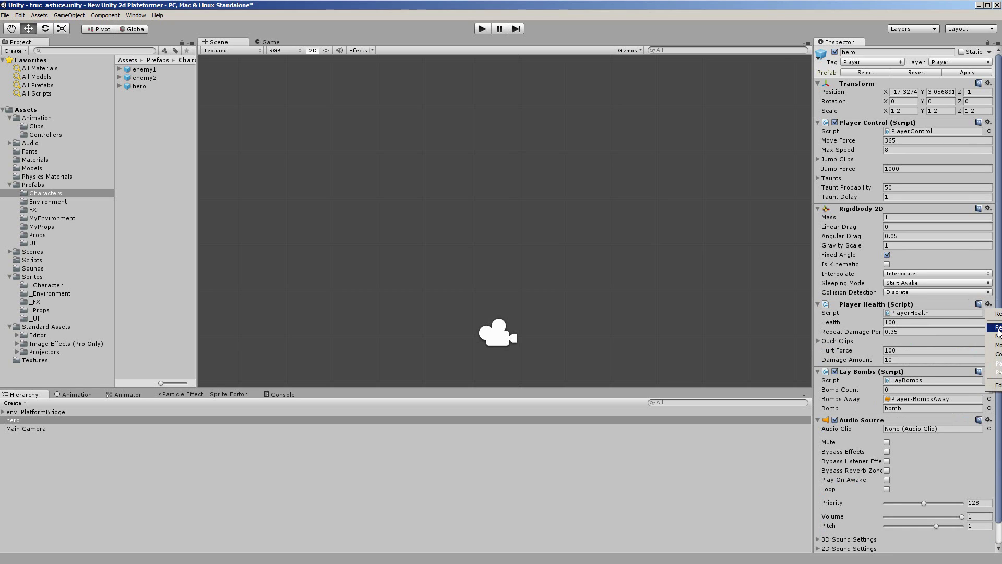
pyautogui.click(997, 325)
pyautogui.click(994, 305)
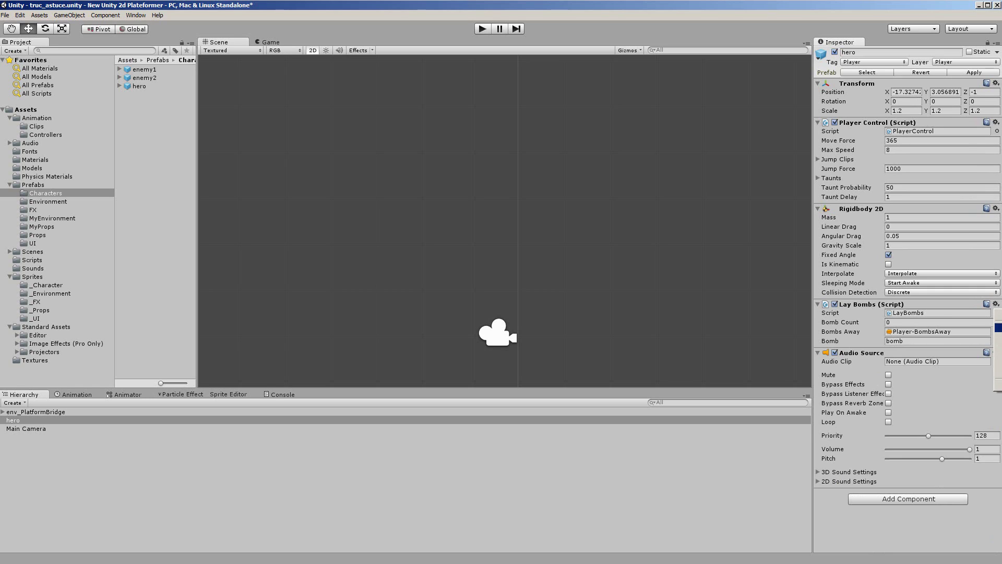
pyautogui.click(998, 328)
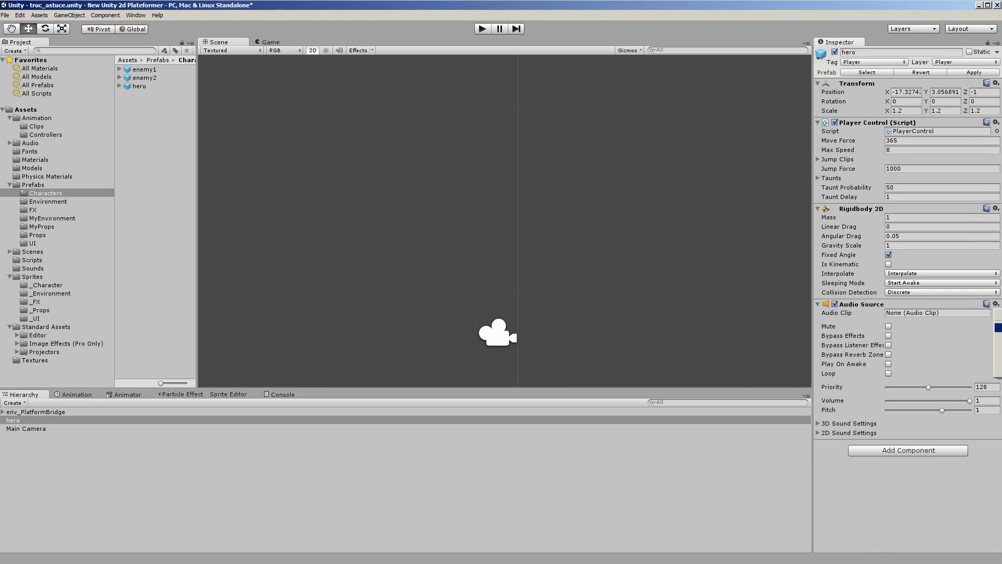
pyautogui.click(998, 327)
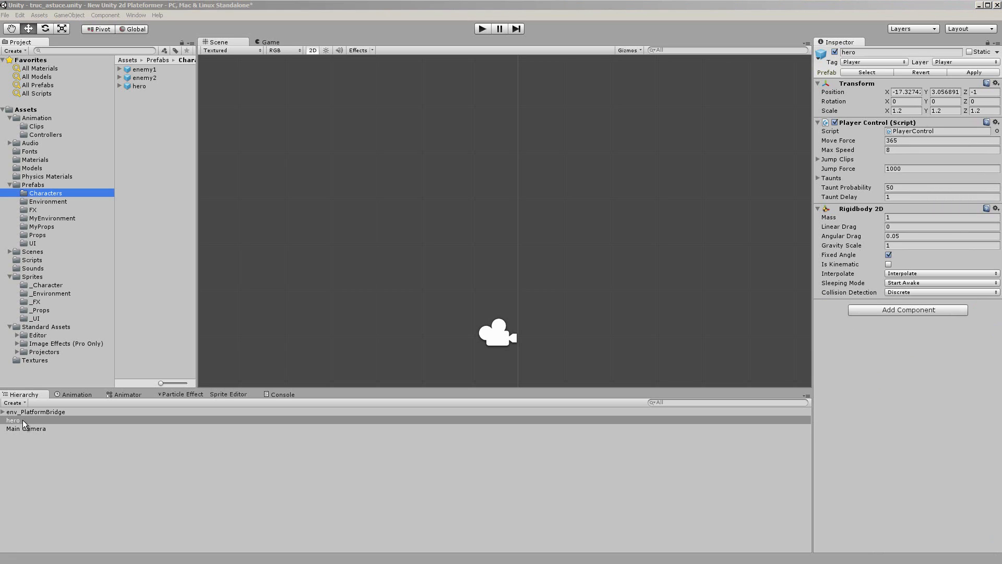
# Step: Rename the hero object in the hierarchy as Player
pyautogui.click(23, 419)
pyautogui.click(23, 421)
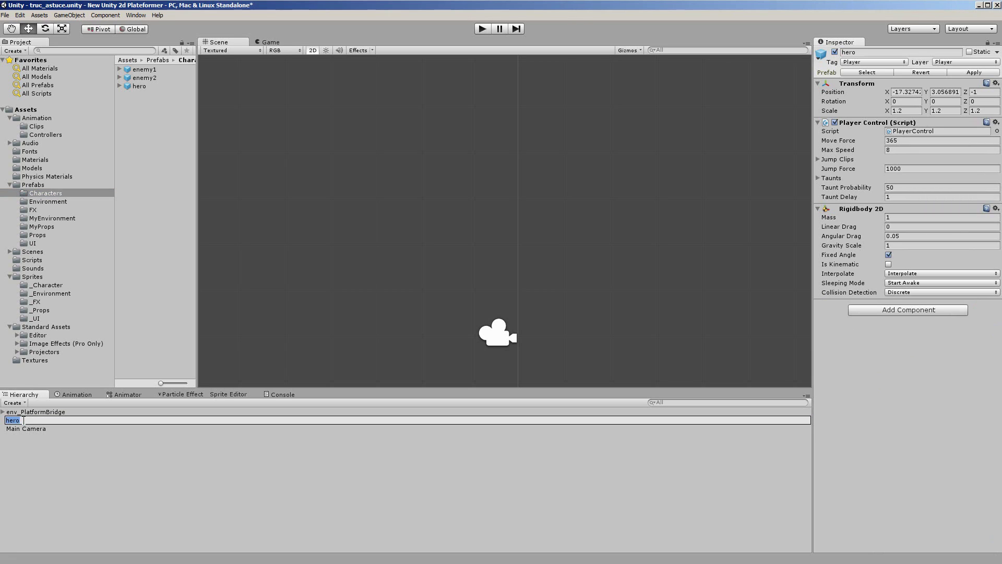
pyautogui.write('Player')
pyautogui.press('Return')
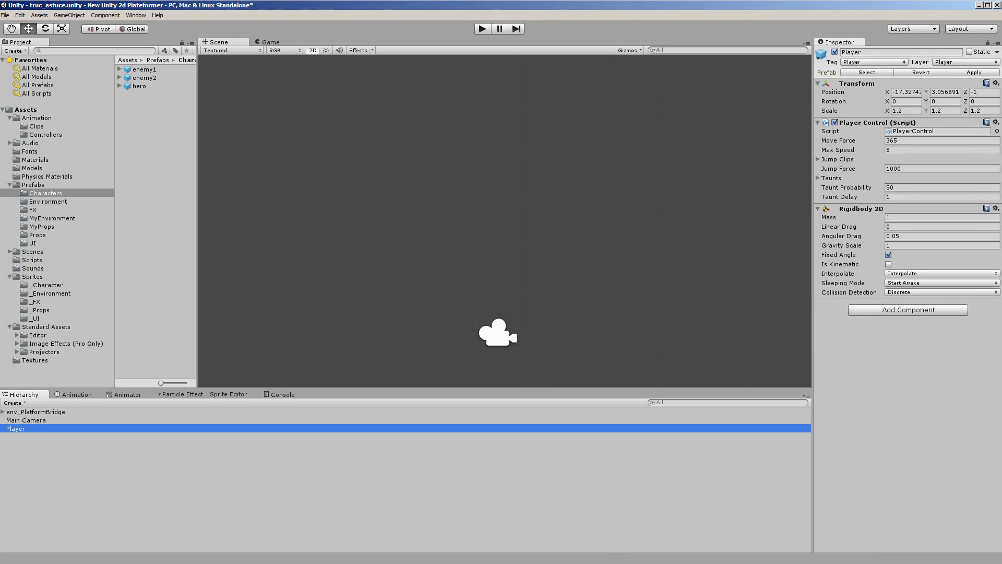
# Step: Find the penguin body sprite test_perso_3 in the _Character folder, add it as a child of Player and move it above the purple platform
pyautogui.click(46, 284)
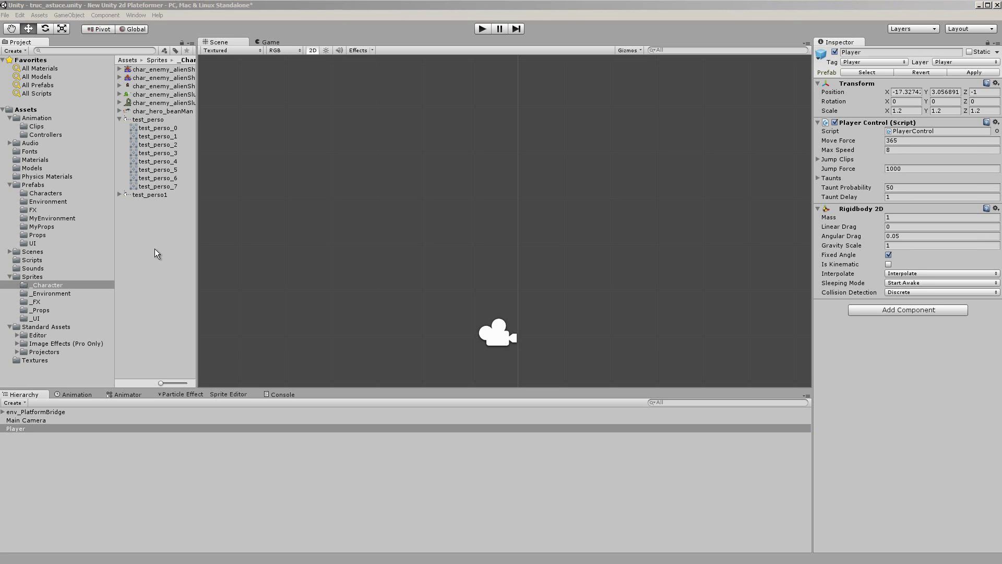
pyautogui.click(154, 163)
pyautogui.click(154, 170)
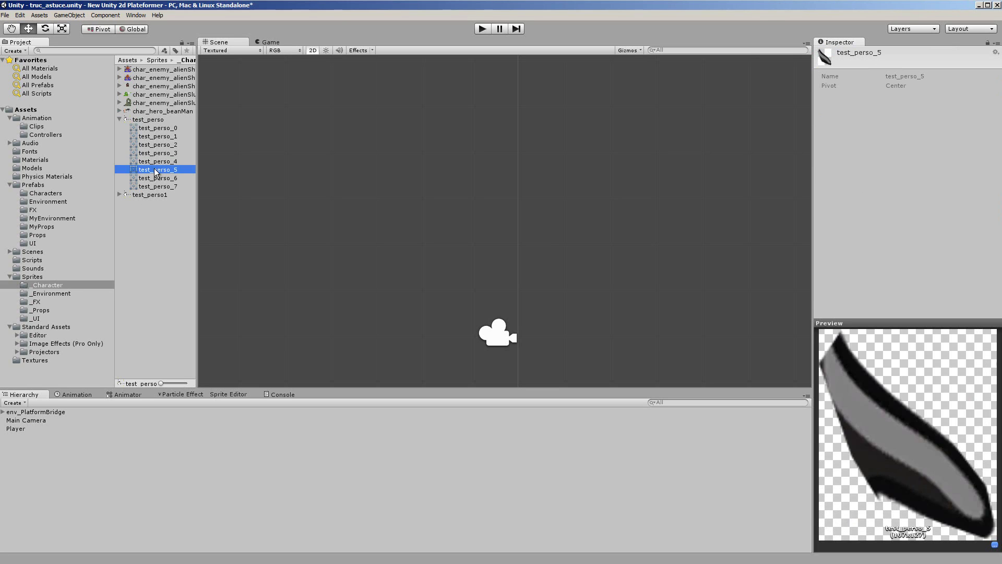
pyautogui.click(155, 178)
pyautogui.click(155, 186)
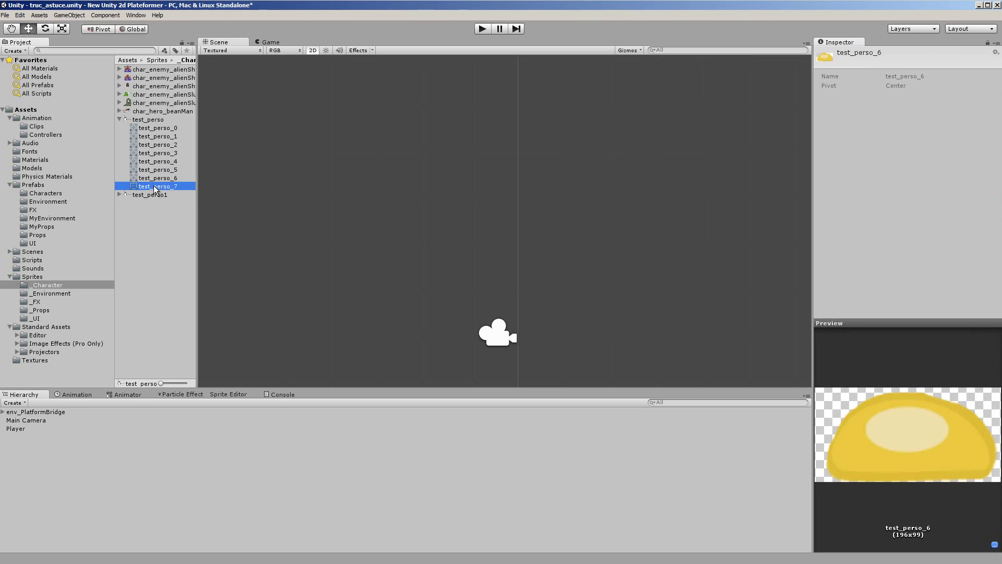
pyautogui.click(160, 153)
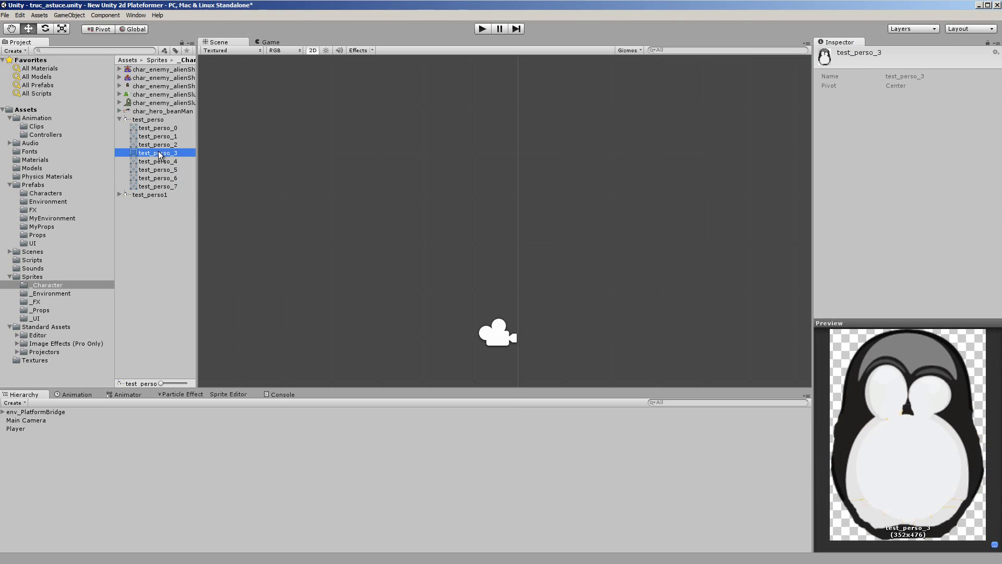
pyautogui.moveTo(159, 153); pyautogui.dragTo(38, 430)
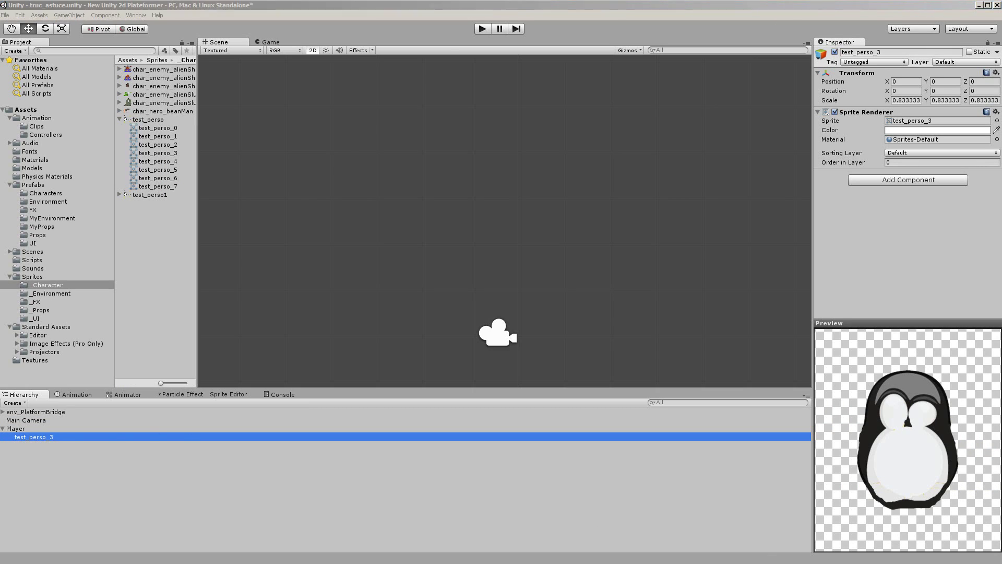
pyautogui.scroll(-3, 522, 234)
pyautogui.moveTo(288, 121); pyautogui.dragTo(527, 220)
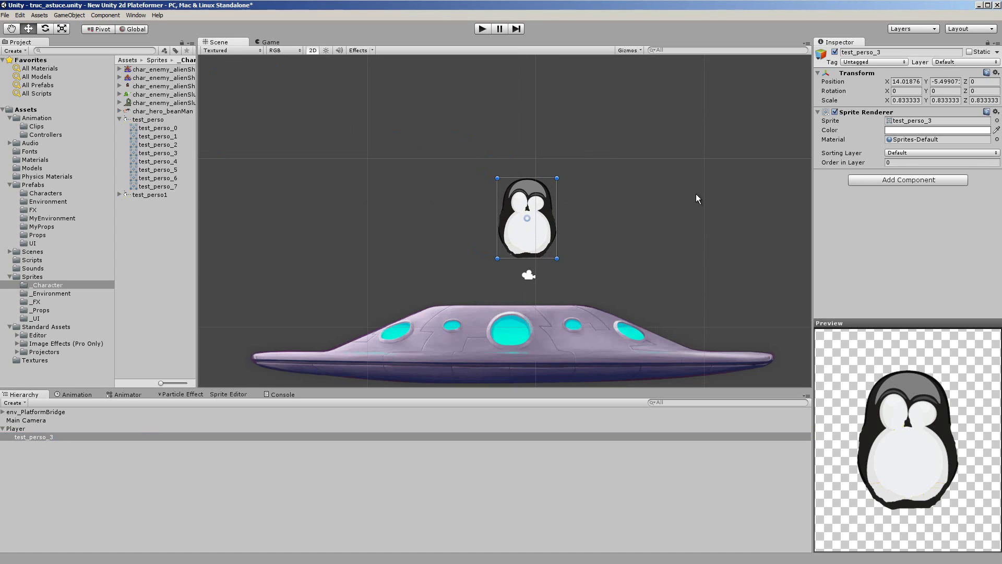
# Step: Set the penguin body's scale to 0.4 on X, Y and Z and its sorting layer to Character
pyautogui.click(894, 100)
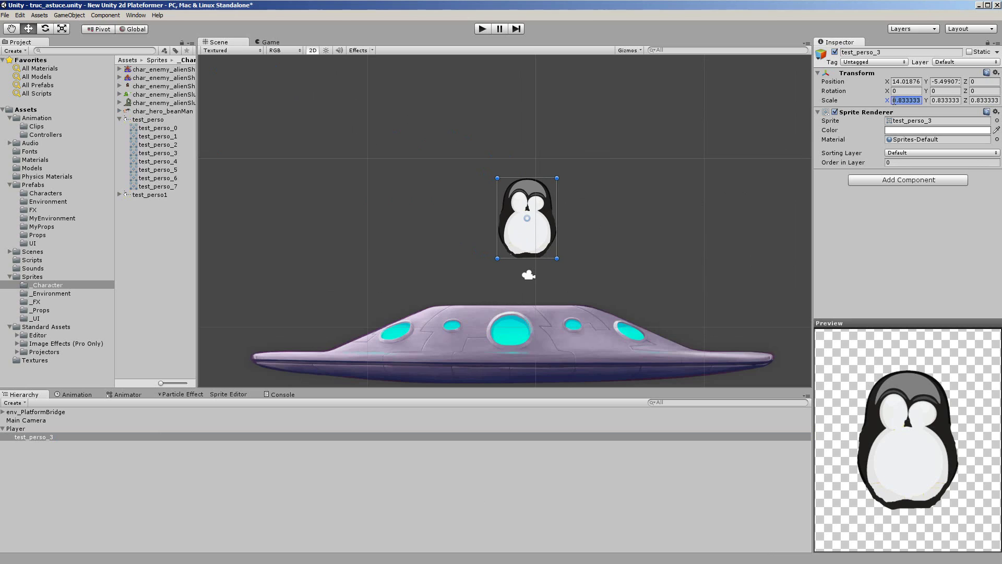
pyautogui.write('0')
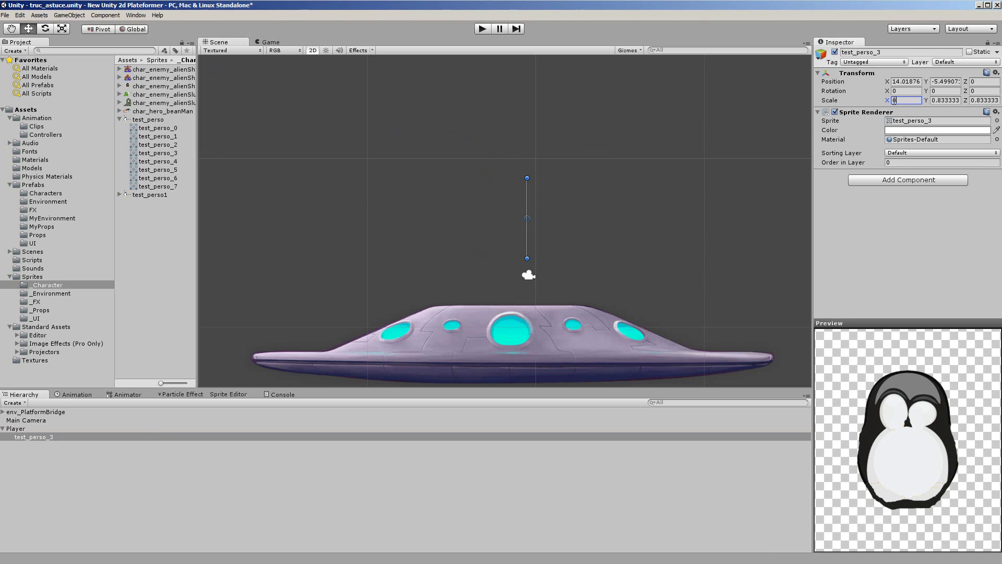
pyautogui.write('.4')
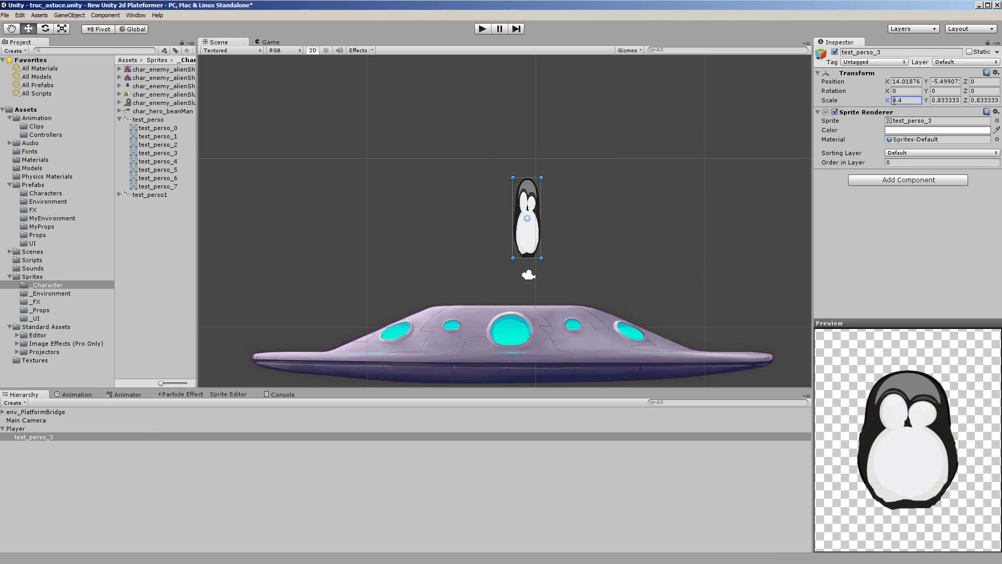
pyautogui.click(941, 99)
pyautogui.write('0.')
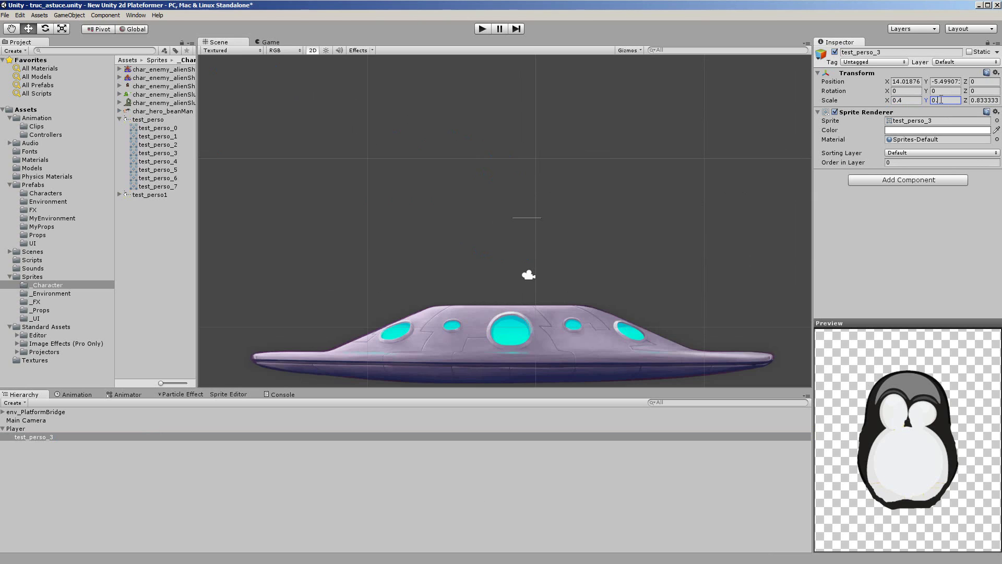
pyautogui.write('4')
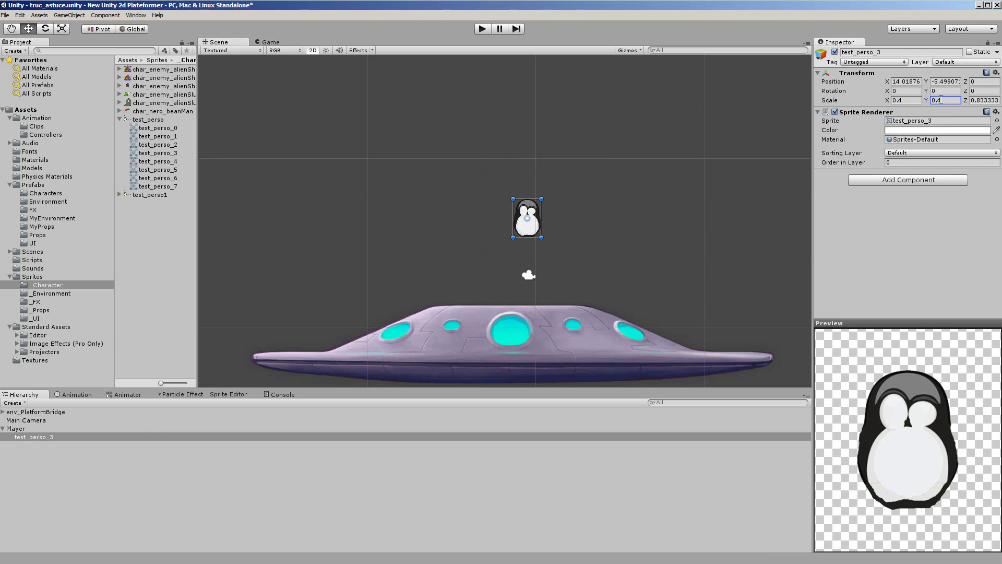
pyautogui.click(985, 100)
pyautogui.write('0.4')
pyautogui.click(903, 153)
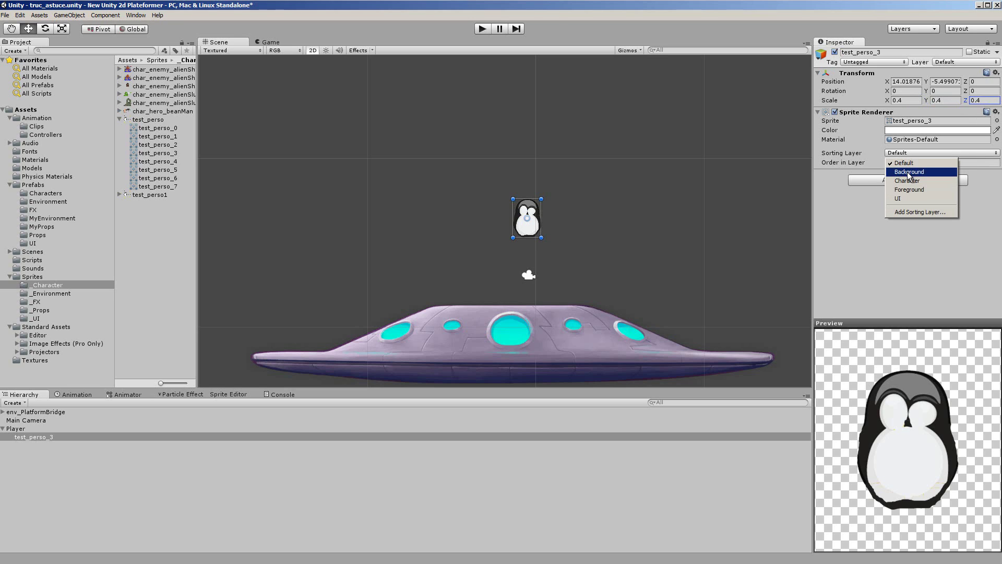
pyautogui.click(909, 180)
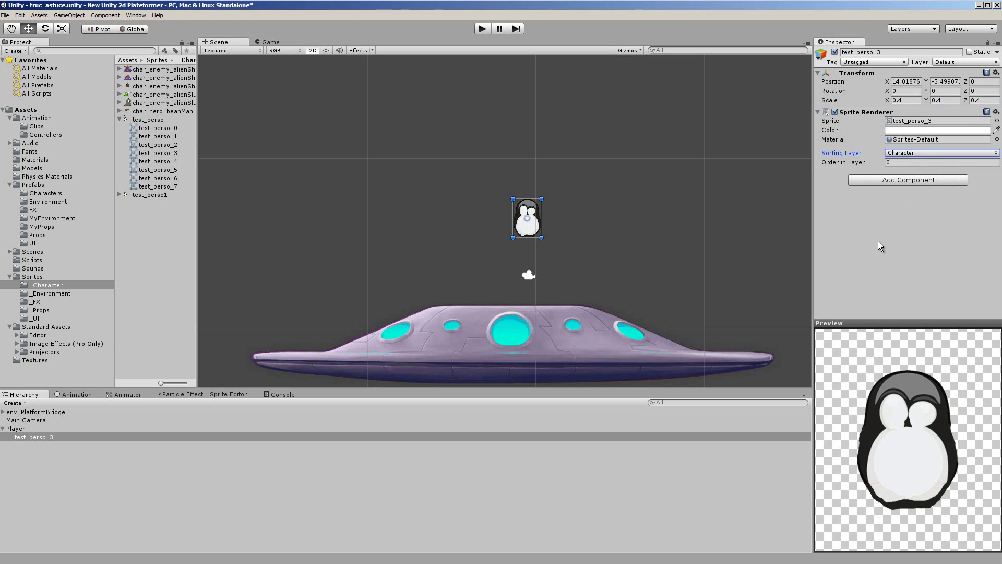
# Step: Examine the penguin body's Z position and its depth in the 3D scene view, and return to the 2D view
pyautogui.click(981, 82)
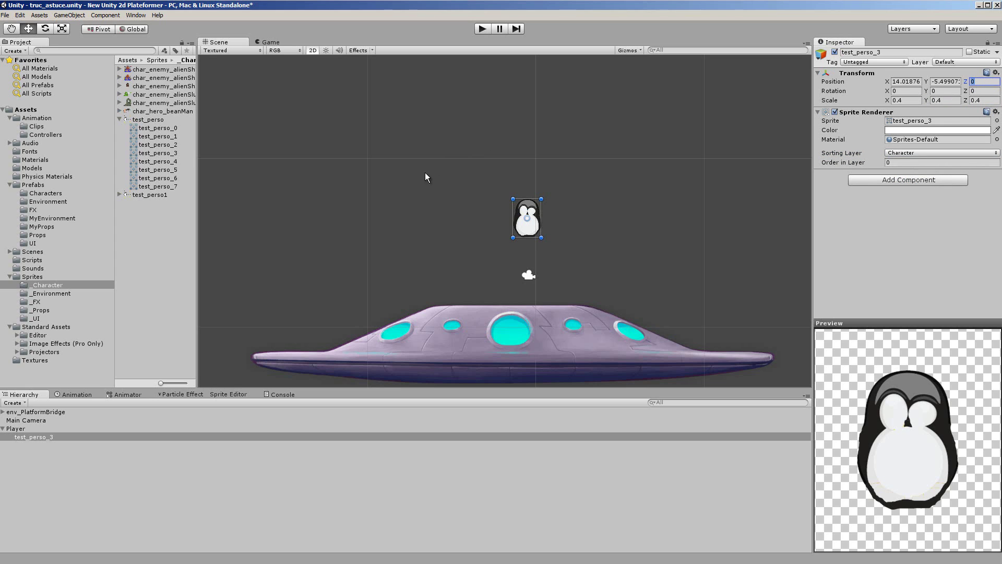
pyautogui.click(312, 50)
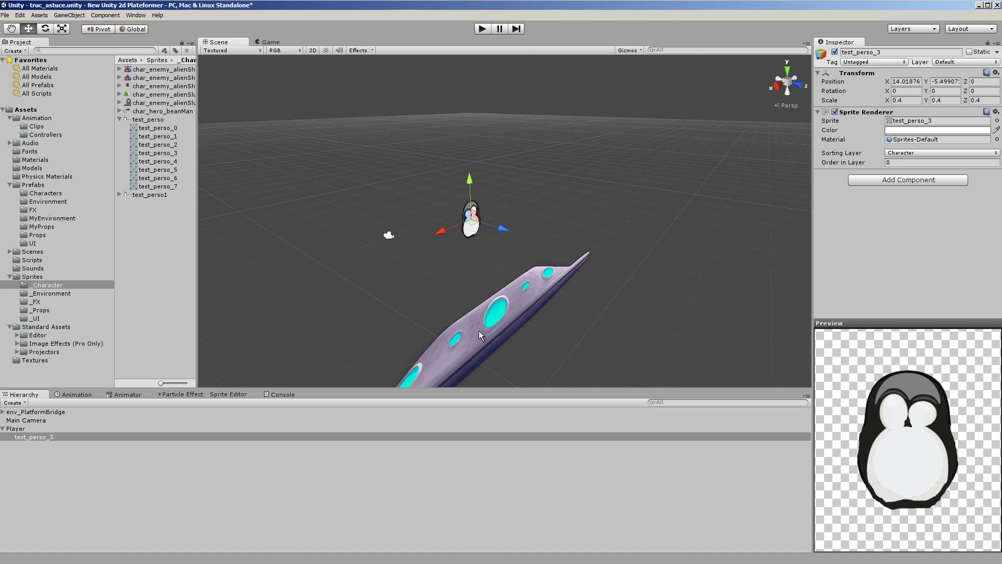
pyautogui.click(312, 50)
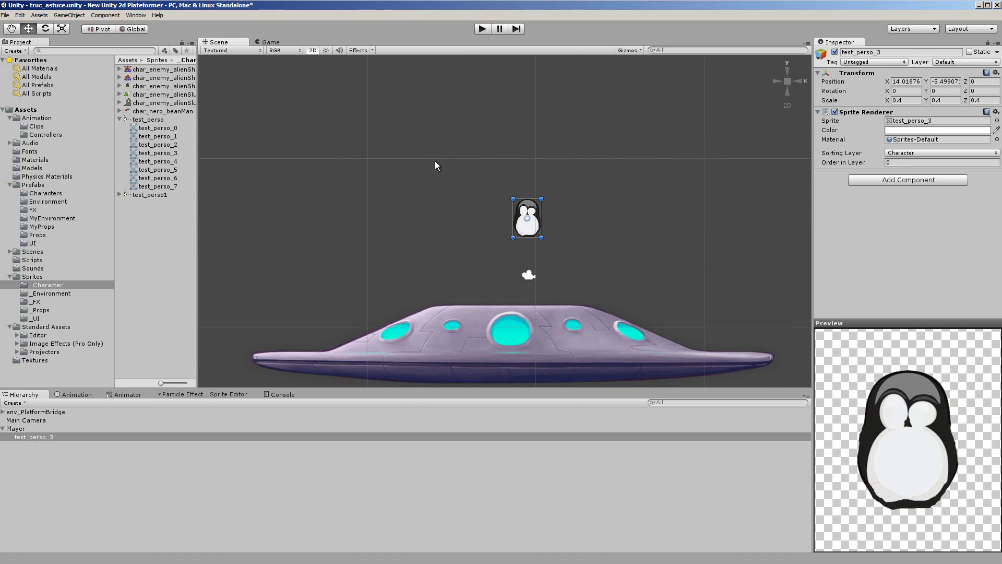
# Step: Rename the test_perso_3 child of Player as corp
pyautogui.click(55, 437)
pyautogui.click(55, 436)
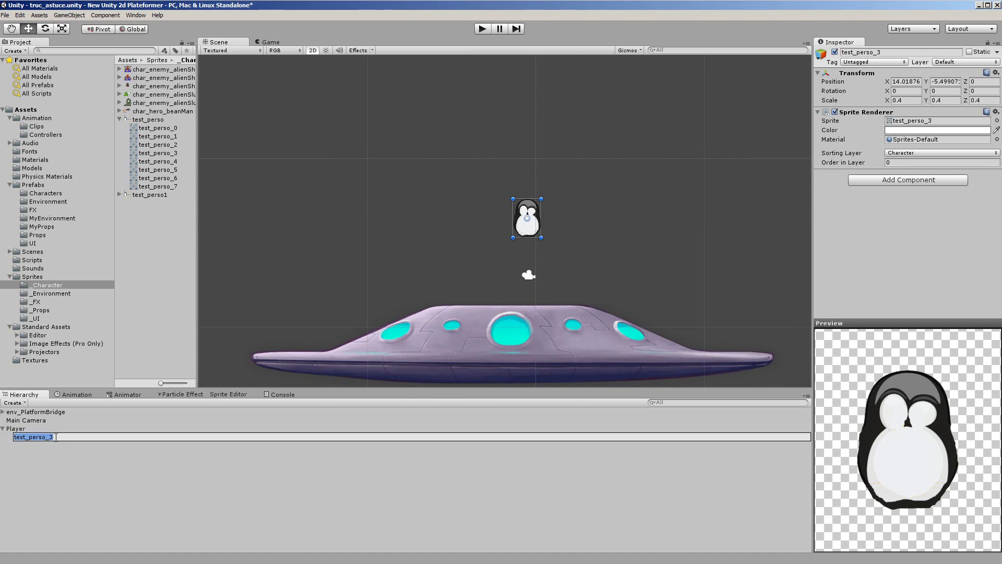
pyautogui.write('corp')
pyautogui.press('Return')
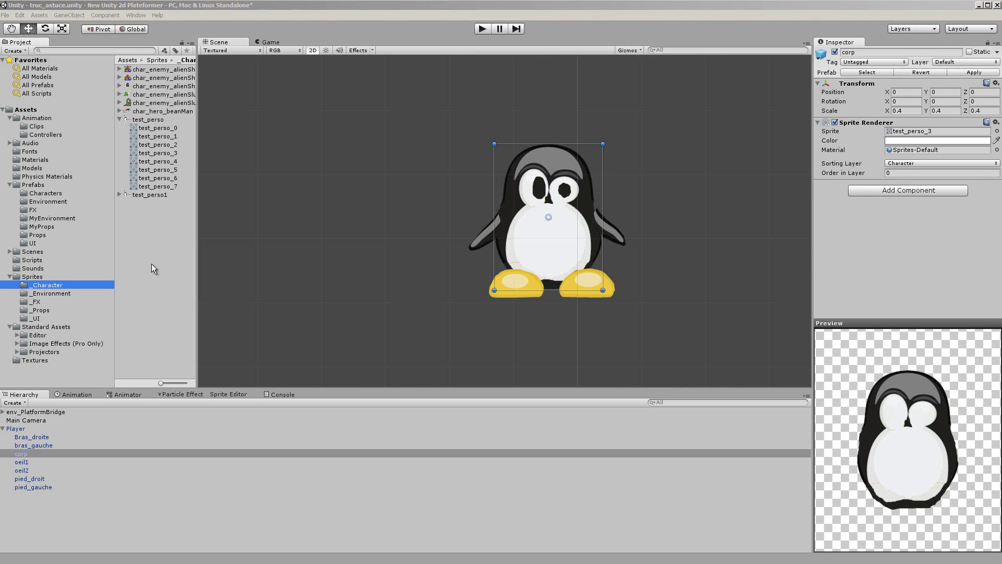
# Step: Inspect the test_perso_1 sprite and the transform and sprite settings of the Bras_droite object
pyautogui.click(159, 136)
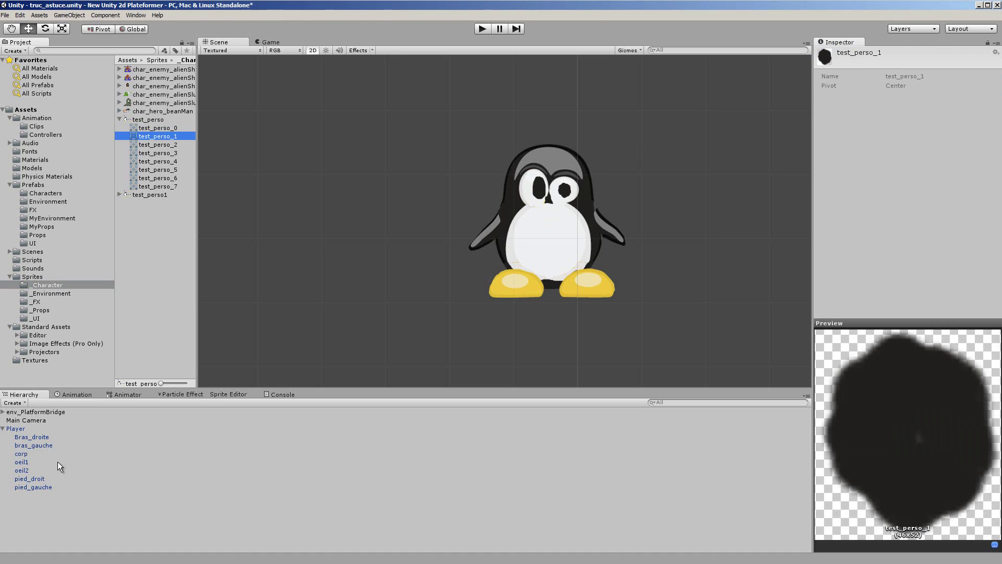
pyautogui.click(30, 438)
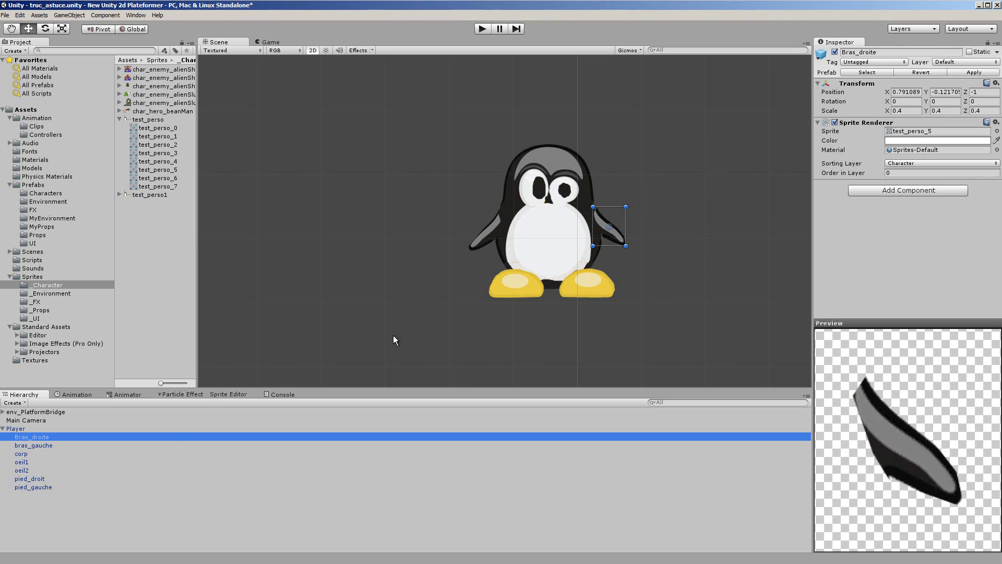
# Step: Examine the transform and sprite settings of the arm, eye and foot objects under Player
pyautogui.click(34, 446)
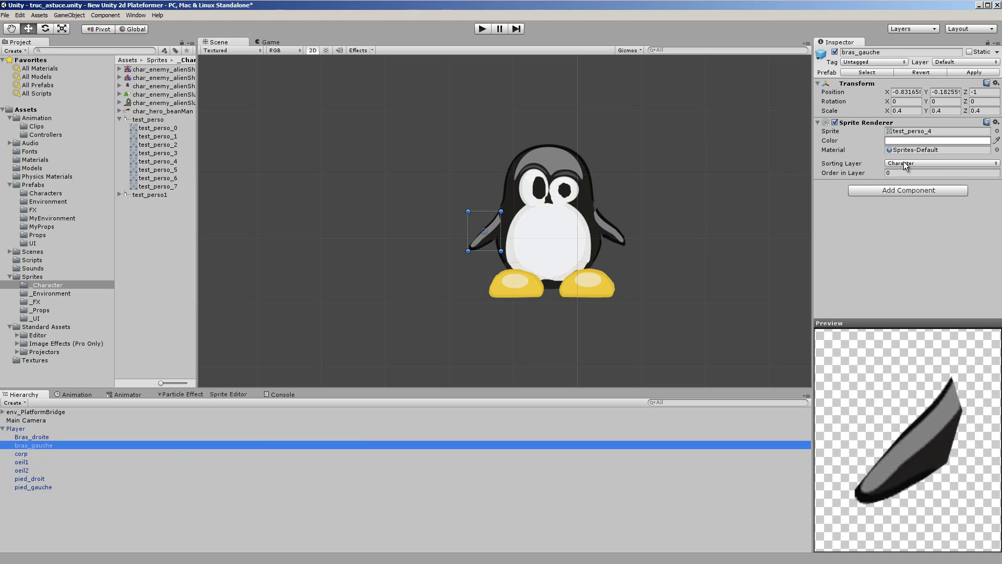
pyautogui.click(23, 462)
pyautogui.click(23, 471)
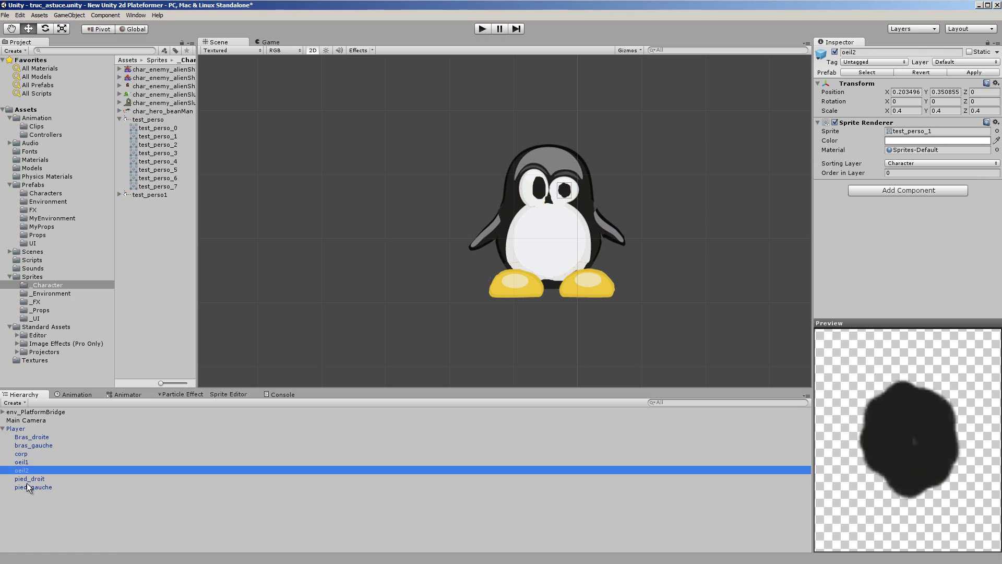
pyautogui.click(27, 479)
pyautogui.click(28, 487)
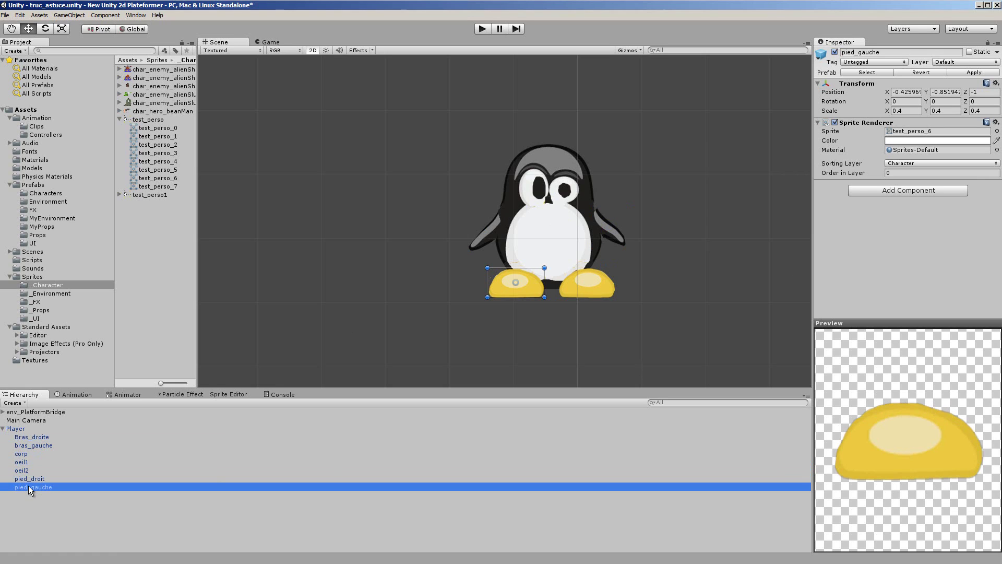
pyautogui.click(35, 438)
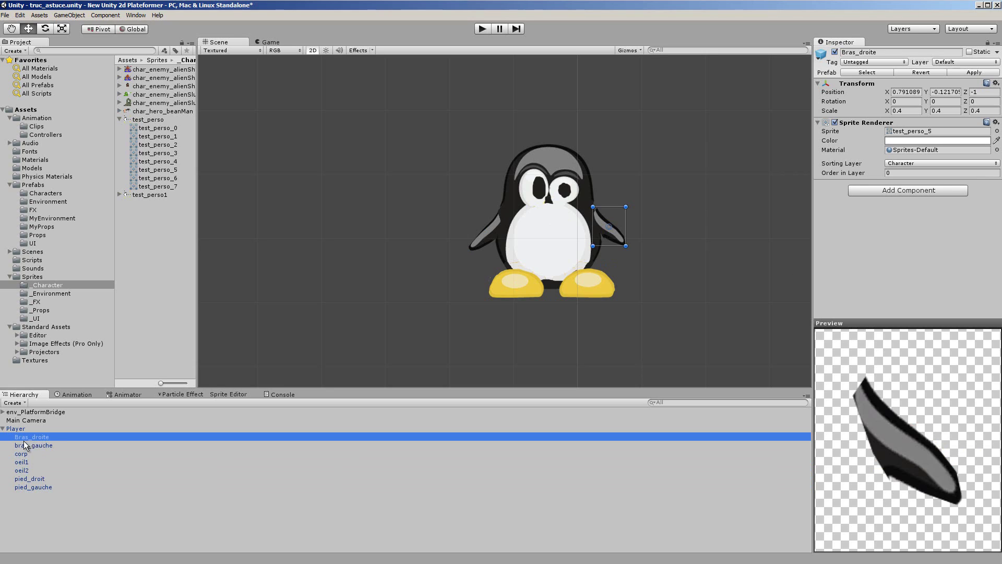
pyautogui.click(50, 444)
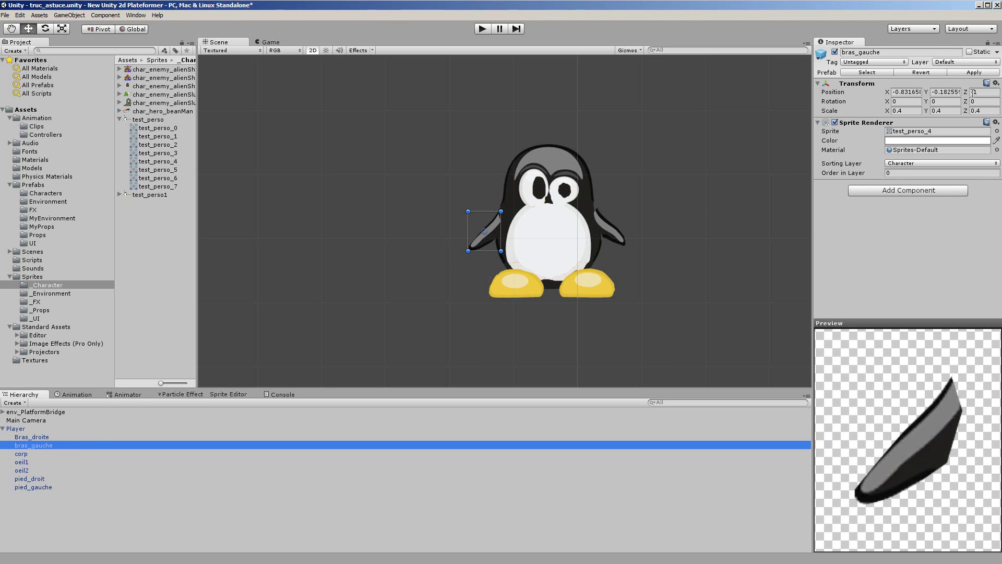
# Step: Examine the depth spacing between the left arm, feet and body in the 3D scene view
pyautogui.click(315, 50)
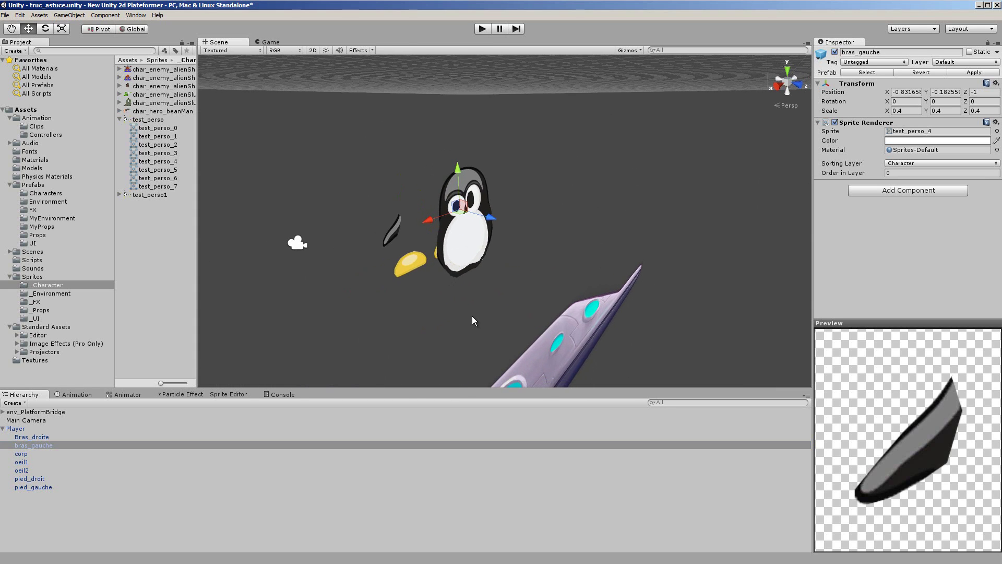
pyautogui.keyDown('alt'); pyautogui.moveTo(412, 327); pyautogui.dragTo(448, 324); pyautogui.keyUp('alt')
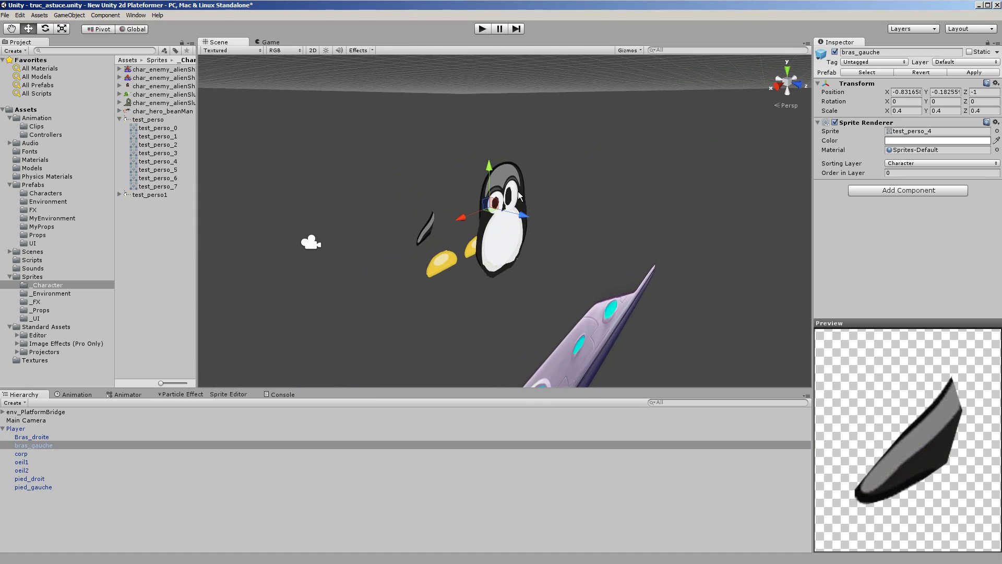
pyautogui.moveTo(462, 328); pyautogui.dragTo(500, 324, button='middle')
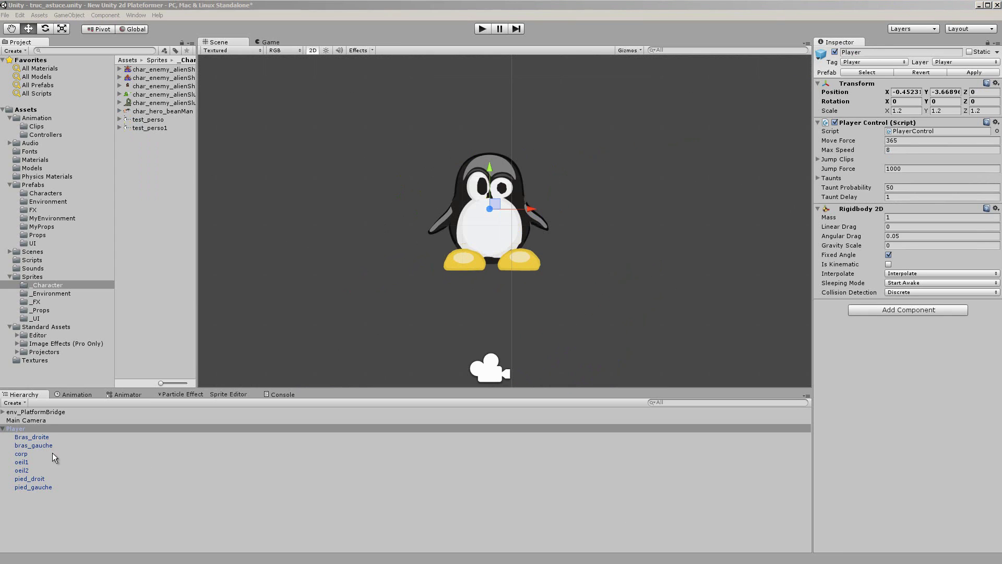
# Step: Enable the Circle Collider 2D on the Player object and add an Animator component to it
pyautogui.click(19, 428)
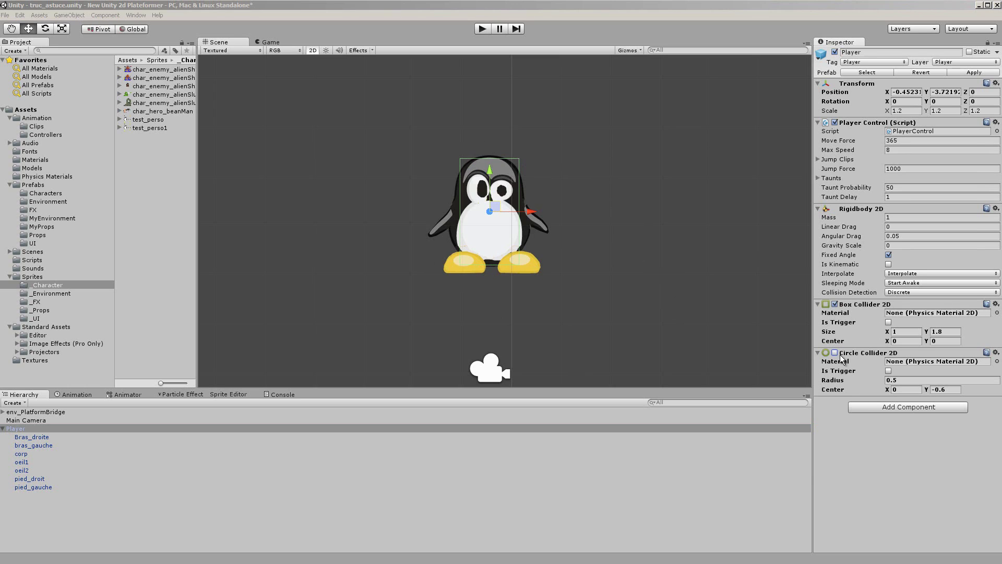
pyautogui.click(834, 353)
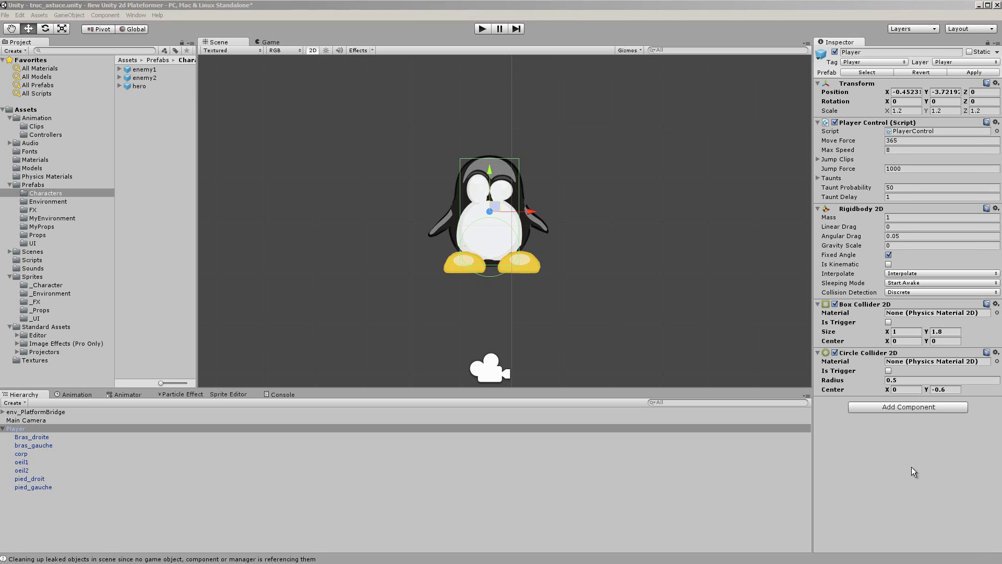
pyautogui.click(918, 405)
pyautogui.click(875, 465)
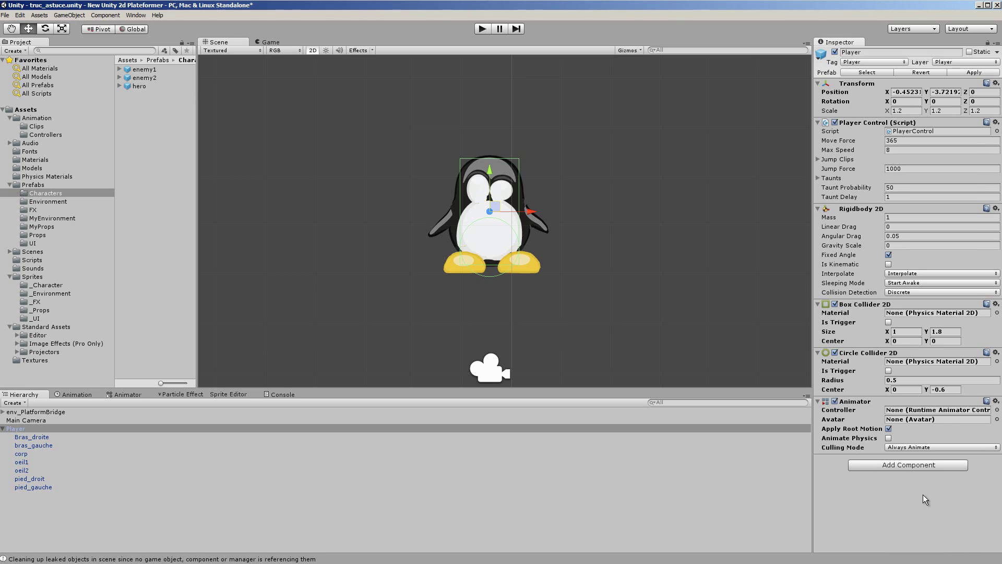
# Step: Create an Animator Controller named MyCharacter in the Animation/Controllers folder
pyautogui.click(50, 134)
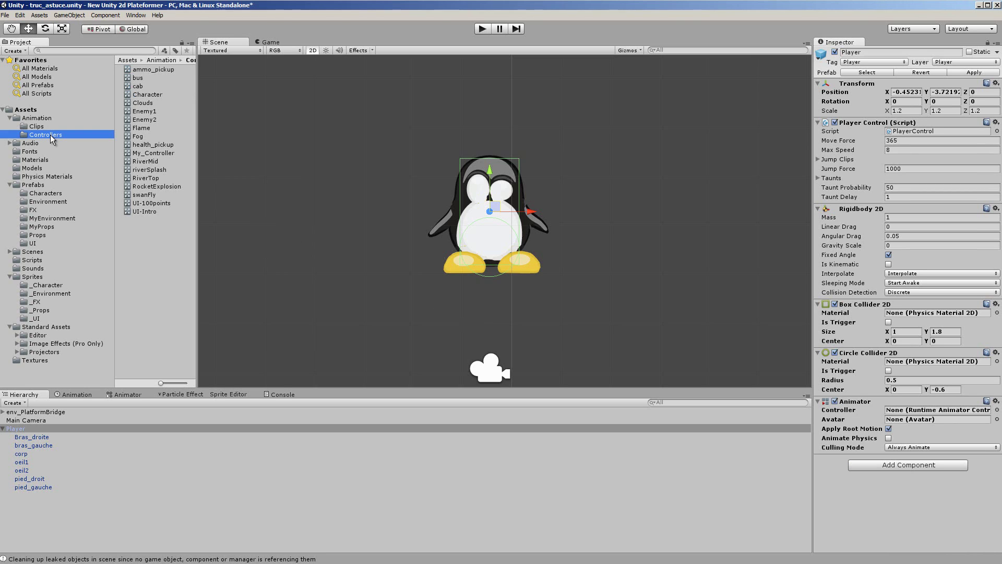
pyautogui.rightClick(136, 234)
pyautogui.moveTo(185, 241)
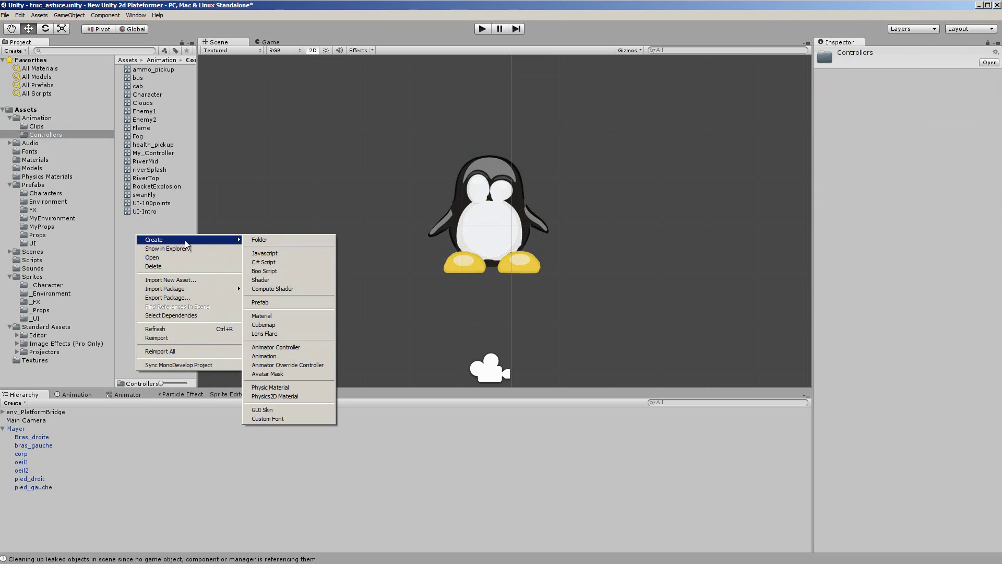
pyautogui.click(296, 346)
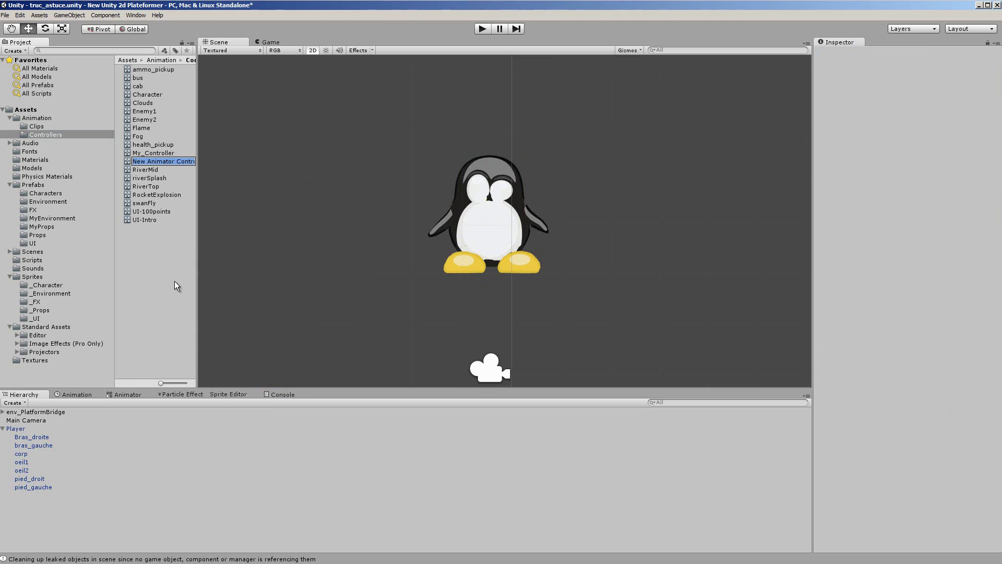
pyautogui.write('MyCharacter')
pyautogui.press('Return')
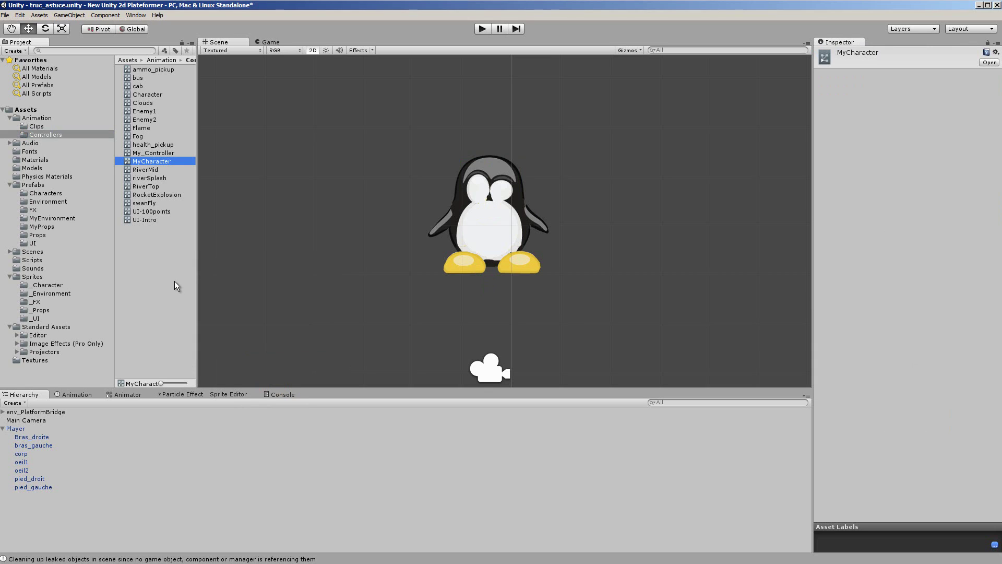
# Step: Assign MyCharacter as the controller of the Player's Animator and set its culling mode to Based On Renderers
pyautogui.click(24, 428)
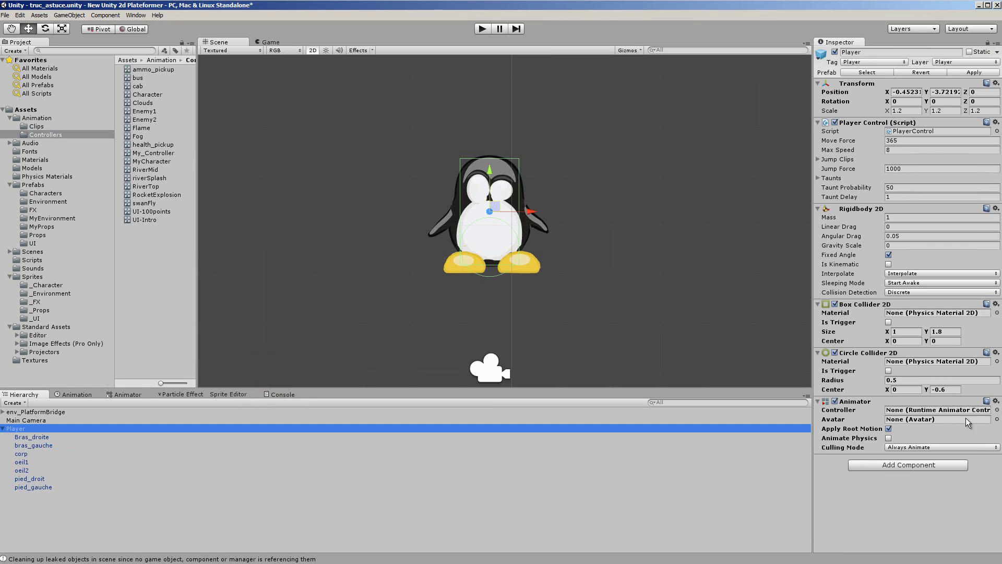
pyautogui.click(996, 410)
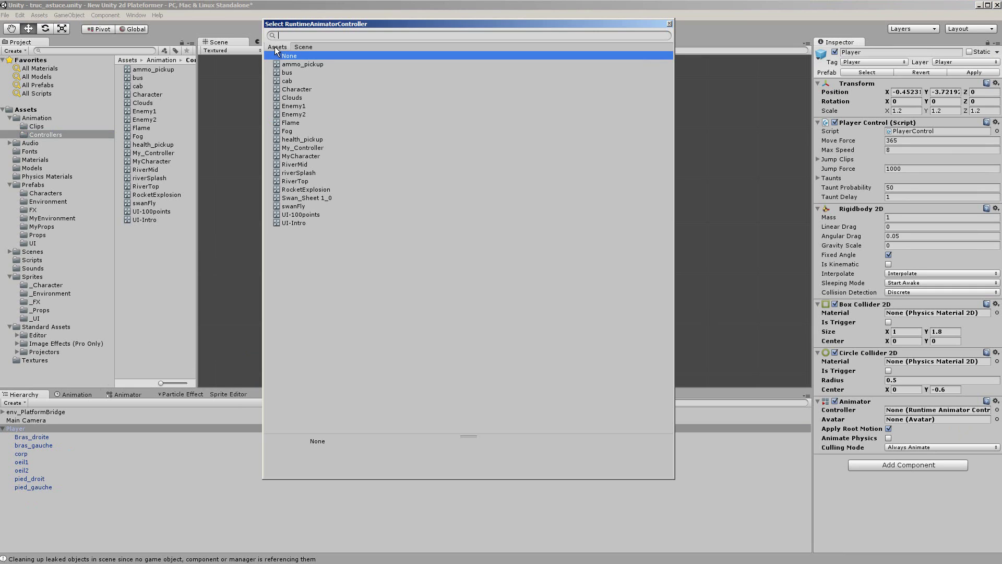
pyautogui.click(298, 155)
pyautogui.doubleClick(297, 155)
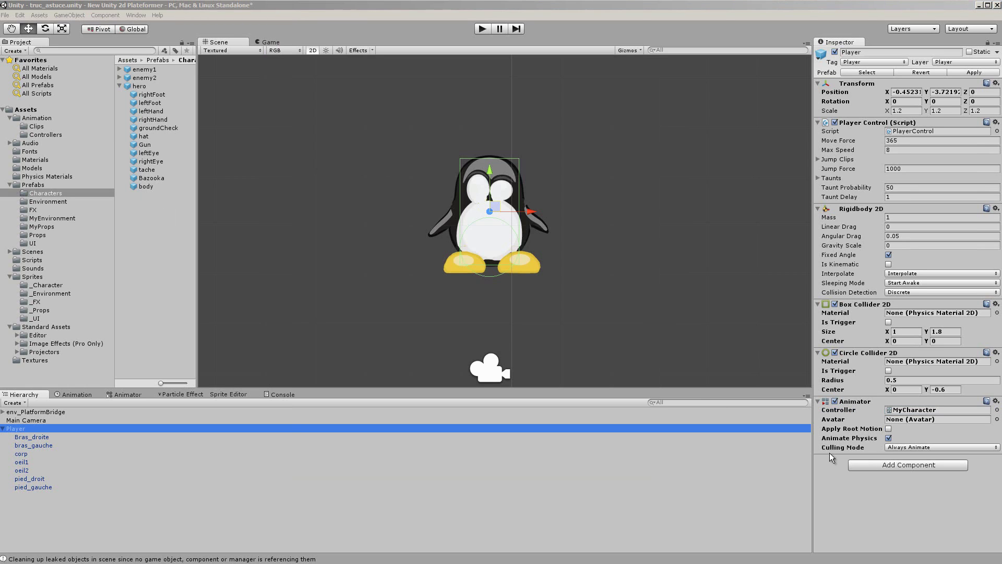
pyautogui.click(903, 447)
pyautogui.click(912, 468)
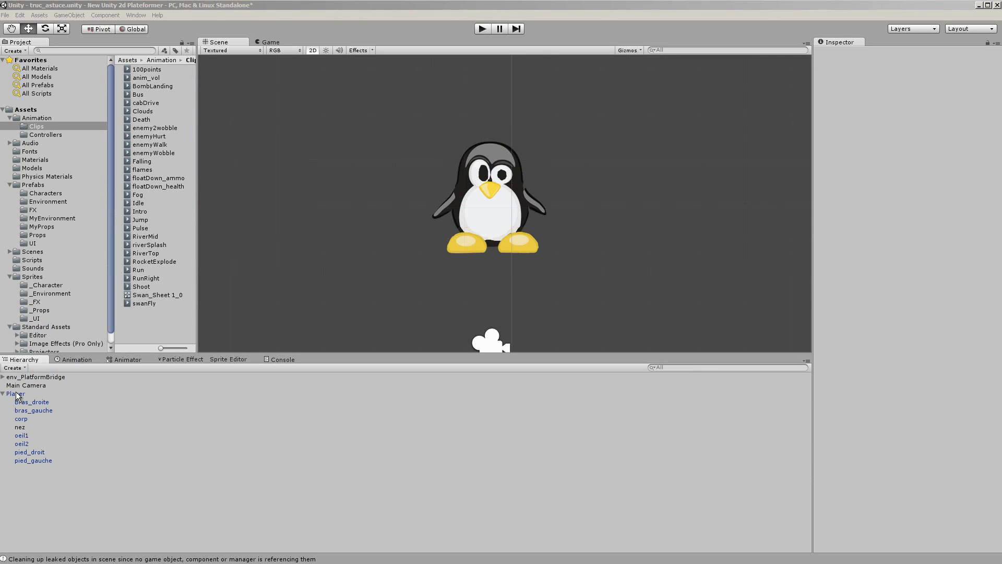
# Step: Create a new animation clip for the Player and save it as Marche in the Clips folder
pyautogui.click(16, 394)
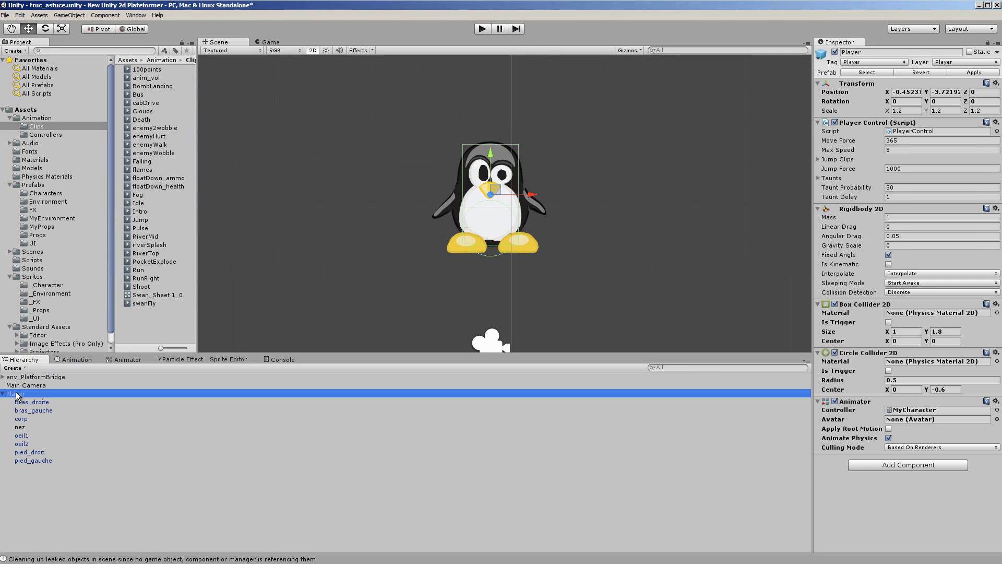
pyautogui.click(84, 362)
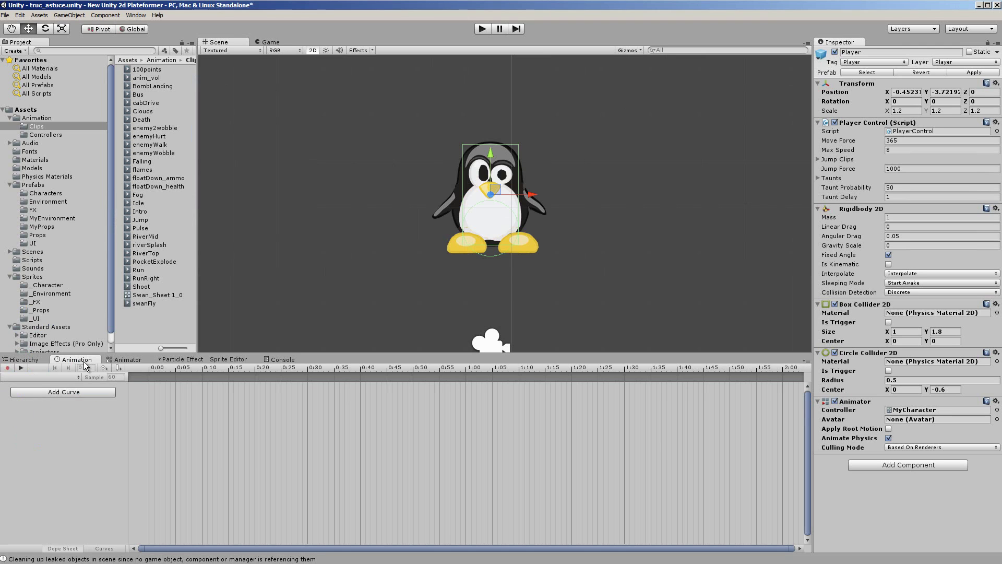
pyautogui.click(45, 377)
pyautogui.click(41, 389)
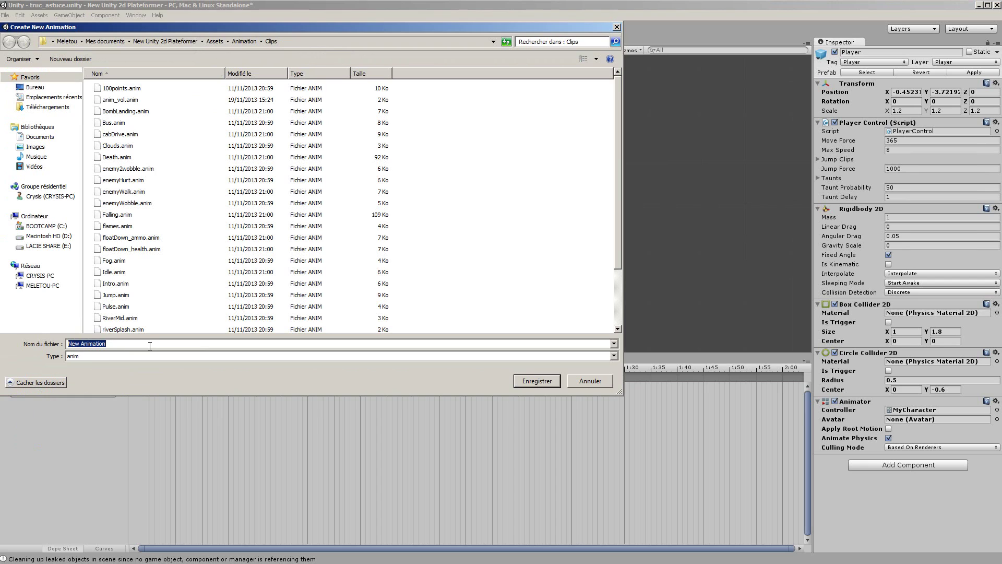
pyautogui.write('Marche')
pyautogui.press('Return')
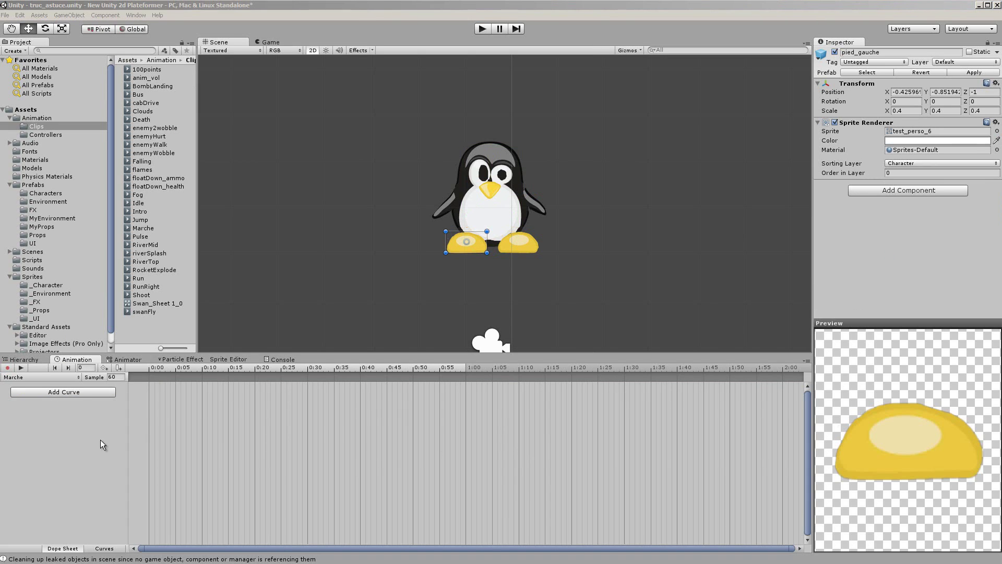
# Step: Set the Marche clip's sample rate to 10
pyautogui.click(77, 446)
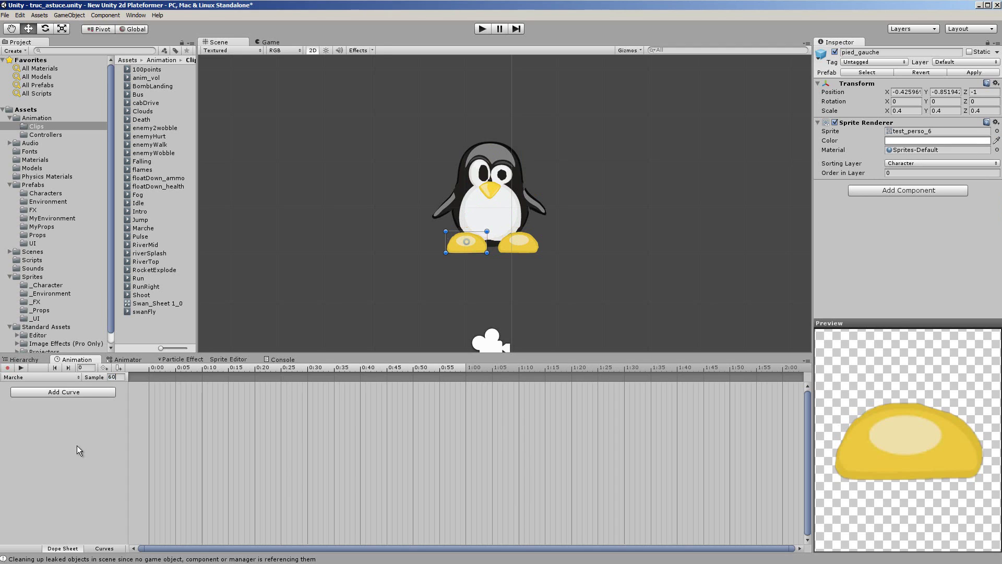
pyautogui.press('BackSpace')
pyautogui.press('BackSpace')
pyautogui.write('10')
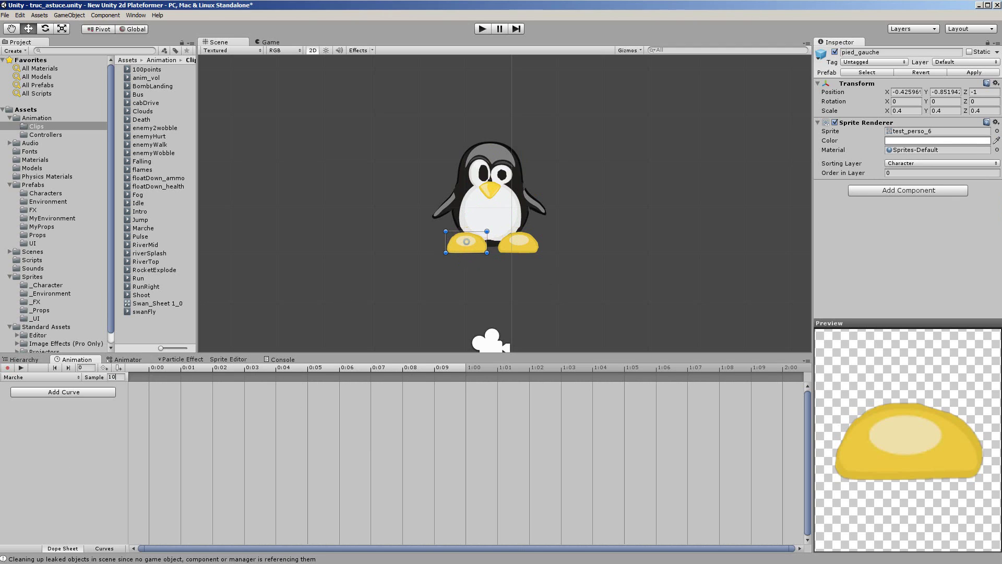
# Step: Record Z rotation keyframes for pied_gauche of about -11.8 at 0:00 and about -1.7 at 0:05, and preview the animation
pyautogui.click(6, 369)
pyautogui.click(45, 29)
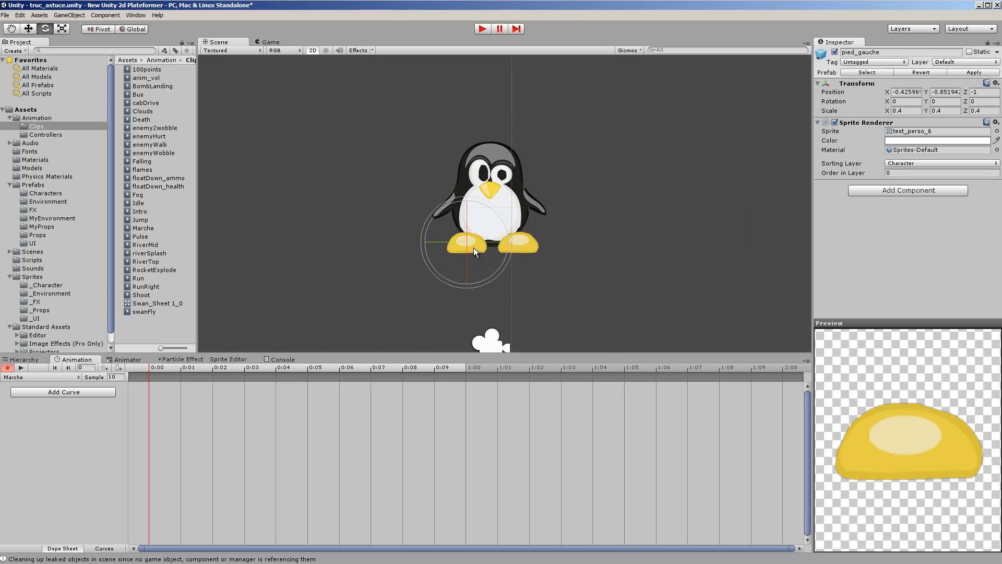
pyautogui.moveTo(486, 282); pyautogui.dragTo(469, 281)
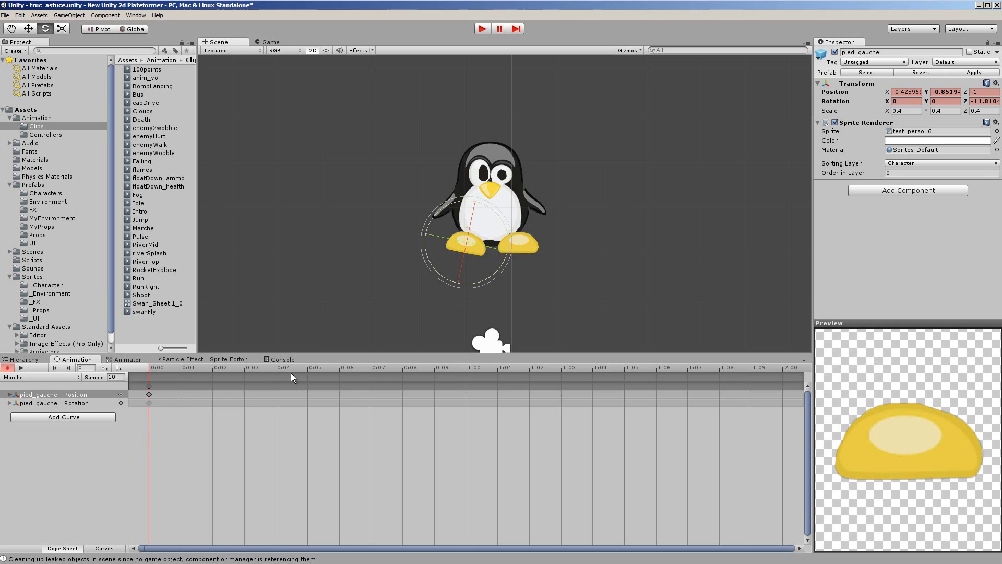
pyautogui.click(308, 367)
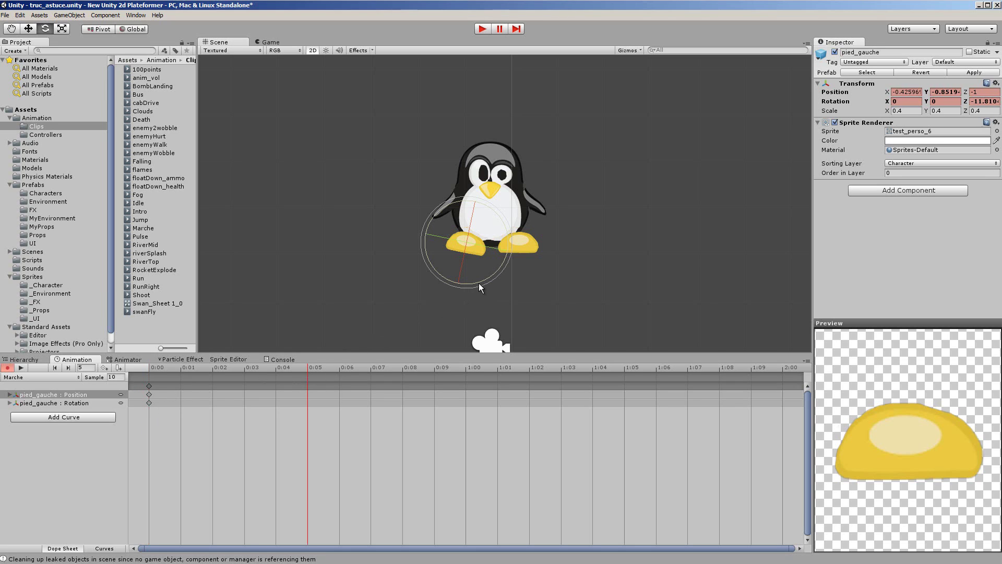
pyautogui.moveTo(480, 281)
pyautogui.mouseDown()
pyautogui.moveTo(502, 274)
pyautogui.moveTo(494, 279)
pyautogui.mouseUp()
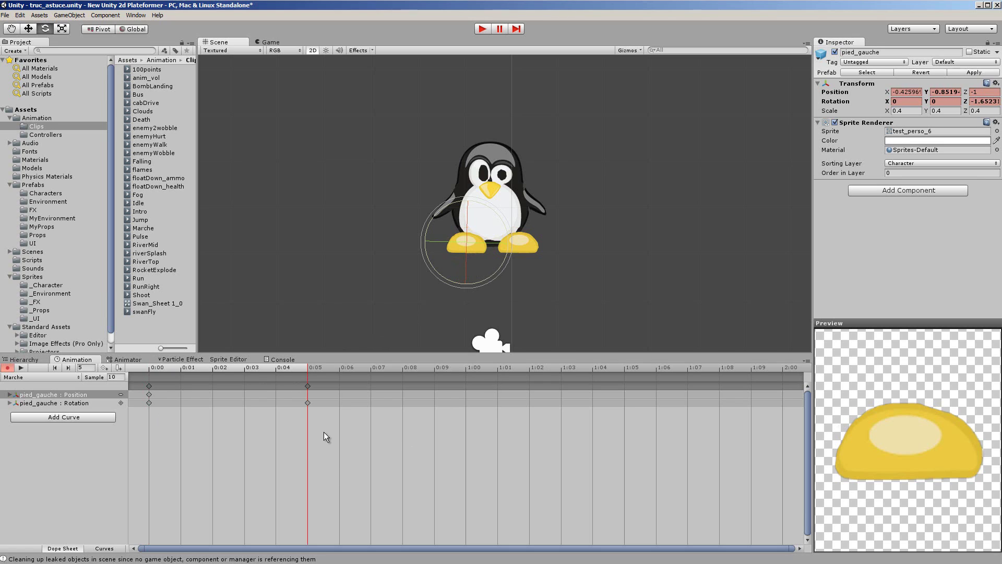
pyautogui.click(22, 368)
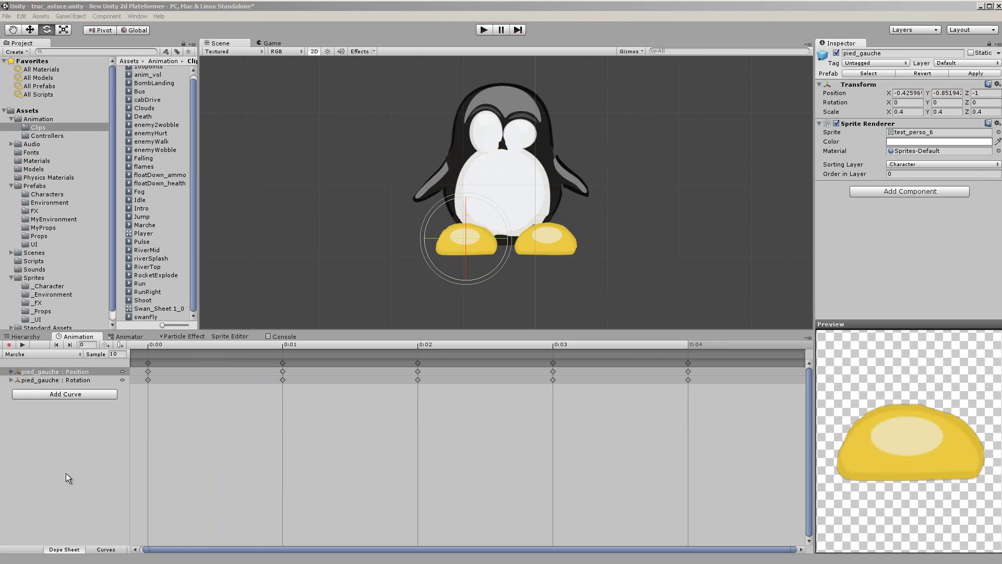
# Step: Examine the options of the left foot's keyframes at 0:01 and play back the Marche animation
pyautogui.click(282, 362)
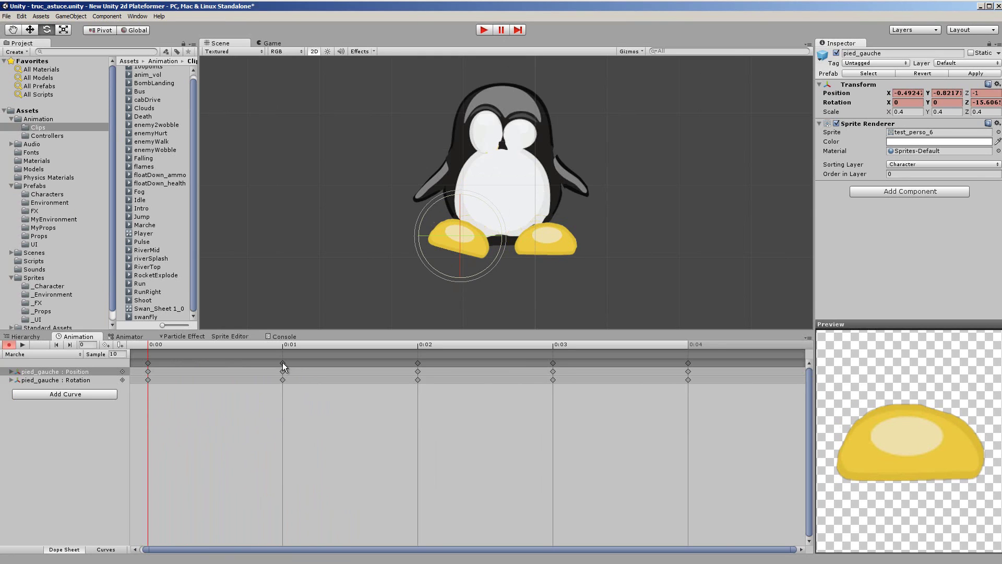
pyautogui.rightClick(283, 364)
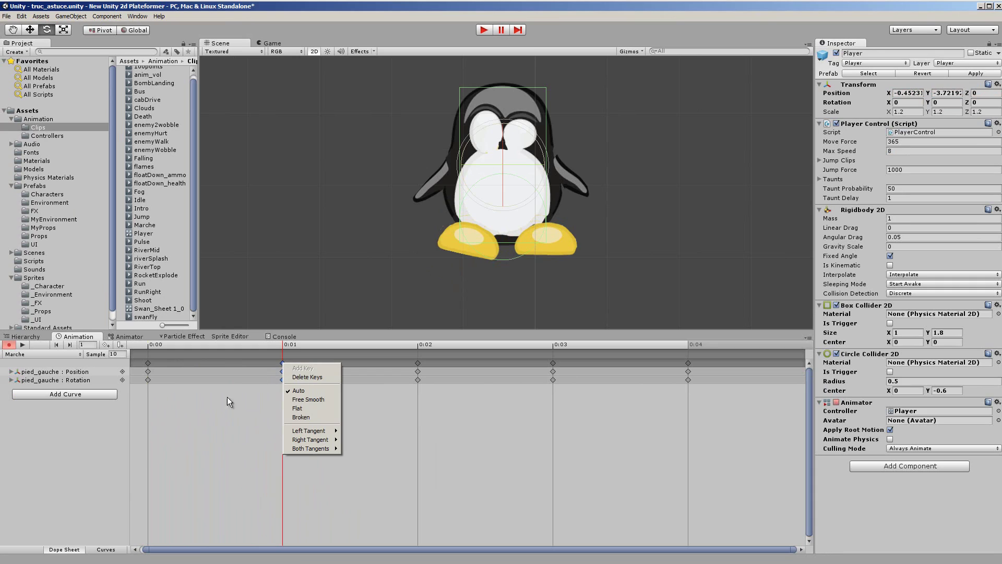
pyautogui.click(90, 452)
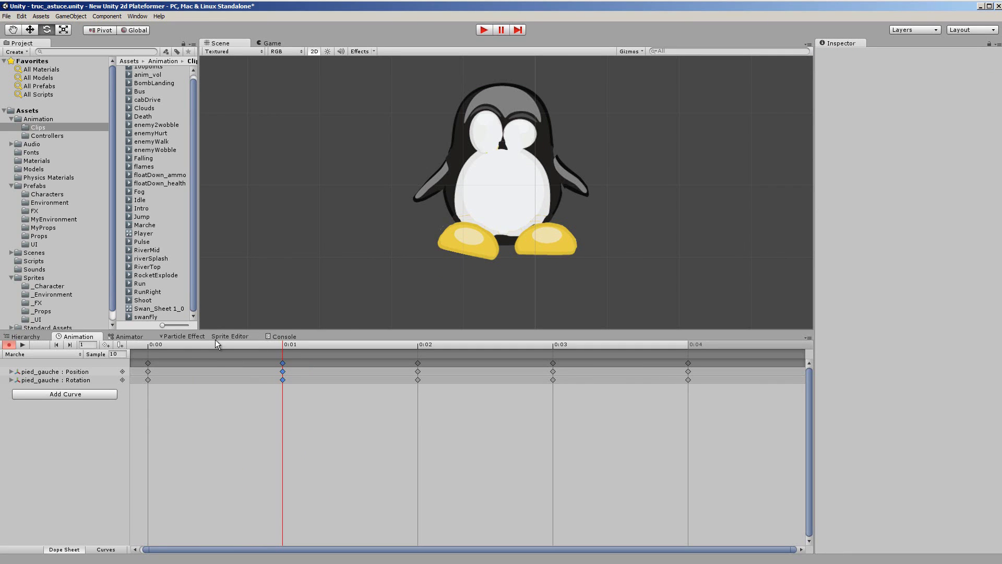
pyautogui.click(22, 345)
# Step: Record pied_droit at 0:00 with scale 0.32, Z rotation about 11.4, and position about X 0.55, Y -0.81
pyautogui.click(552, 248)
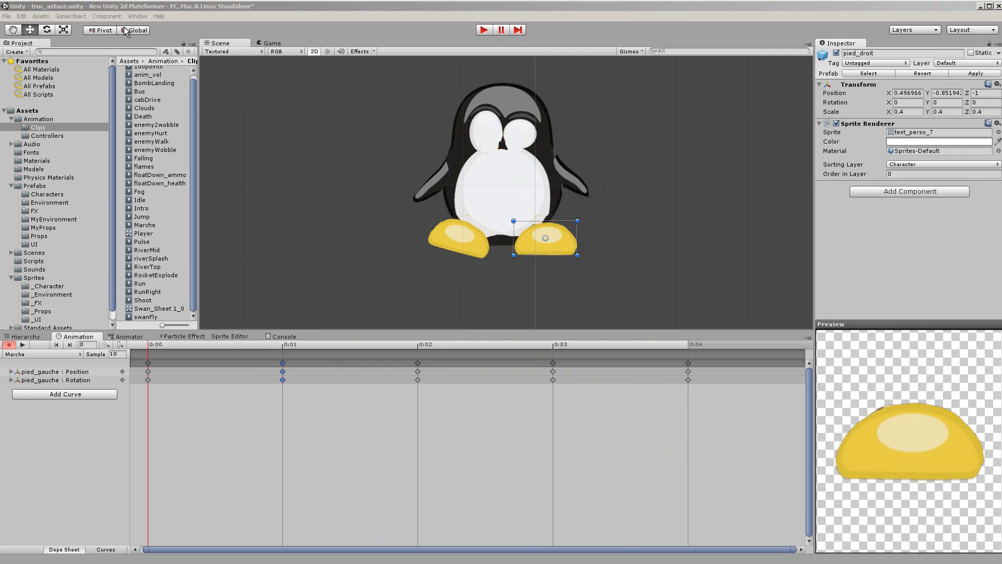
pyautogui.click(63, 32)
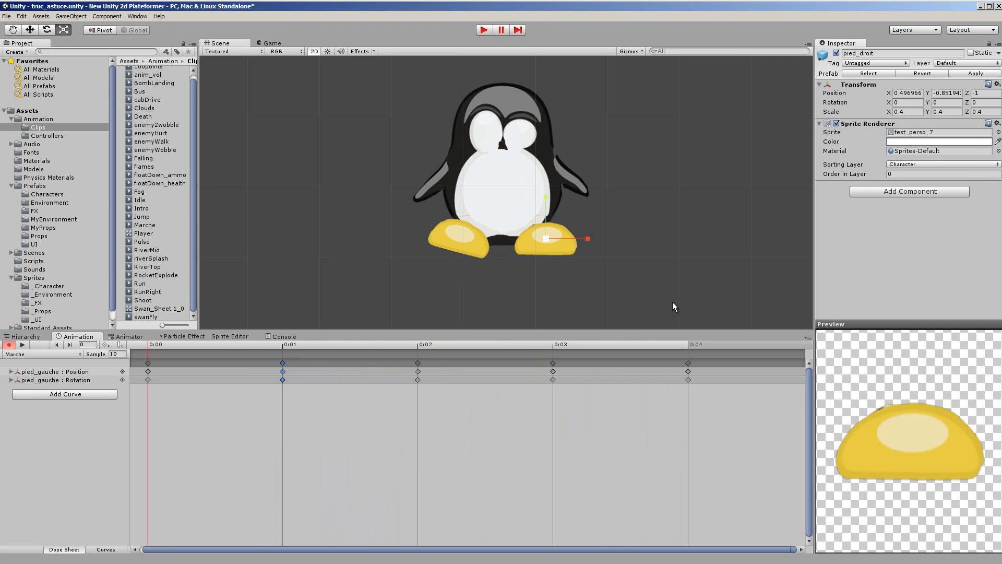
pyautogui.moveTo(546, 238); pyautogui.dragTo(546, 247)
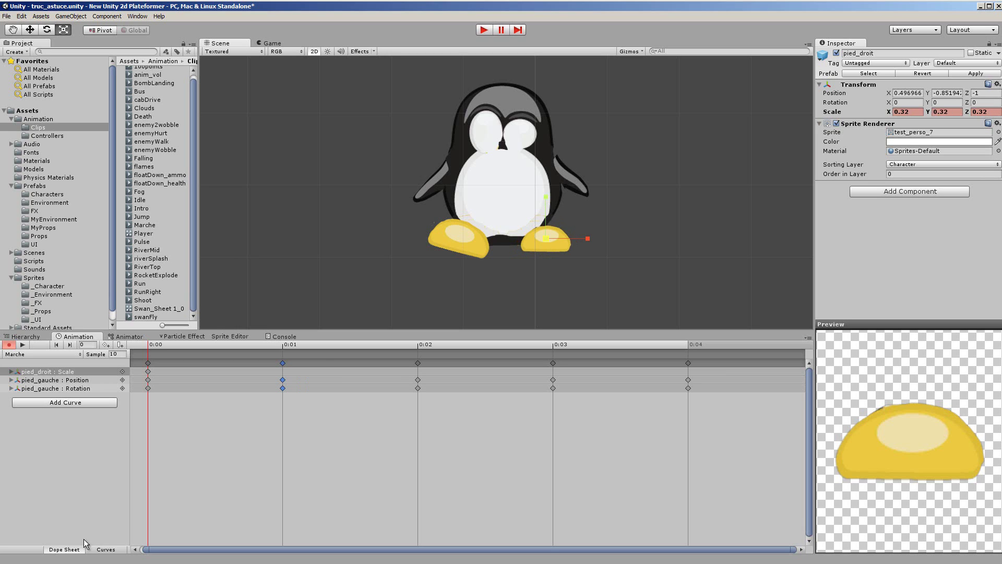
pyautogui.click(47, 30)
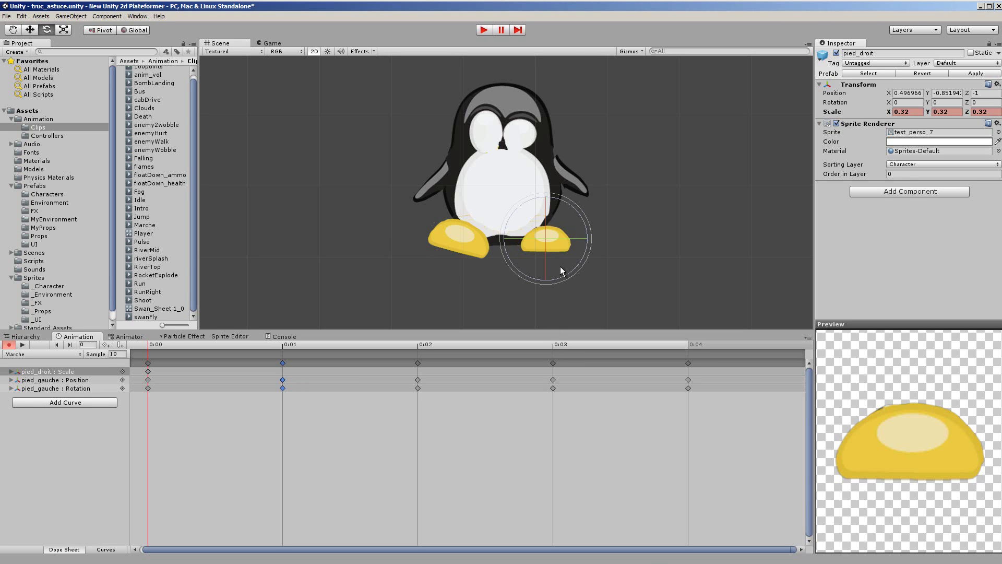
pyautogui.moveTo(569, 274); pyautogui.dragTo(581, 265)
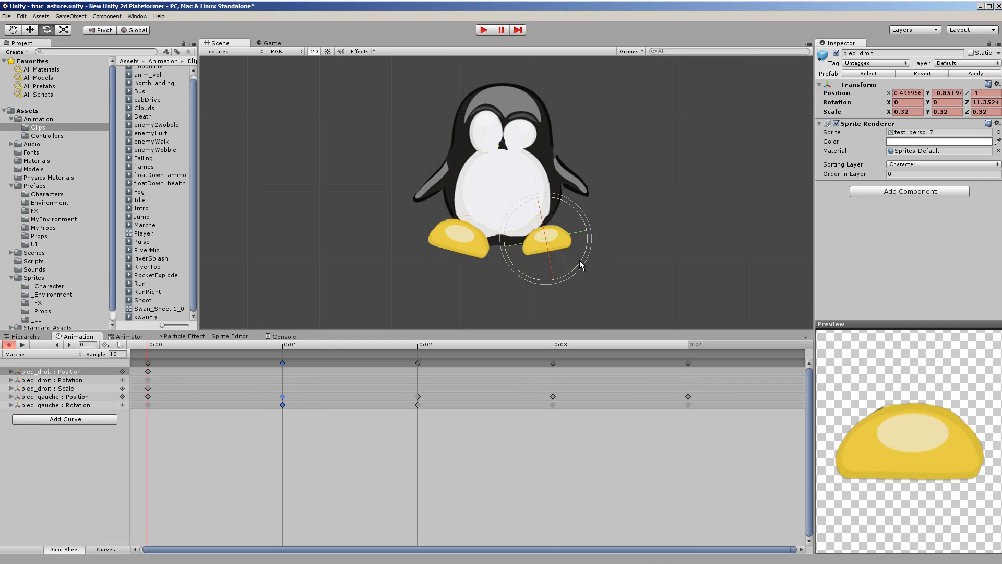
pyautogui.click(30, 30)
pyautogui.moveTo(545, 239); pyautogui.dragTo(551, 237)
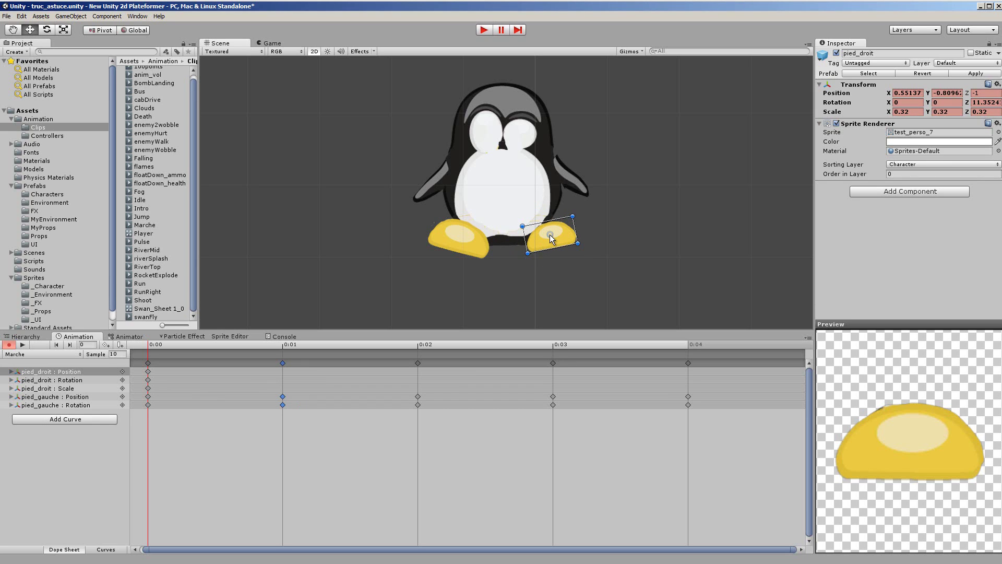
# Step: Record pied_droit at 0:01 with position about X 0.36, Y -0.87 and Z rotation about 7.1
pyautogui.click(283, 345)
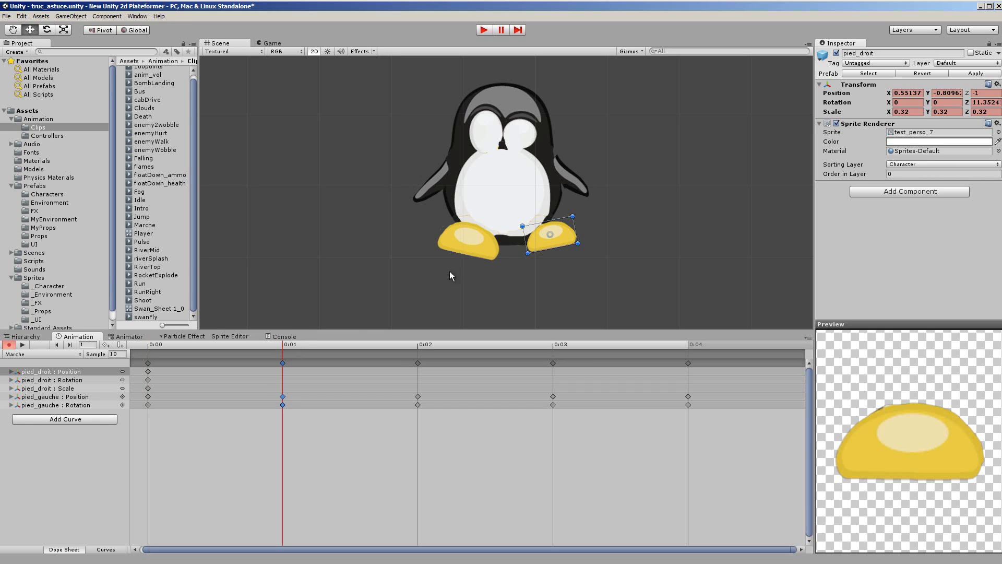
pyautogui.click(549, 233)
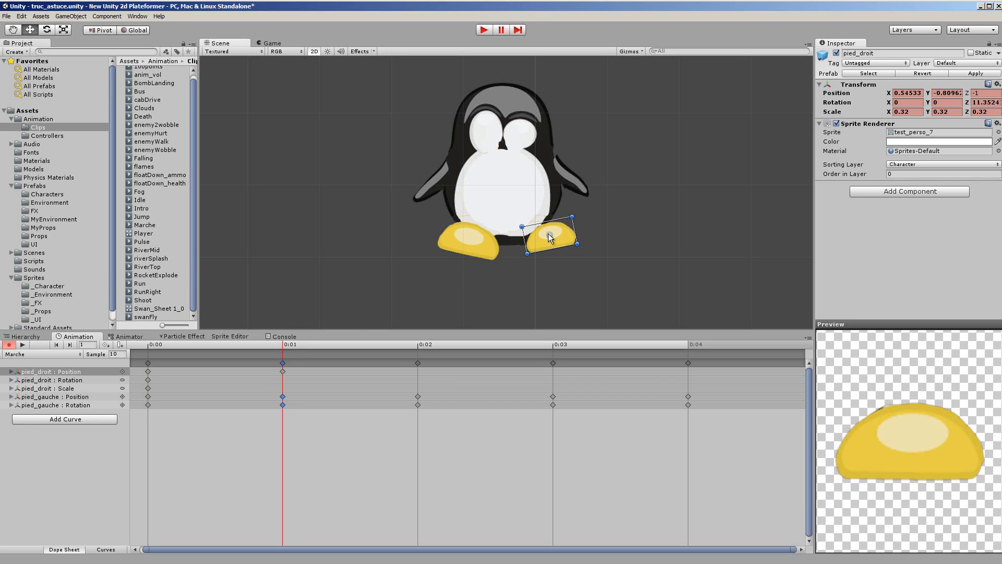
pyautogui.moveTo(548, 234); pyautogui.dragTo(534, 237)
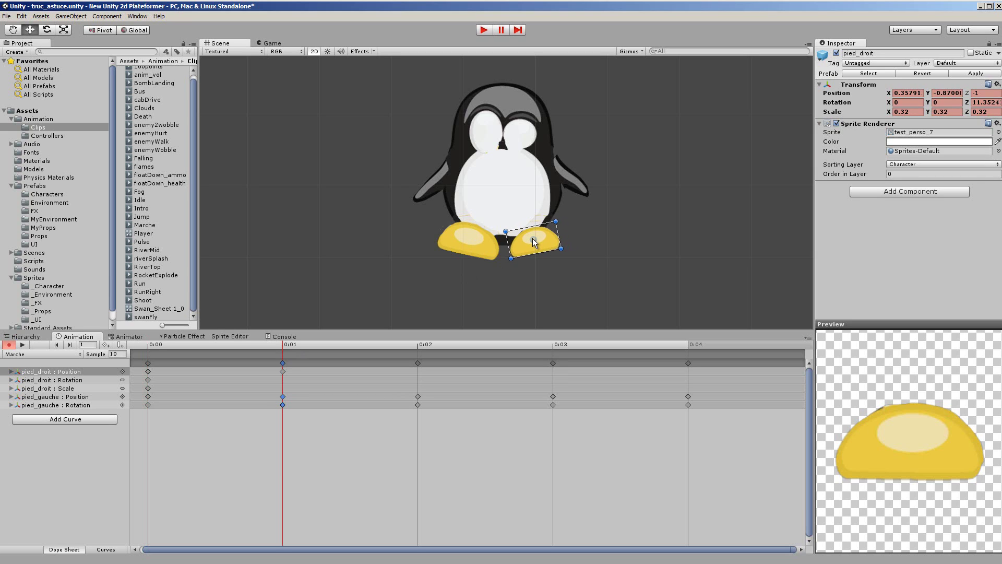
pyautogui.click(47, 30)
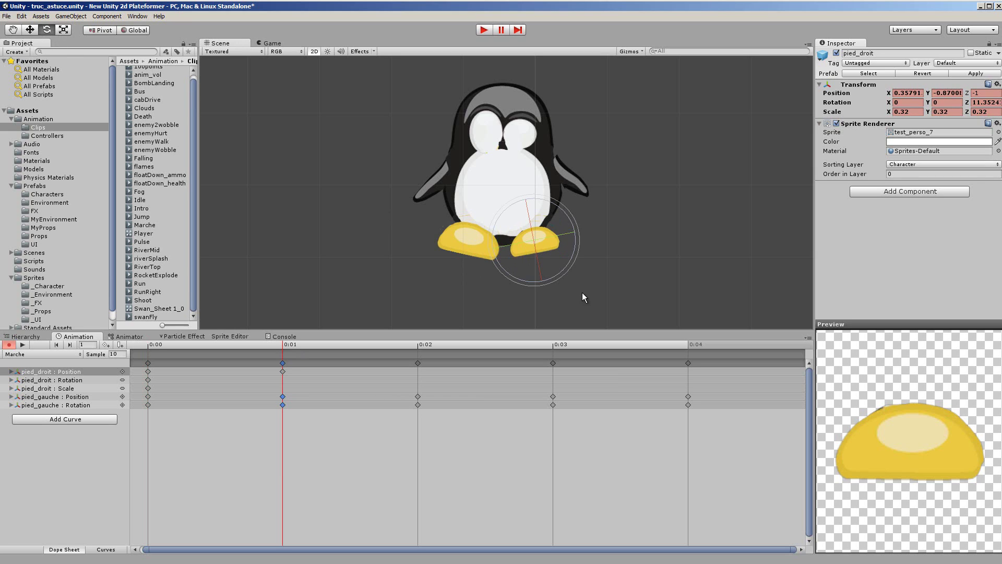
pyautogui.moveTo(563, 269); pyautogui.dragTo(556, 272)
# Step: Play back the Marche animation to check the motion of both feet
pyautogui.click(23, 345)
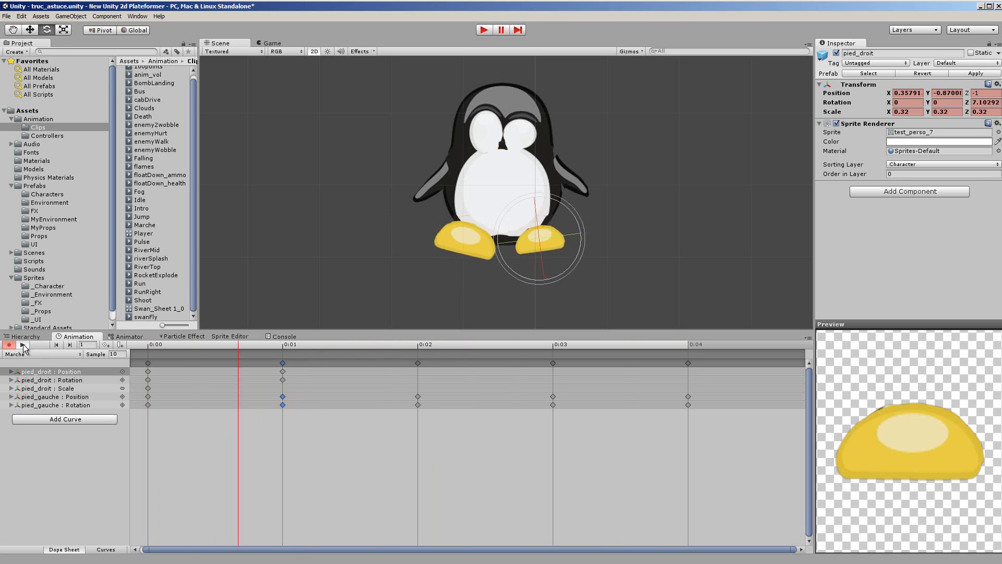
pyautogui.click(23, 345)
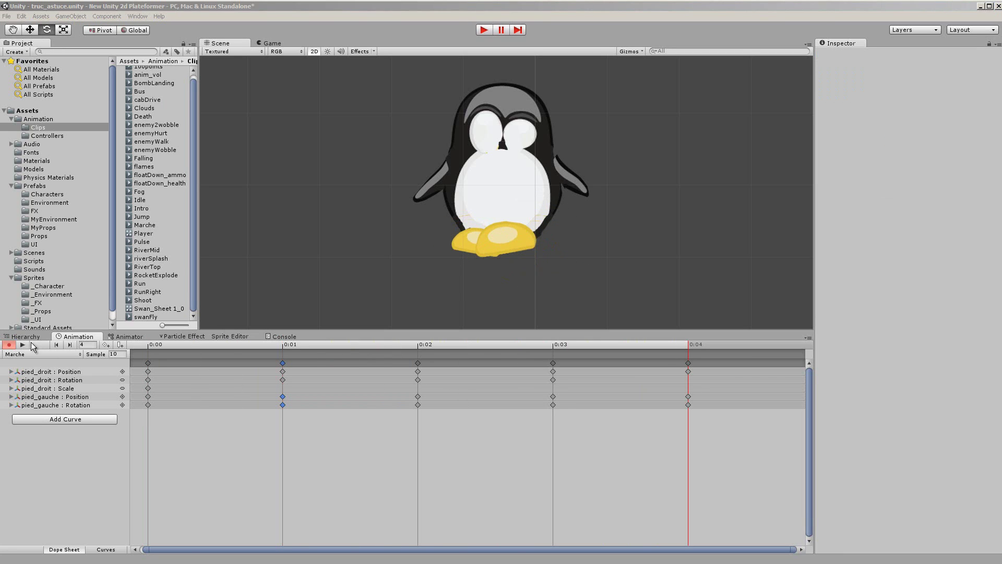
pyautogui.click(22, 344)
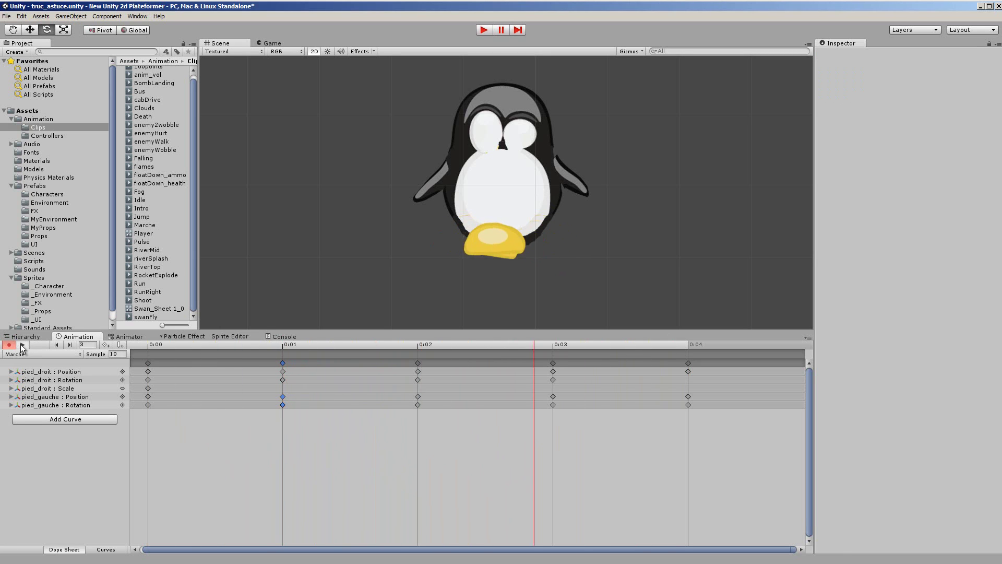
pyautogui.click(22, 346)
# Step: In pied_gauche's rotation curve, change the 0:01 key to about -10.15 and give it adjustable Free Smooth tangents
pyautogui.click(282, 405)
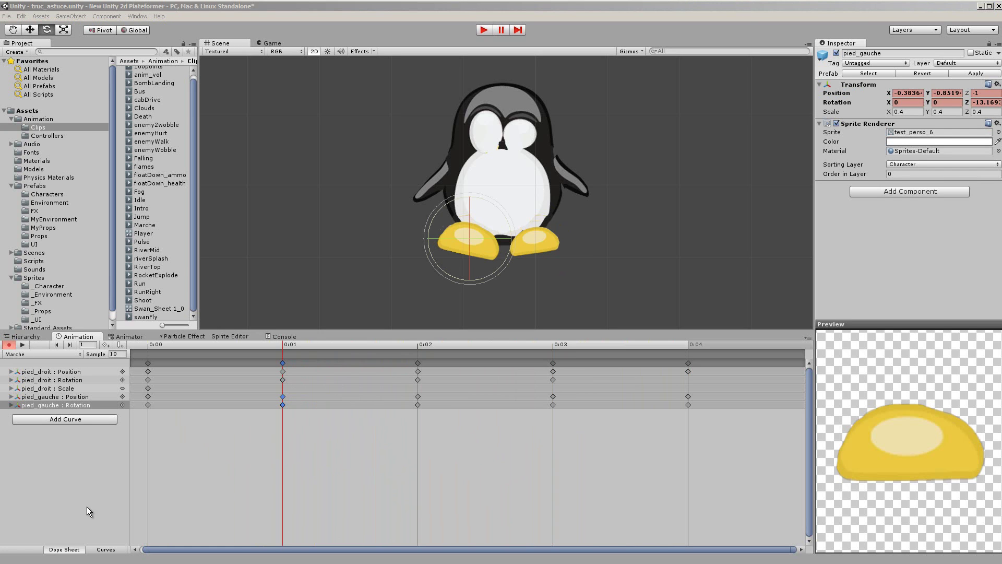
pyautogui.click(103, 551)
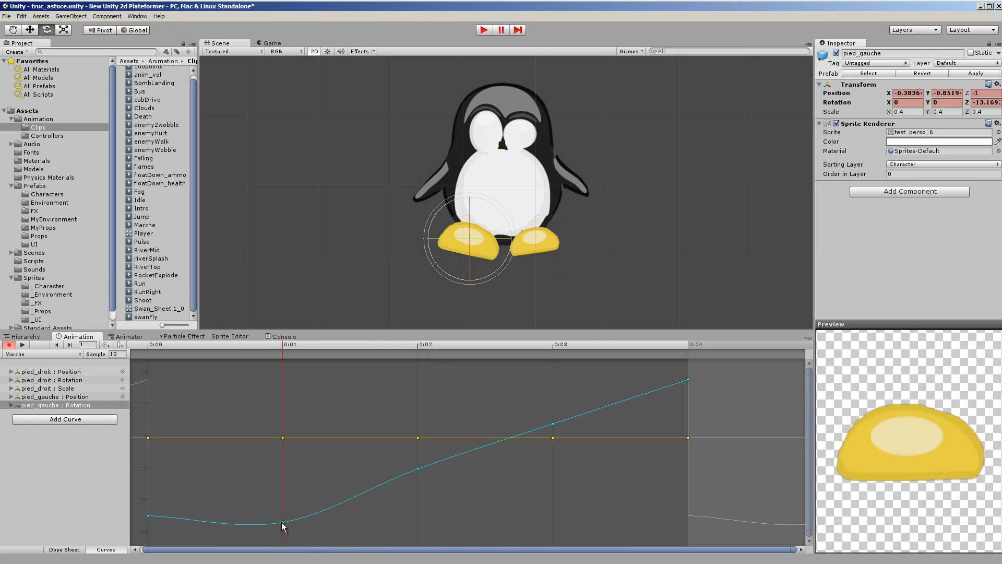
pyautogui.moveTo(282, 521); pyautogui.dragTo(279, 503)
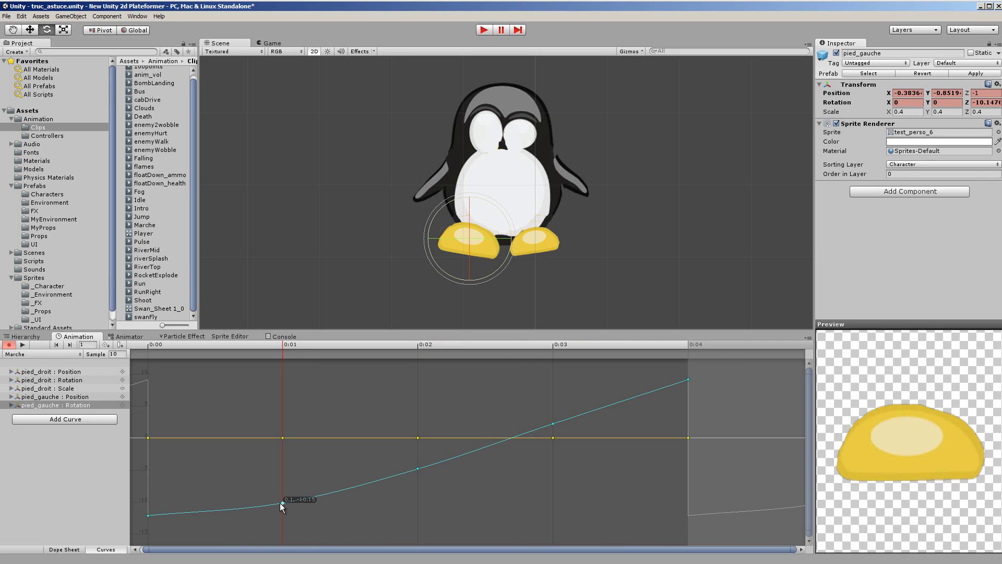
pyautogui.rightClick(283, 503)
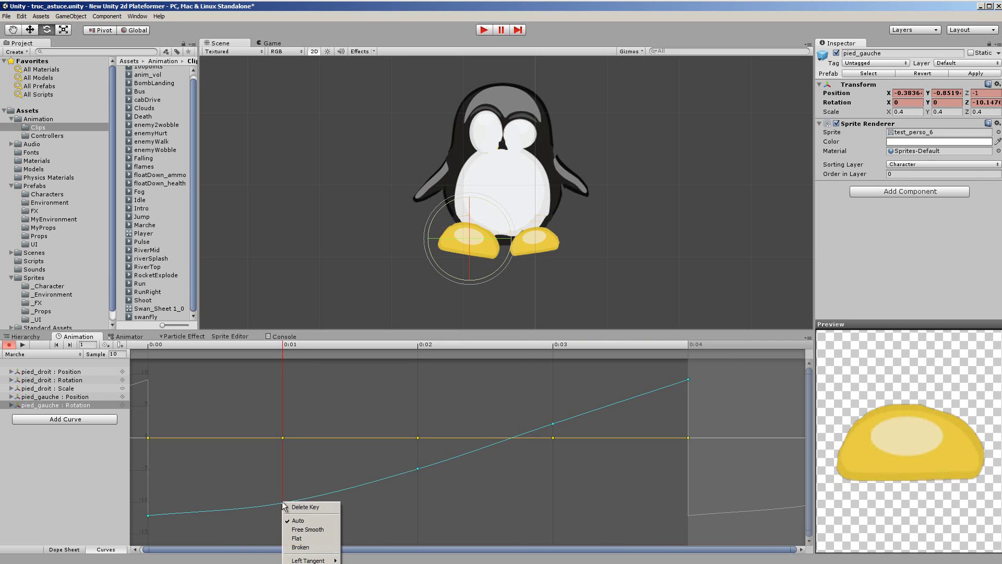
pyautogui.click(305, 529)
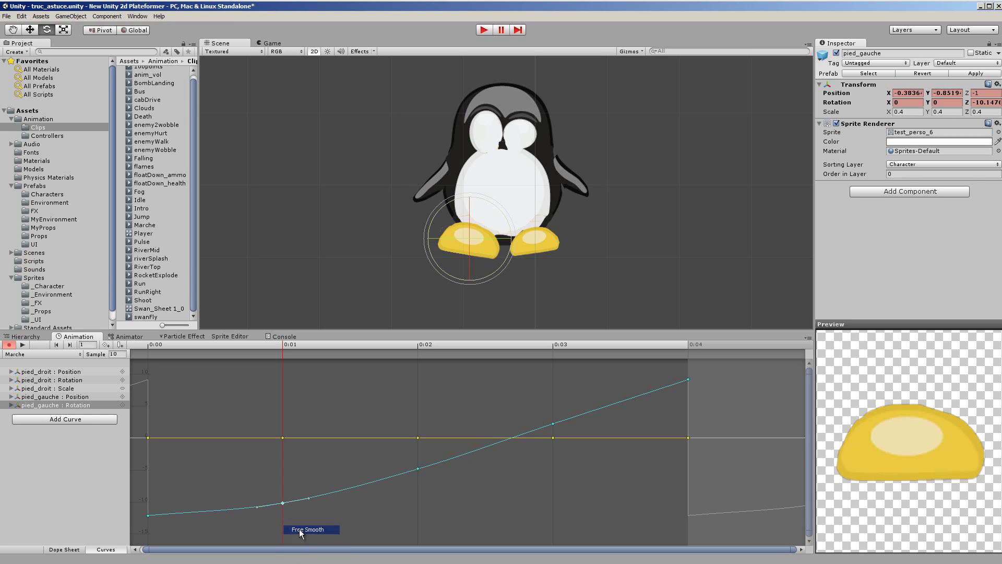
pyautogui.moveTo(308, 497); pyautogui.dragTo(309, 497)
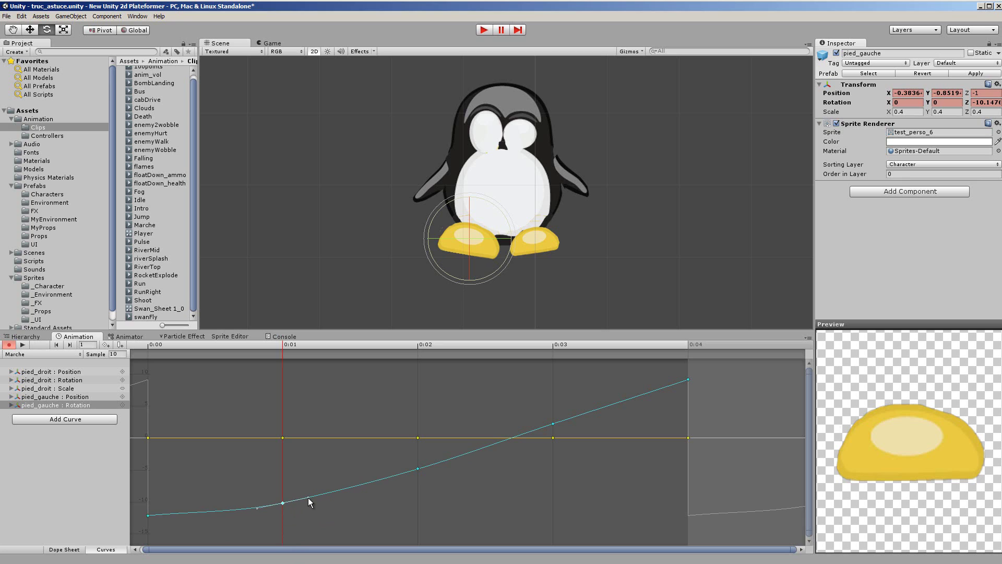
# Step: Examine the curves of pied_gauche's position and pied_droit's rotation in the Marche clip
pyautogui.click(64, 468)
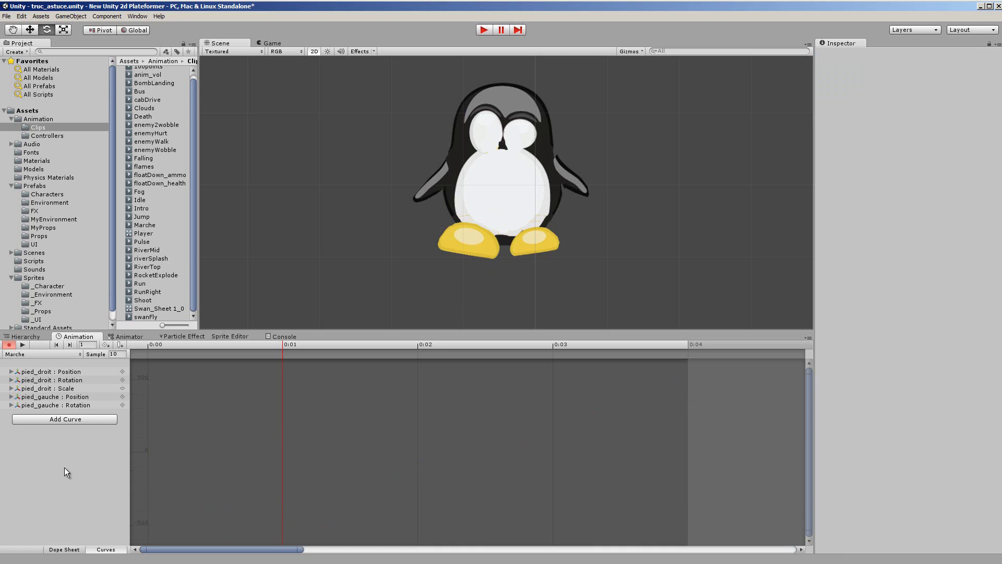
pyautogui.click(99, 551)
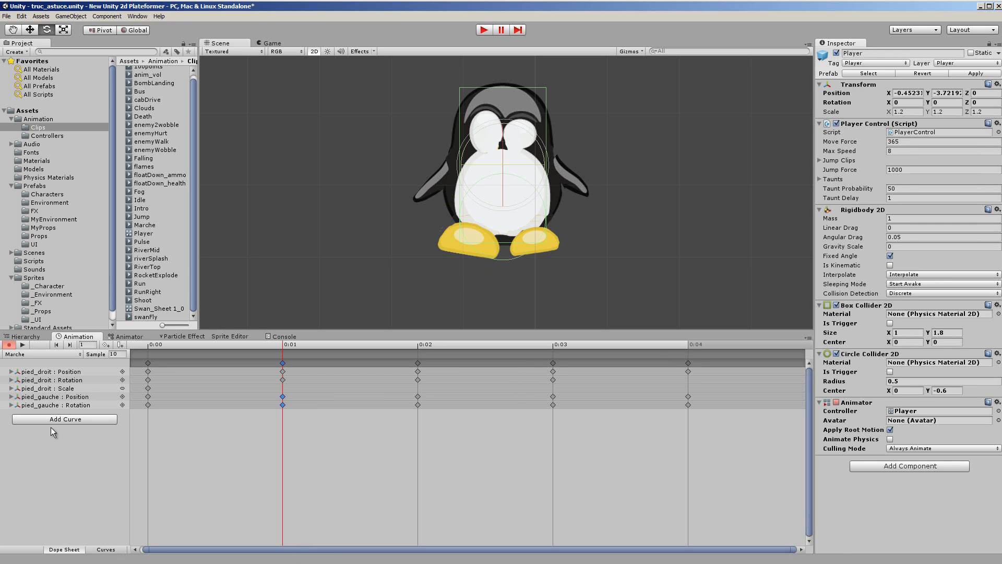
pyautogui.click(67, 396)
pyautogui.click(112, 550)
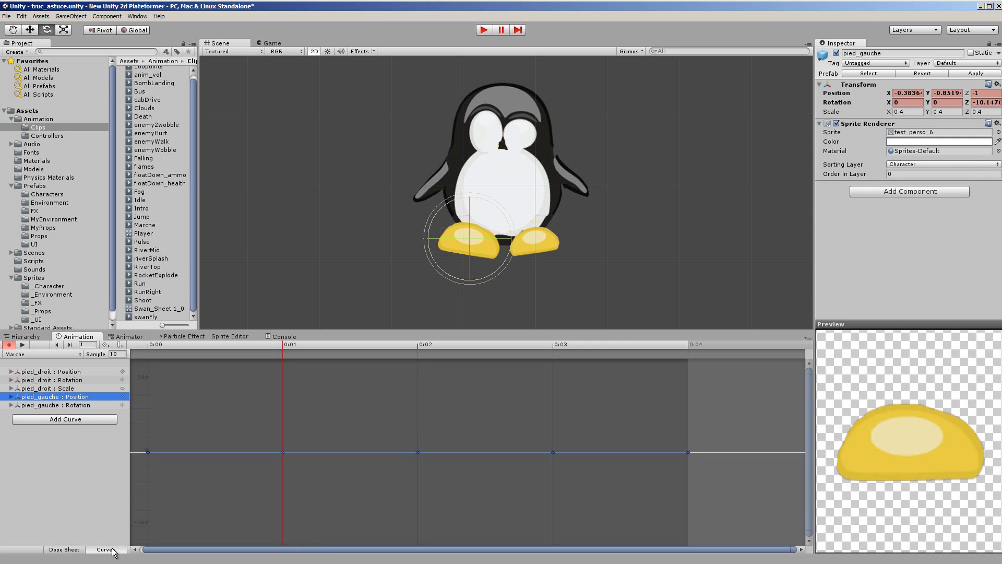
pyautogui.click(70, 380)
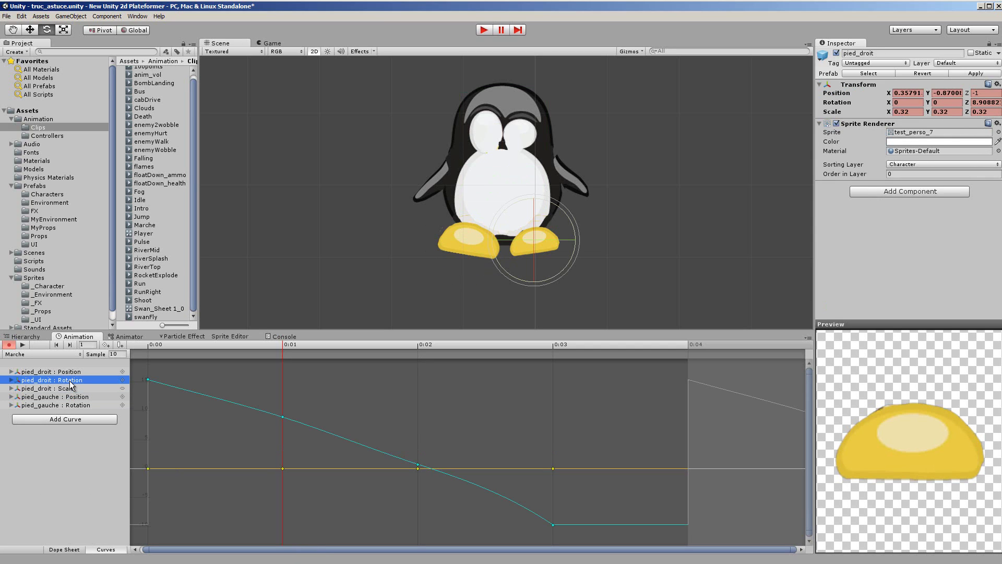
pyautogui.click(88, 511)
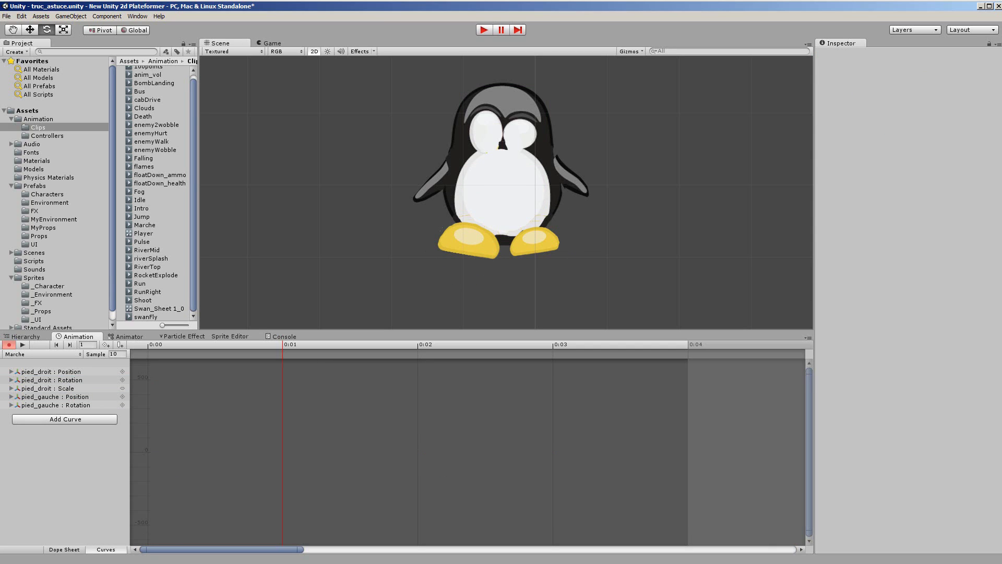
# Step: Save the scene and create a new animation clip for the Player named Pause in the Clips folder
pyautogui.hotkey('ctrl', 's')
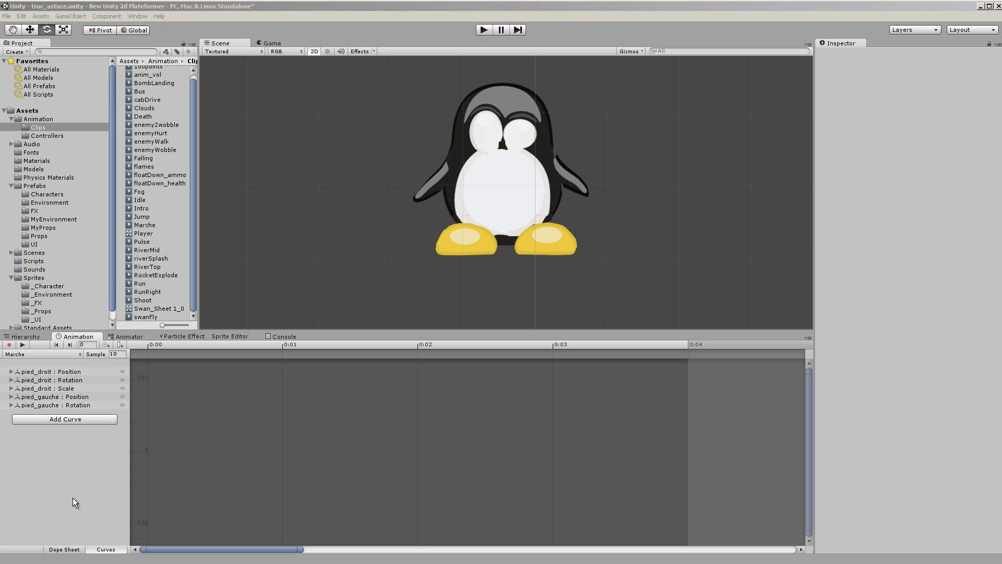
pyautogui.click(38, 354)
pyautogui.click(35, 375)
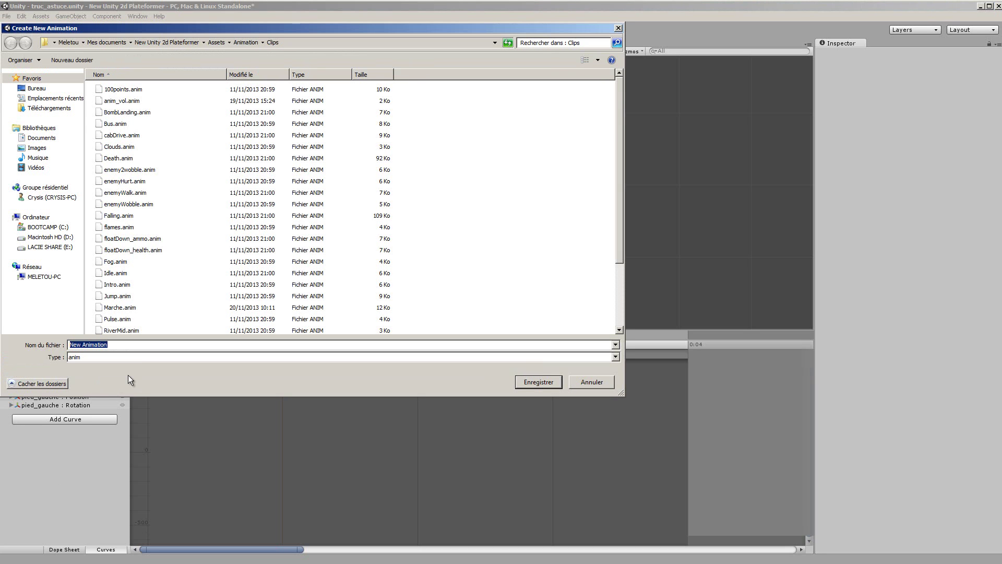
pyautogui.write('Pause')
pyautogui.press('Return')
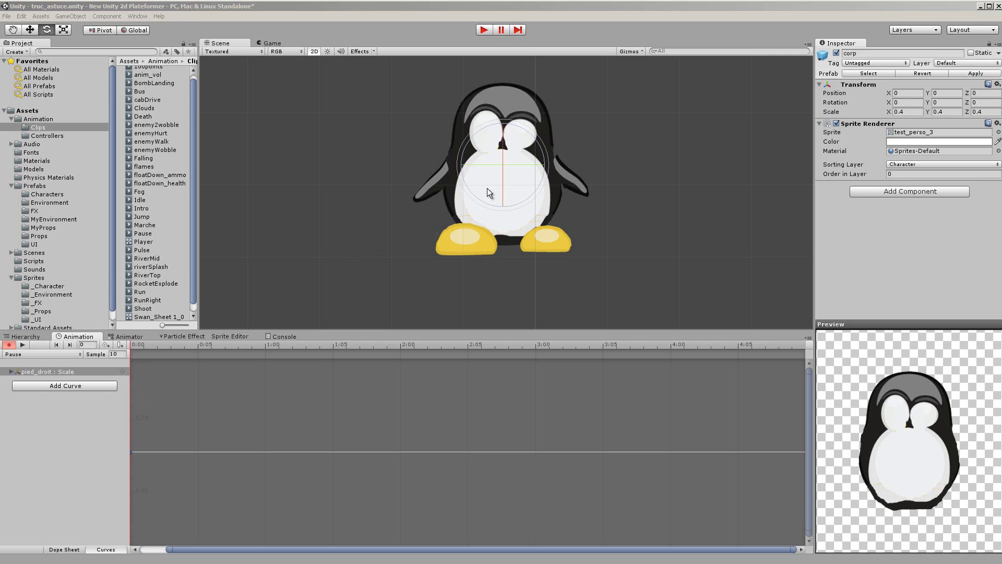
# Step: Record Z rotation keyframes for corp of about -2.1 at 0:00 and about 1.9 at 0:05, and preview the Pause animation
pyautogui.click(133, 343)
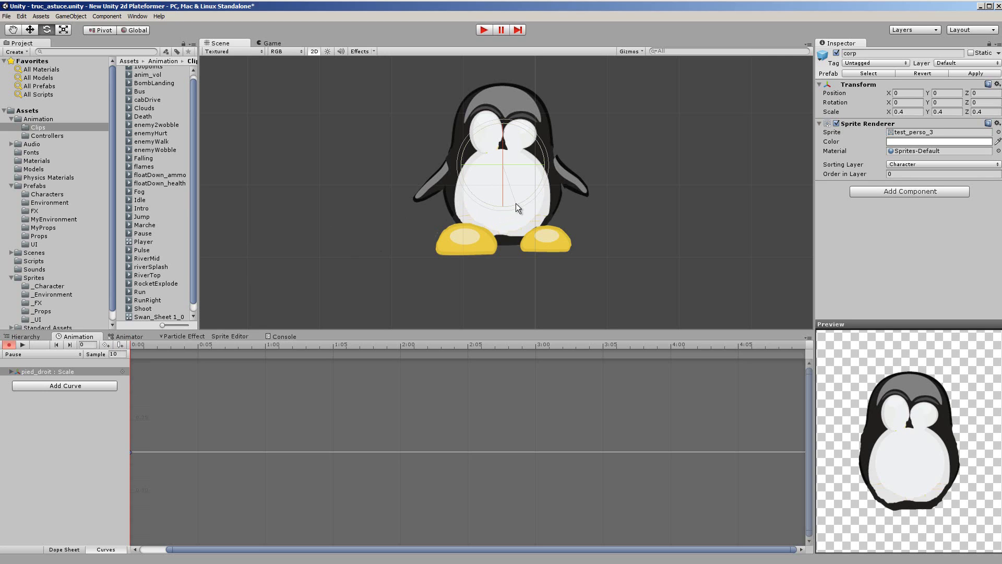
pyautogui.moveTo(516, 203); pyautogui.dragTo(513, 204)
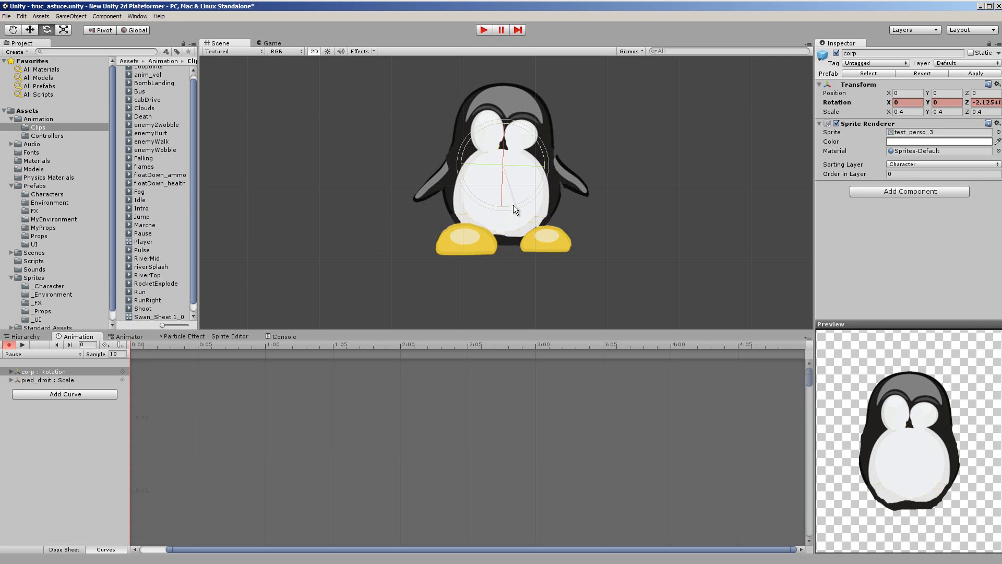
pyautogui.click(200, 346)
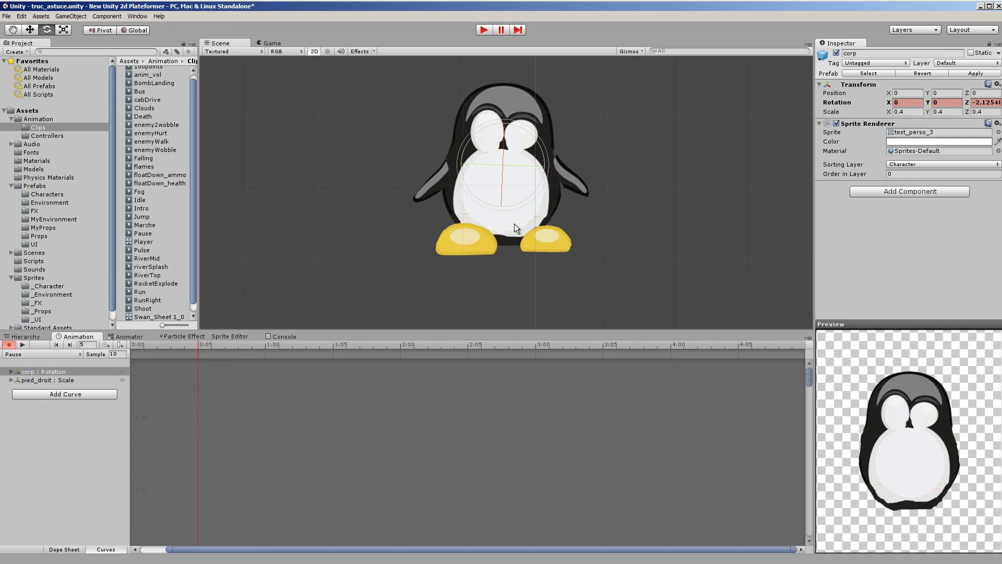
pyautogui.moveTo(523, 202); pyautogui.dragTo(526, 199)
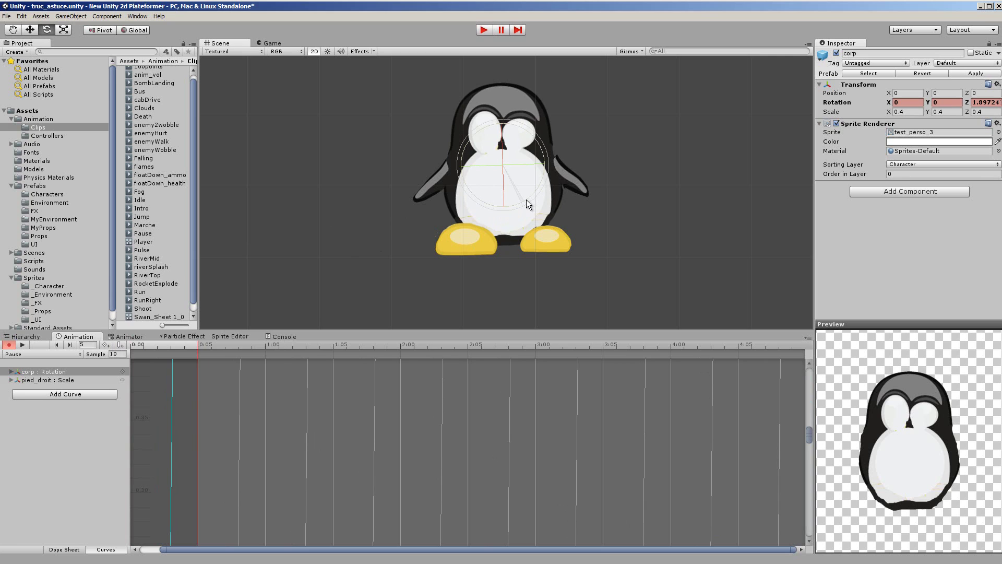
pyautogui.click(23, 344)
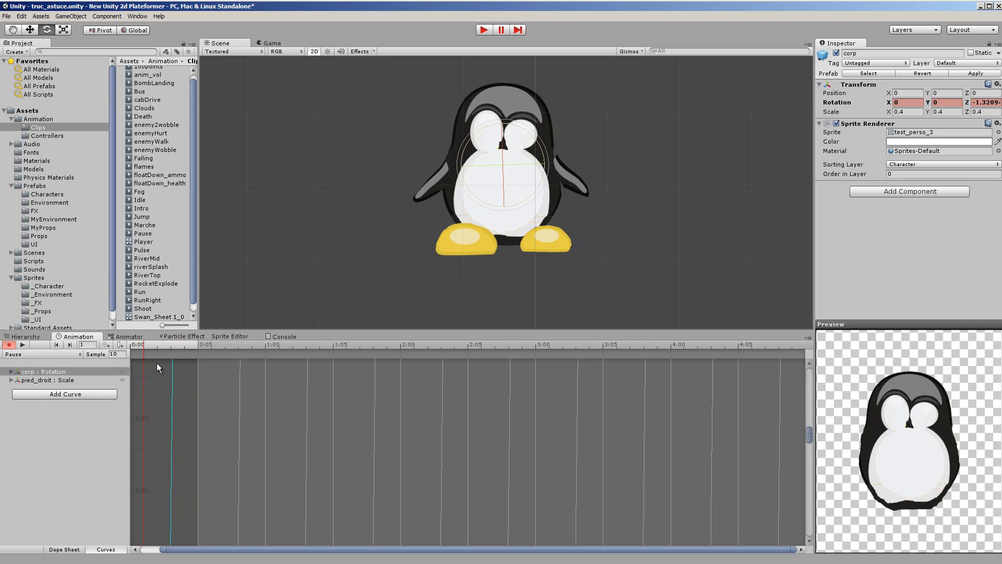
# Step: Record a position keyframe for corp at 0:00 of about X 0.012, Y 0.030
pyautogui.moveTo(142, 346); pyautogui.dragTo(132, 346)
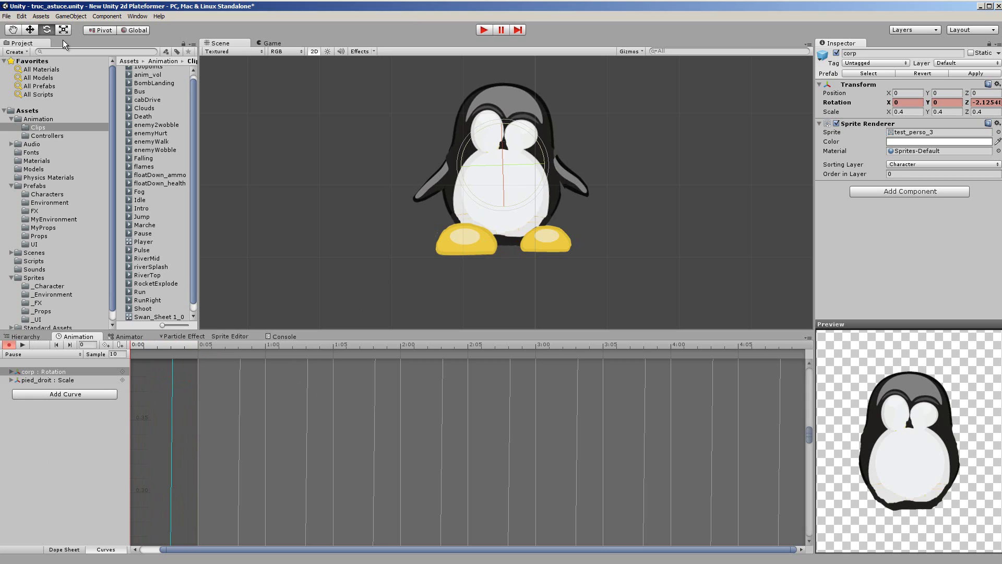
pyautogui.click(30, 30)
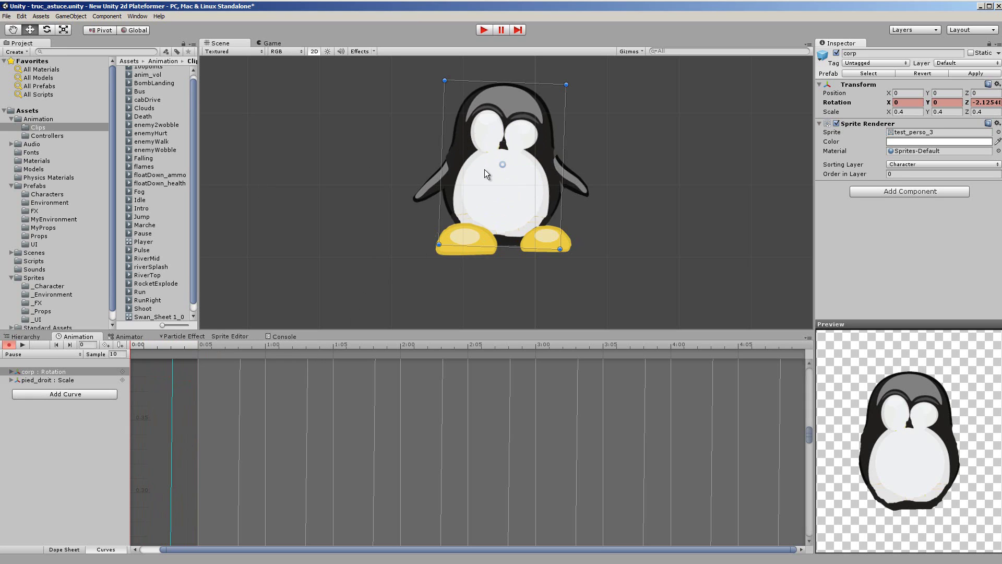
pyautogui.moveTo(500, 165); pyautogui.dragTo(502, 162)
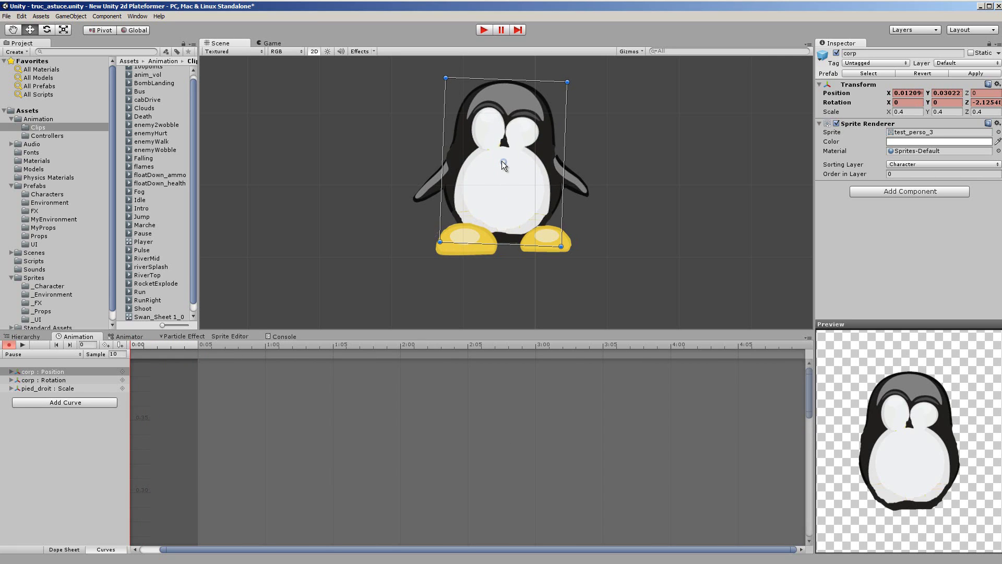
# Step: Record a position keyframe for corp at 0:05 of about X 0.006, Y 0.007, and preview the Pause animation
pyautogui.click(198, 344)
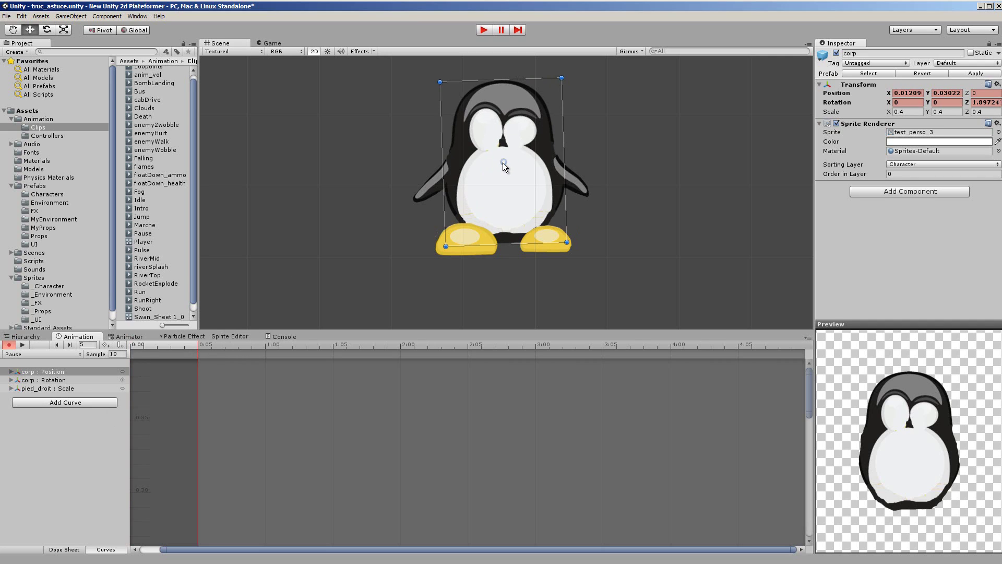
pyautogui.moveTo(503, 162); pyautogui.dragTo(502, 164)
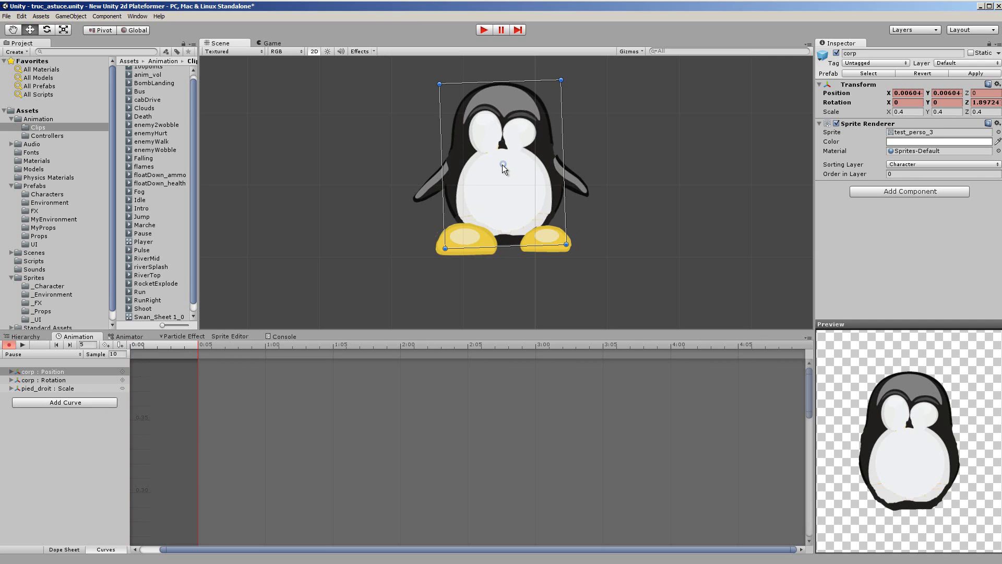
pyautogui.click(23, 345)
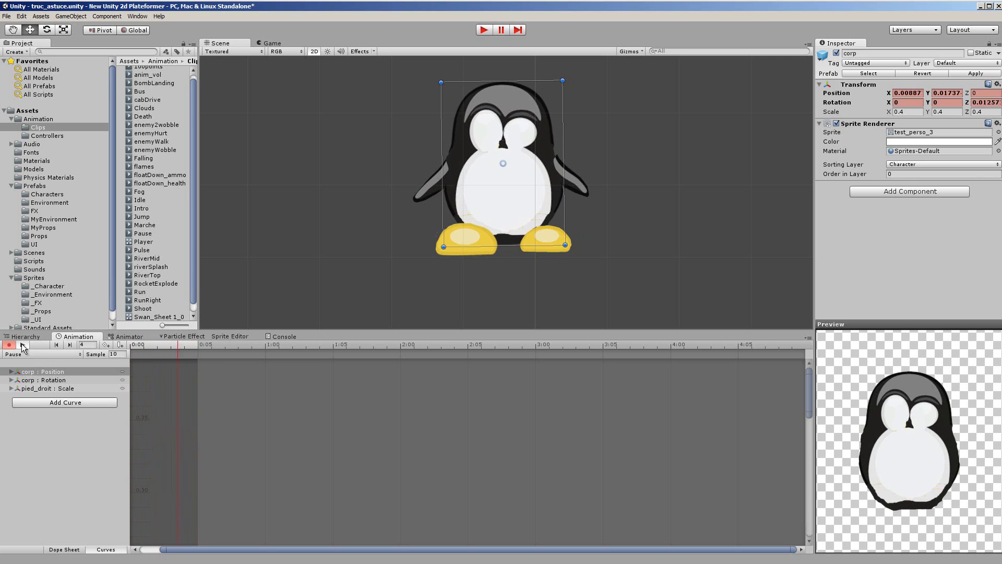
pyautogui.click(23, 345)
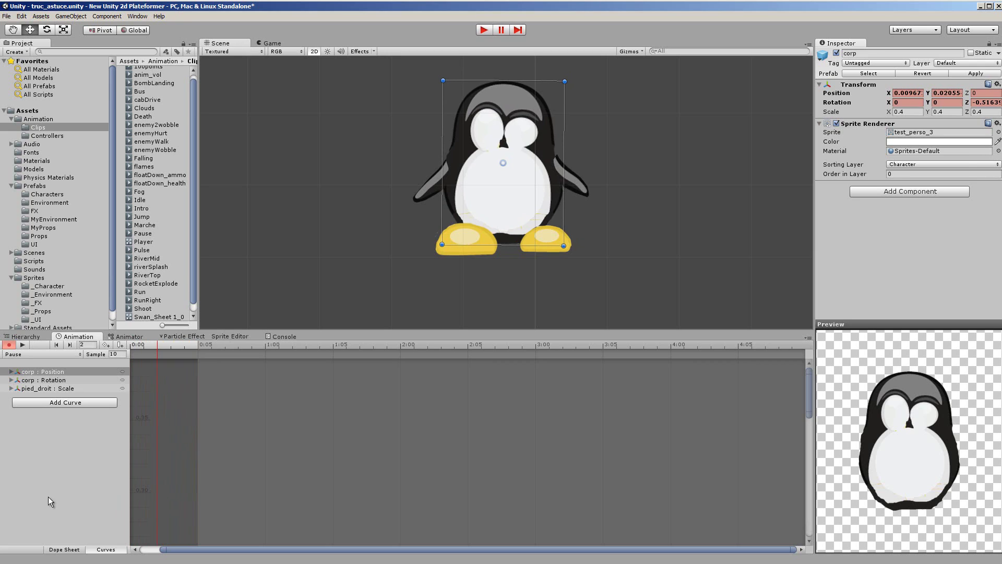
# Step: Record position and rotation keyframes for bras_gauche and Bras_droite in the Pause clip, starting from 0:00, and preview the animation
pyautogui.click(433, 189)
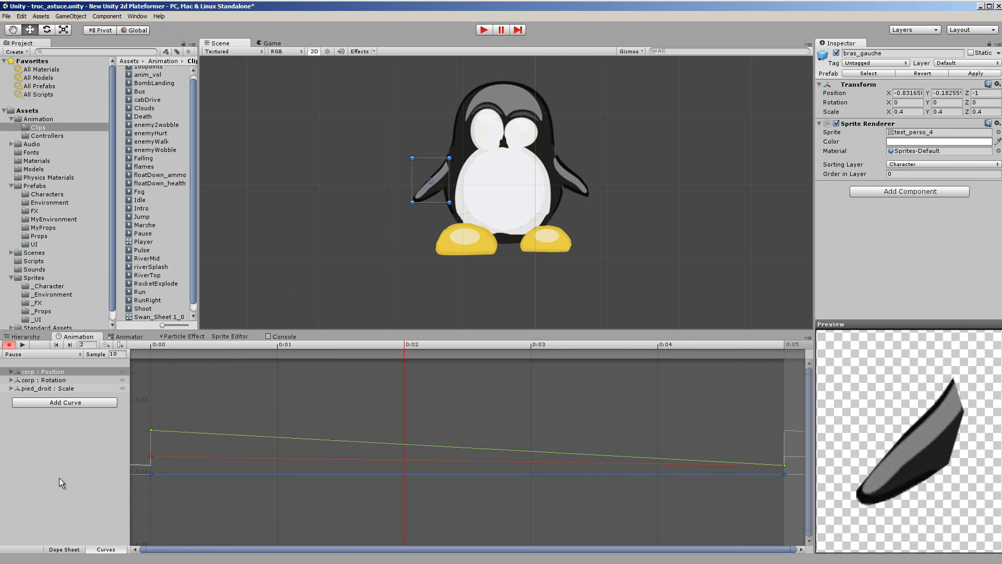
pyautogui.click(152, 343)
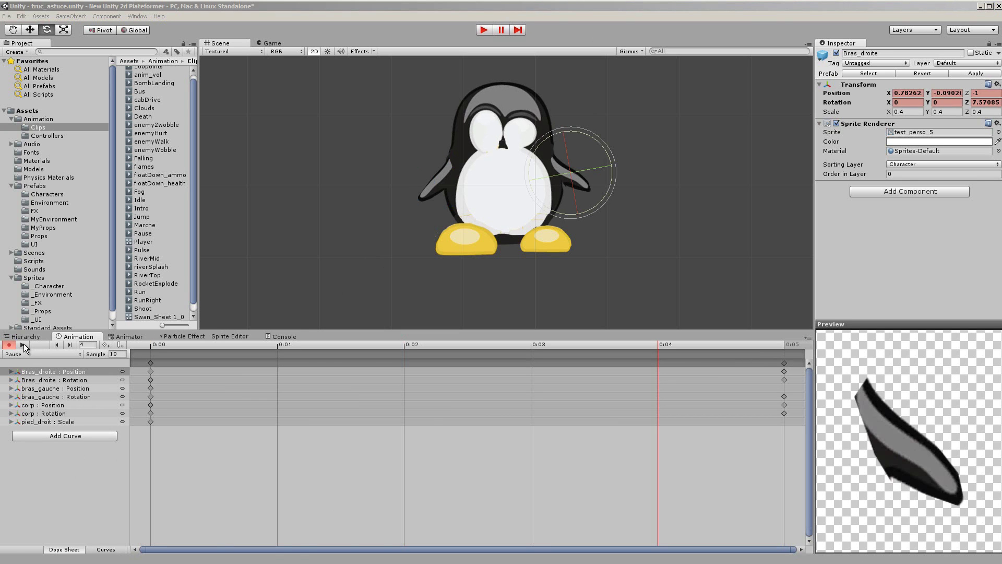
pyautogui.click(23, 345)
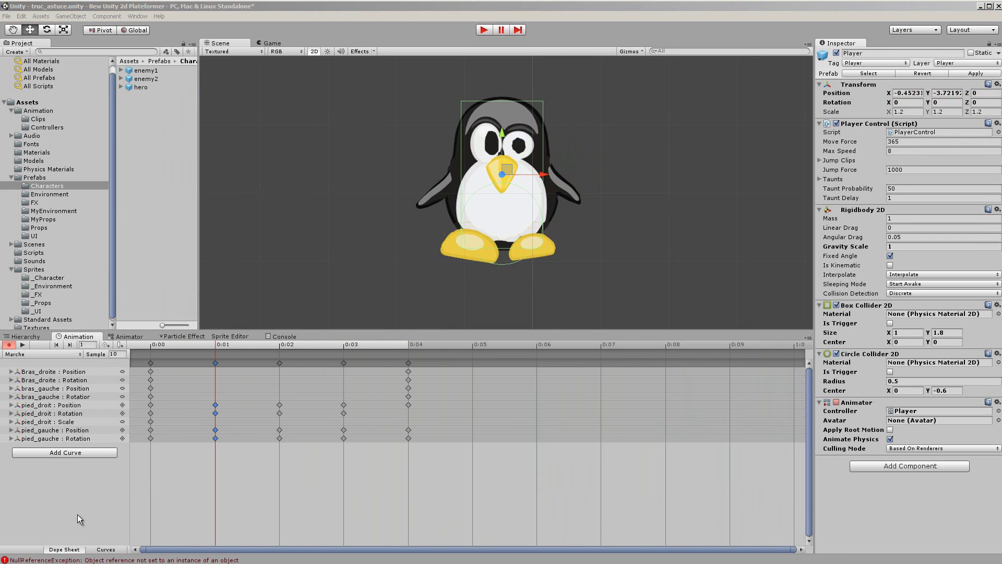
# Step: Check the options available for the 0:01 keyframes in the Marche clip and preview the walking animation
pyautogui.rightClick(215, 363)
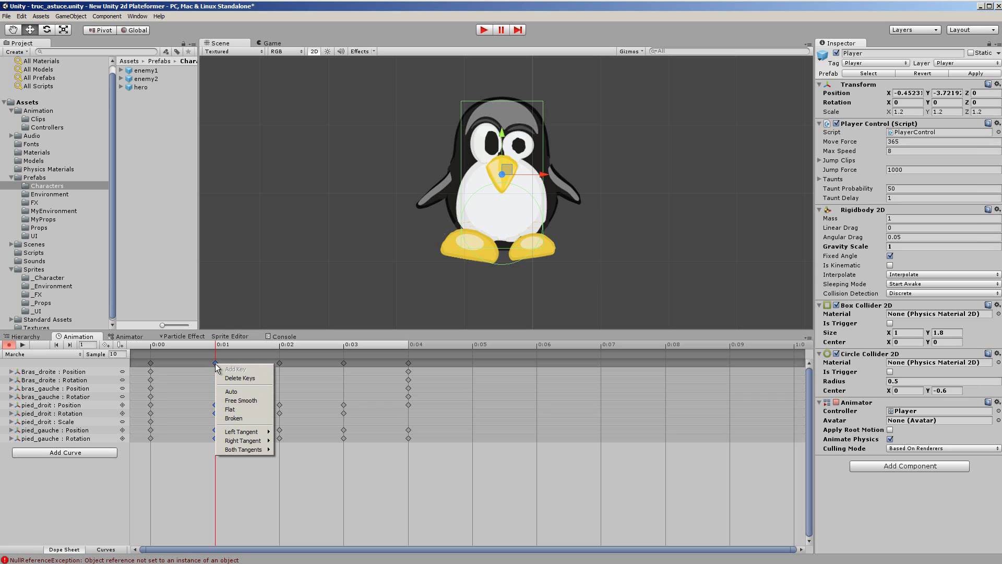
pyautogui.click(89, 510)
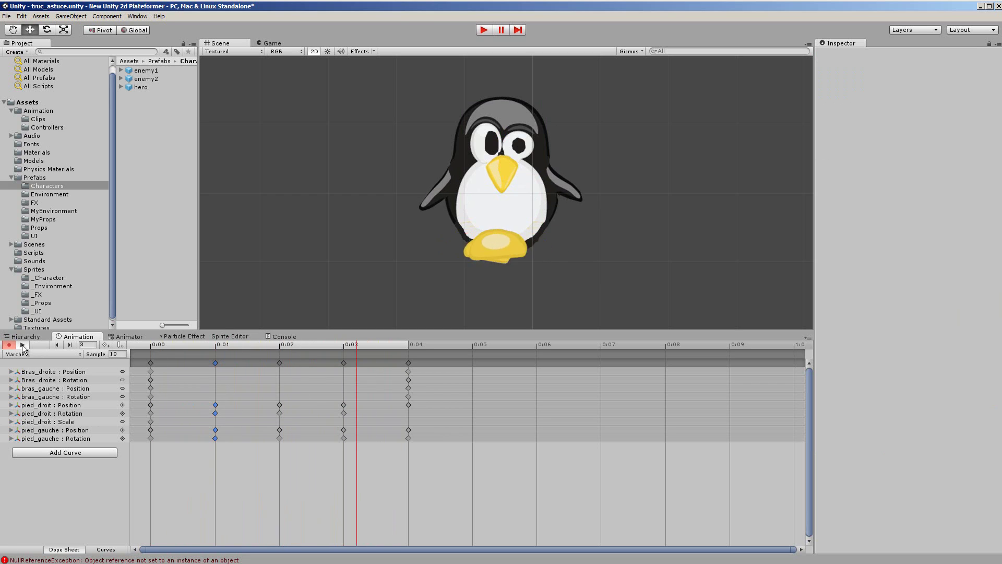
pyautogui.click(22, 345)
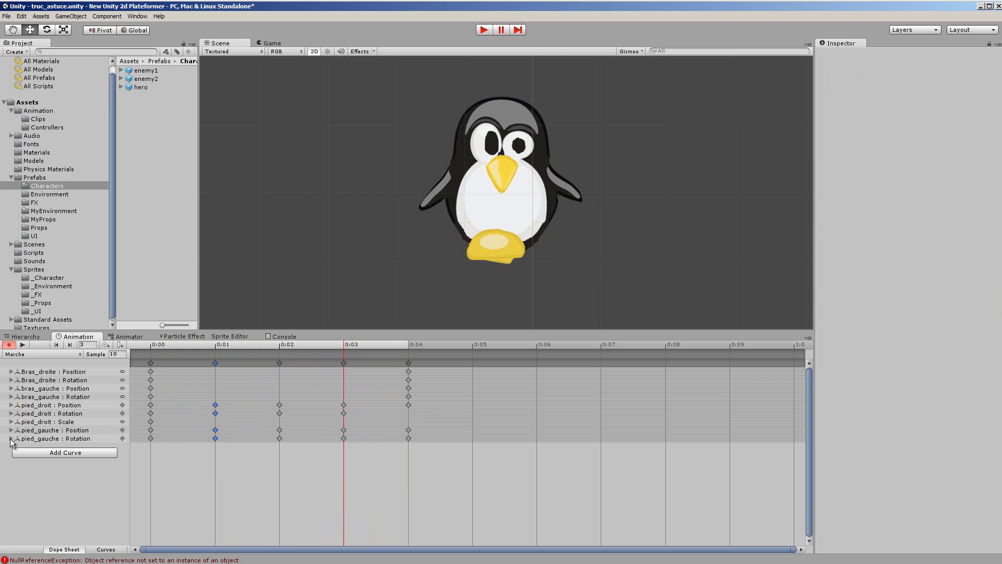
# Step: Examine the keyed position and rotation properties of pied_gauche and Bras_droite in the Marche clip
pyautogui.click(11, 430)
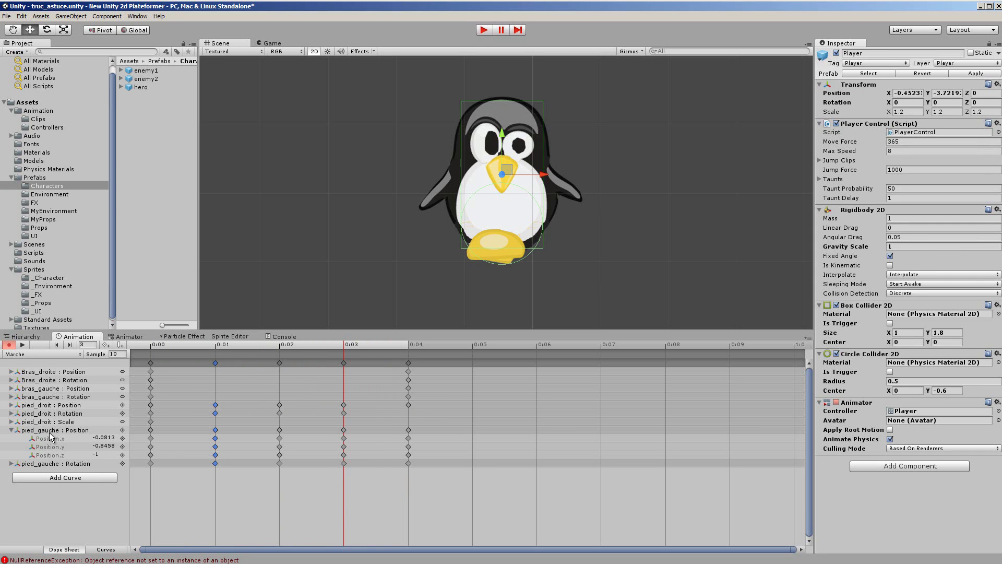
pyautogui.click(56, 431)
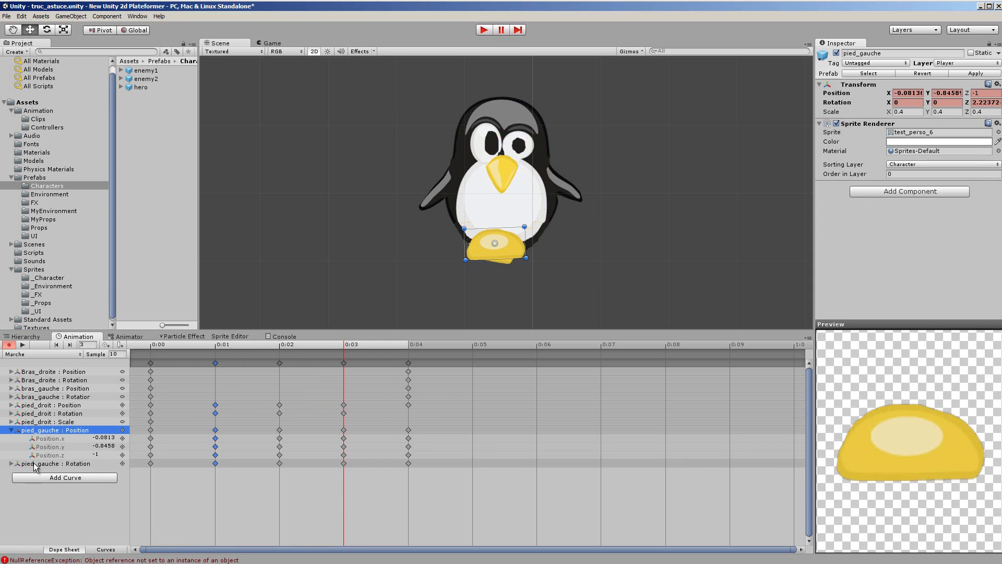
pyautogui.click(35, 464)
pyautogui.click(11, 463)
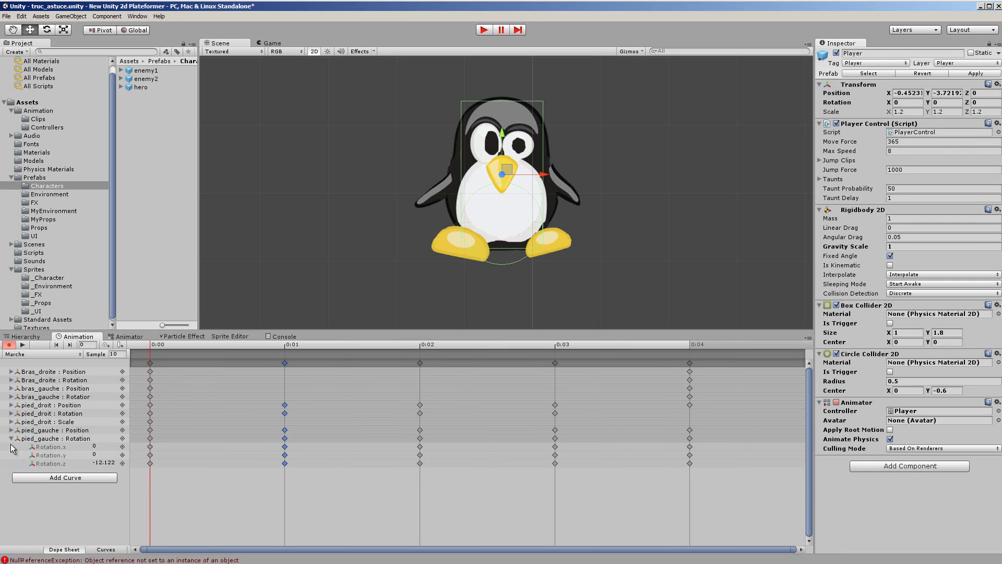
pyautogui.click(11, 438)
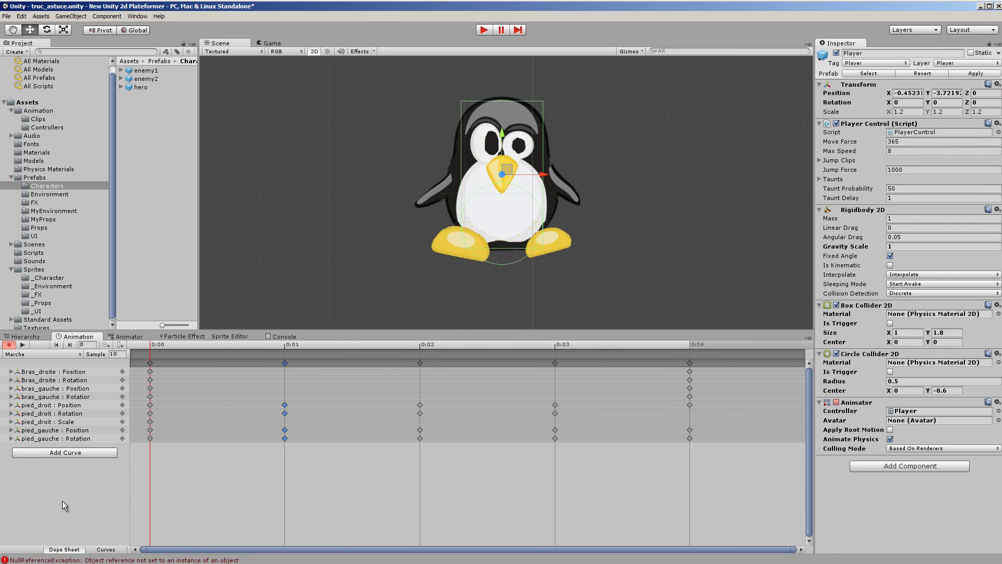
pyautogui.click(47, 380)
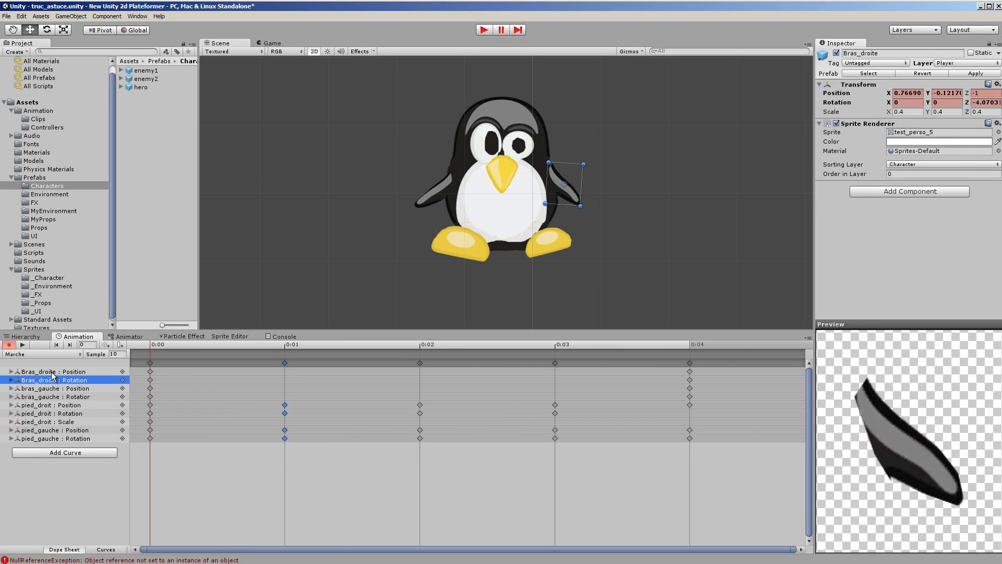
pyautogui.click(53, 372)
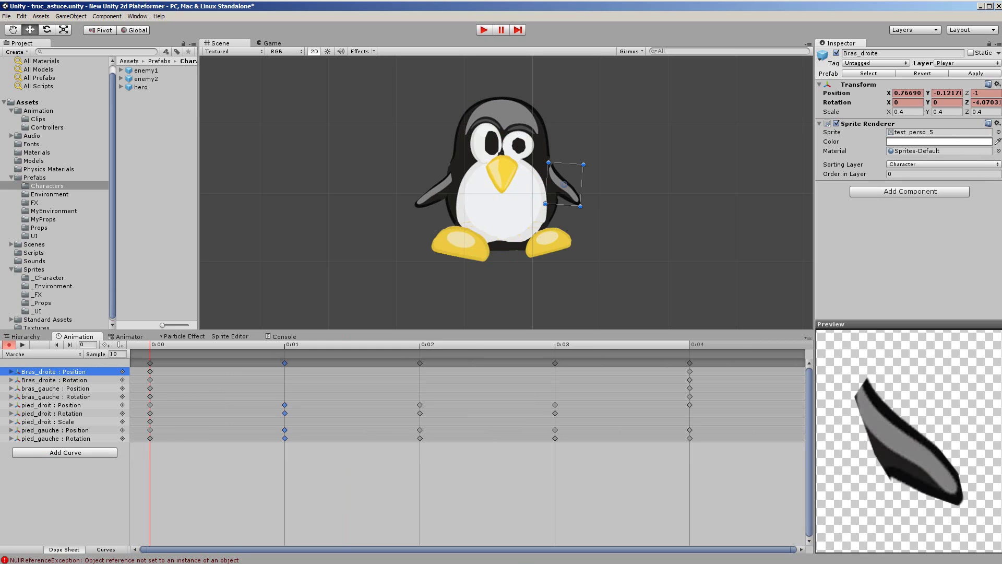
pyautogui.click(74, 501)
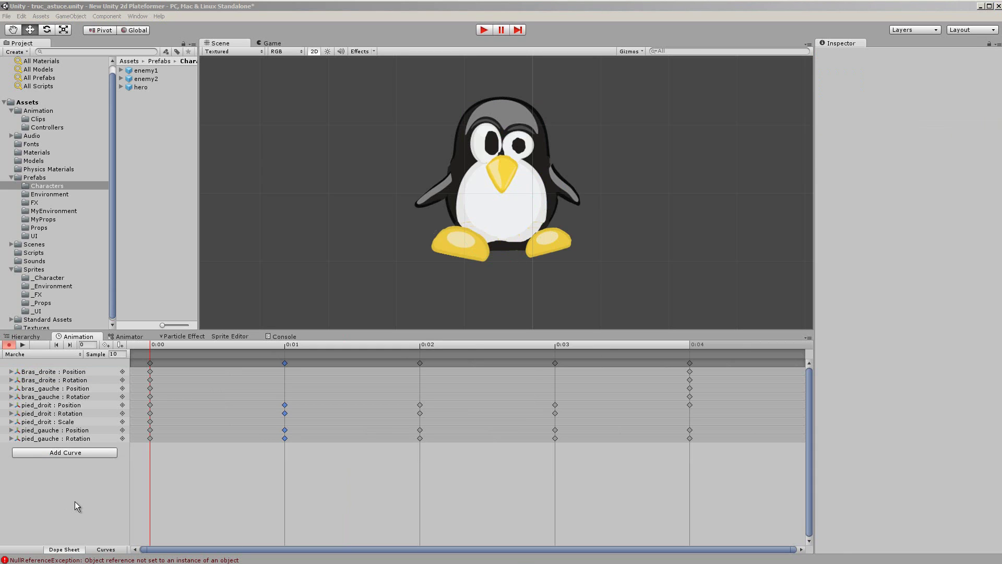
# Step: Preview the Player's Pause and Saut animation clips
pyautogui.click(43, 354)
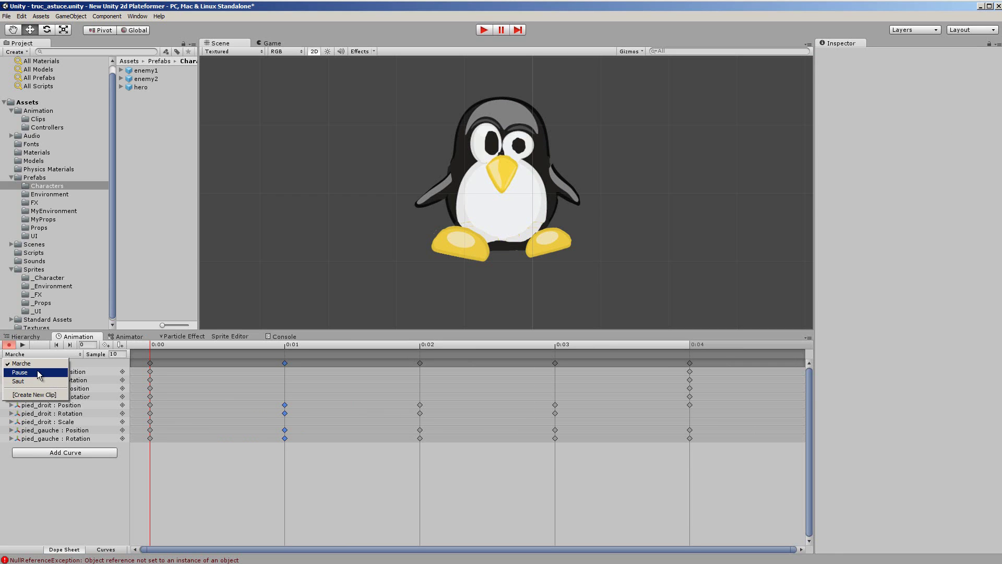
pyautogui.click(37, 370)
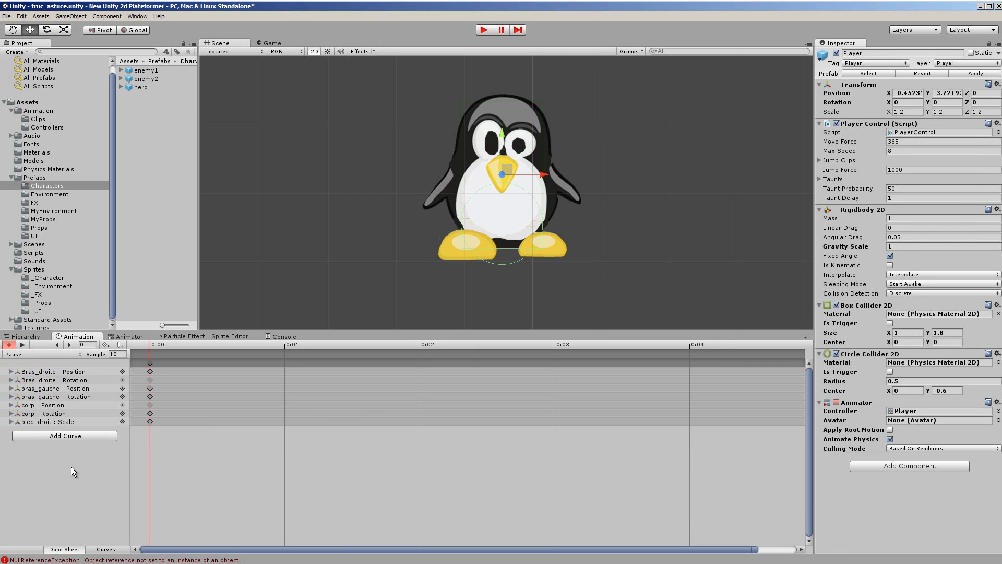
pyautogui.click(23, 345)
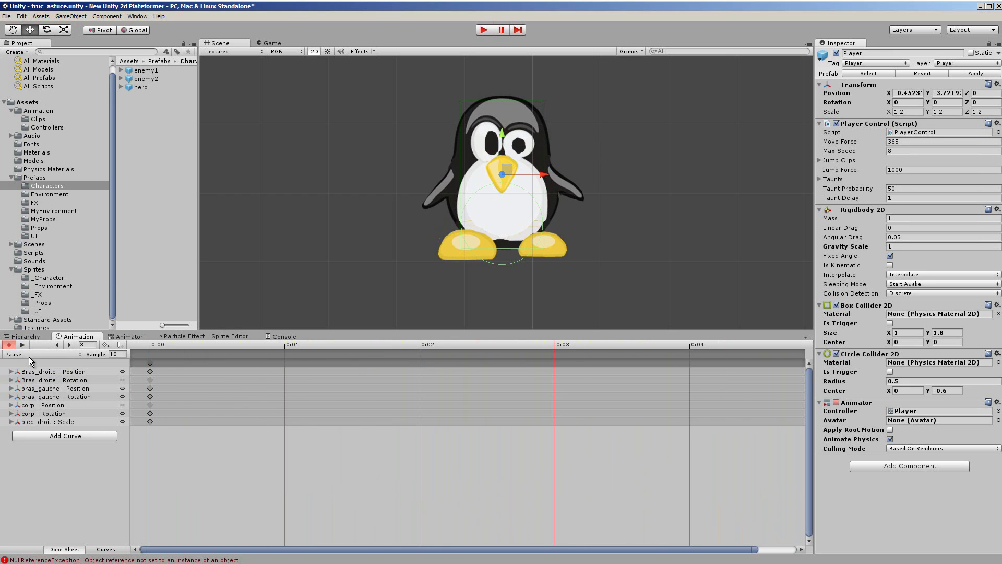
pyautogui.click(29, 355)
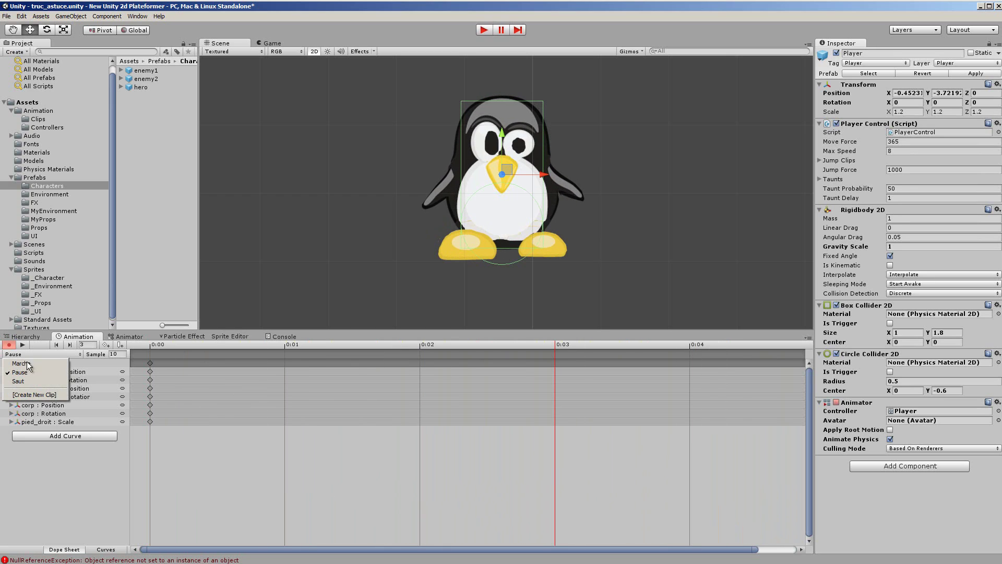
pyautogui.click(25, 381)
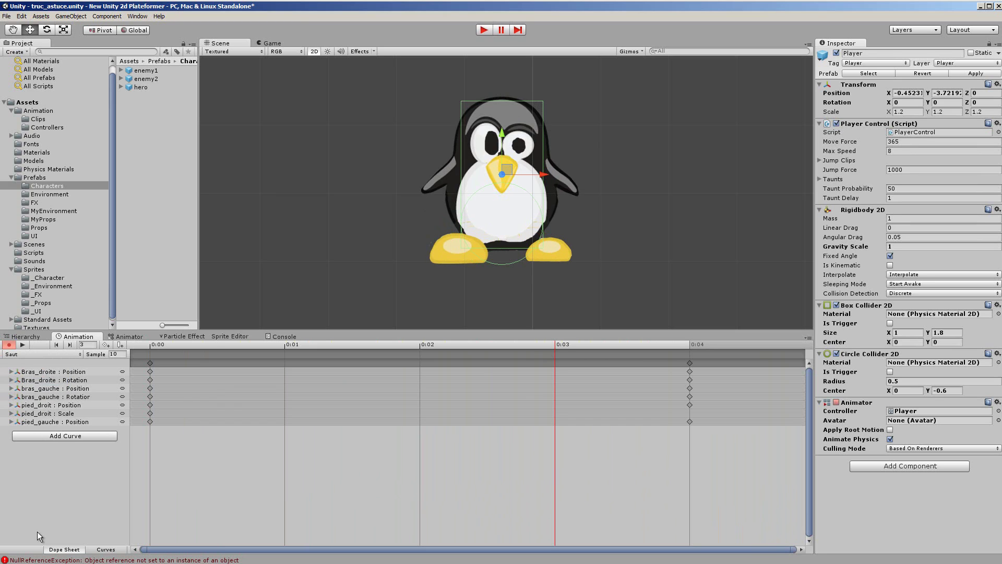
pyautogui.click(21, 346)
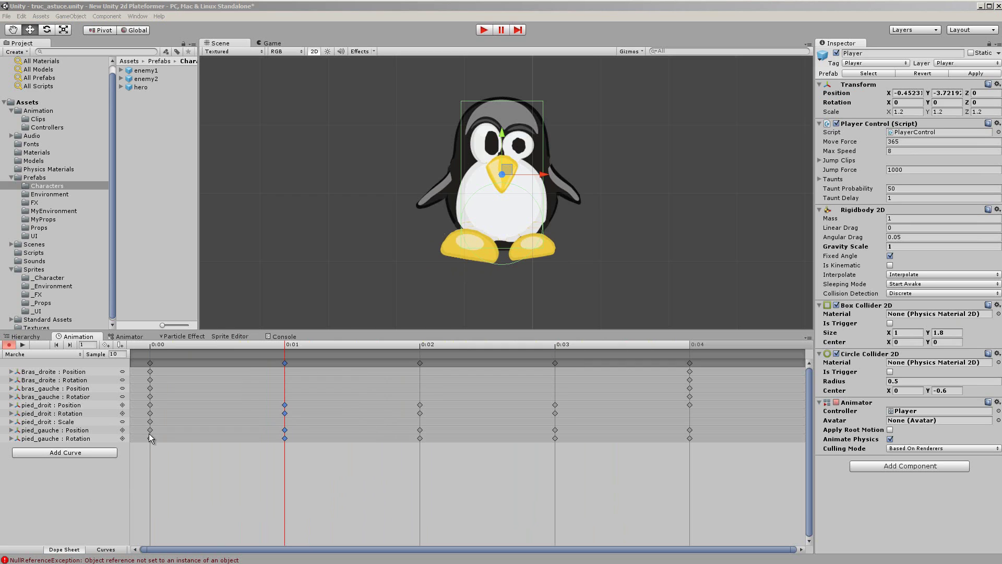
# Step: Open the Player's Animator state graph and inspect the Pause state
pyautogui.click(128, 337)
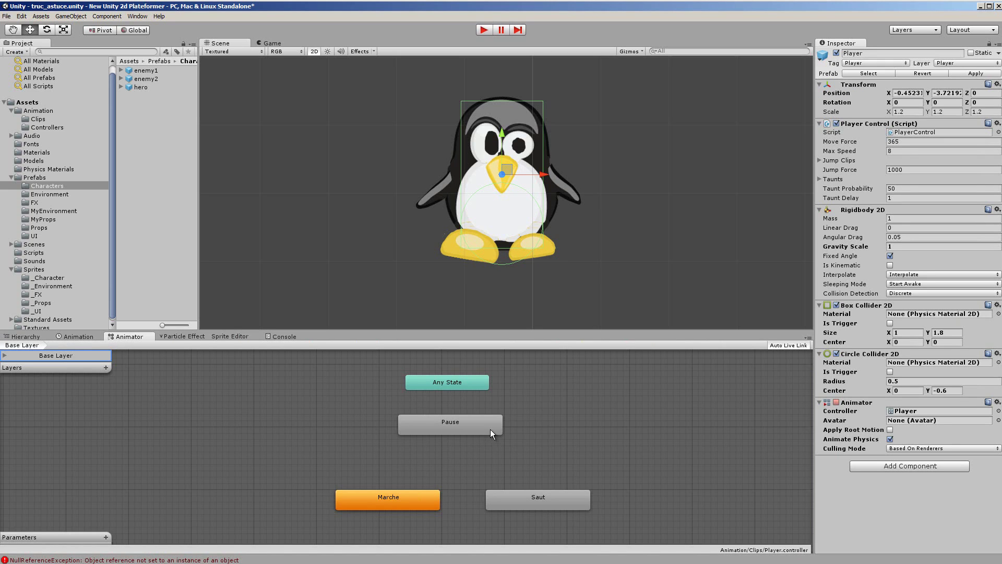
pyautogui.click(474, 428)
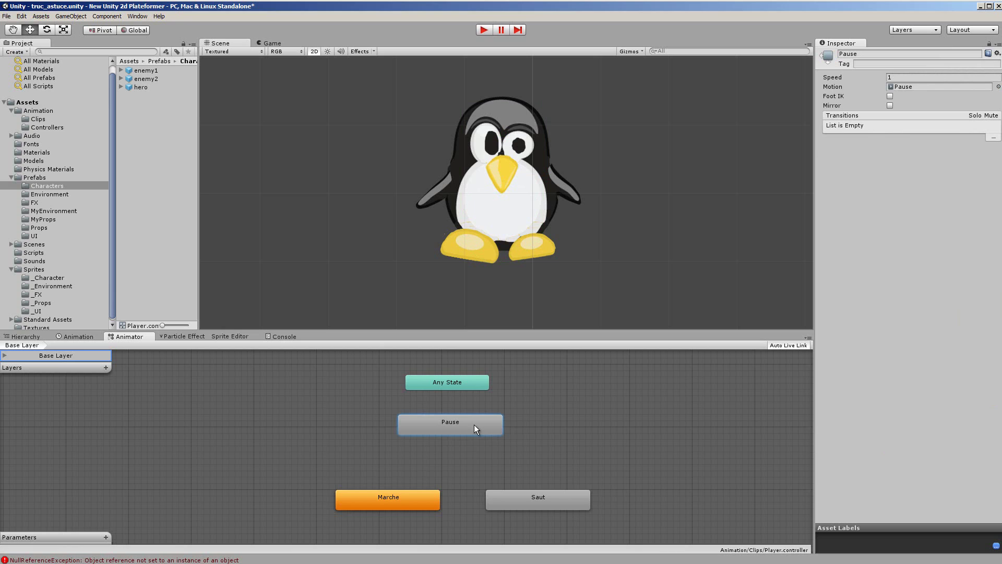
# Step: Create an empty state in the Base Layer and compare its motion setting with that of the Pause state
pyautogui.rightClick(584, 372)
pyautogui.moveTo(612, 381)
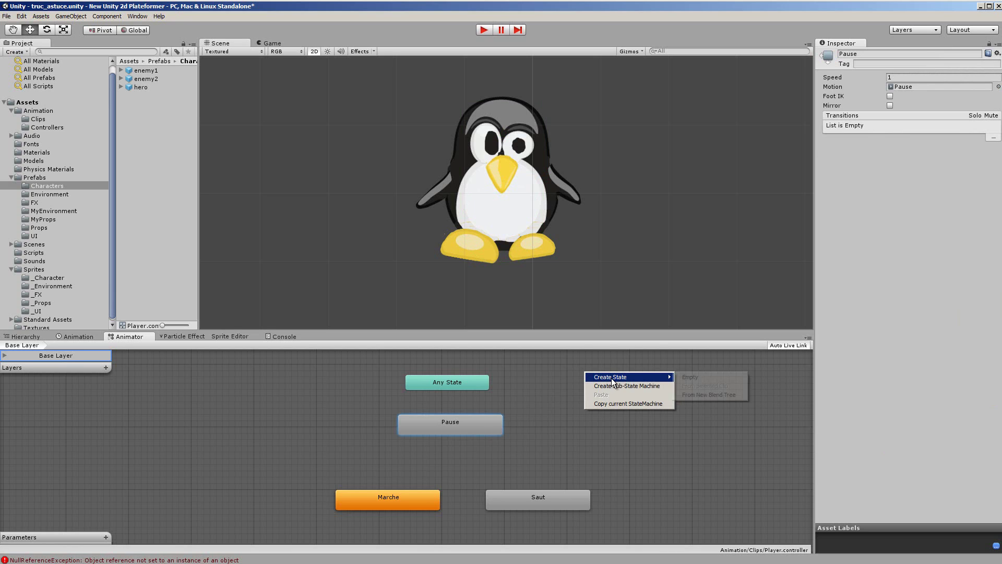
pyautogui.click(690, 377)
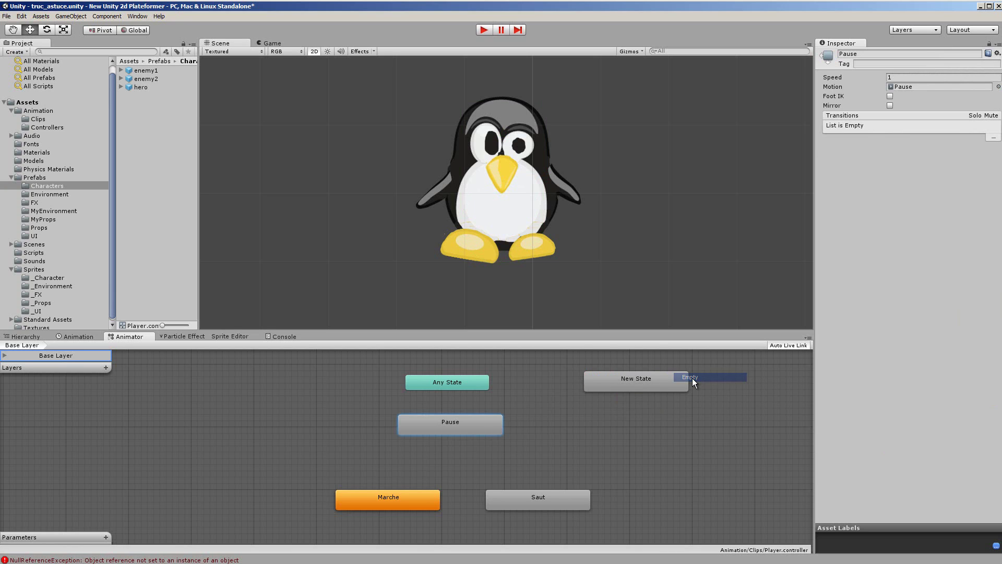
pyautogui.click(641, 387)
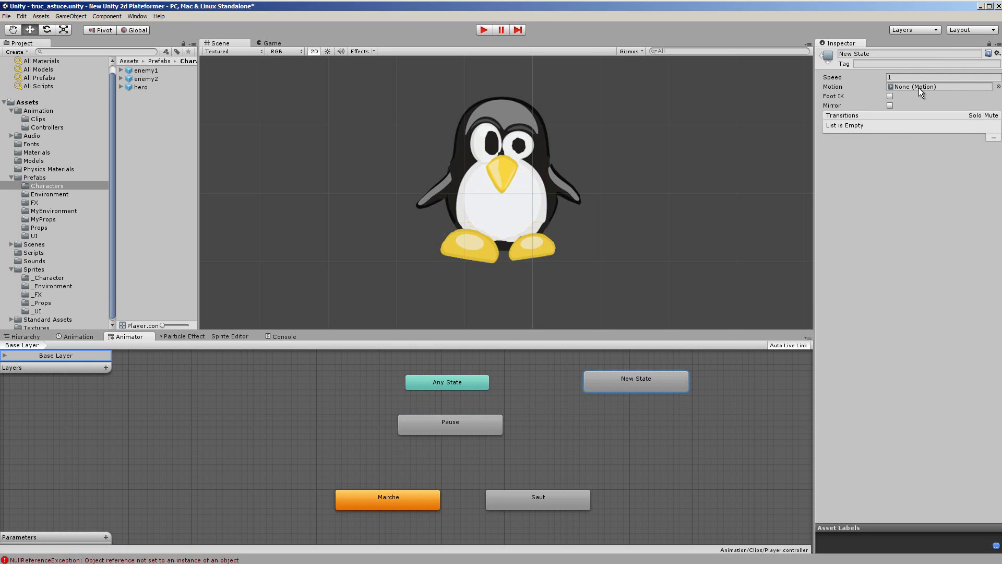
pyautogui.click(461, 426)
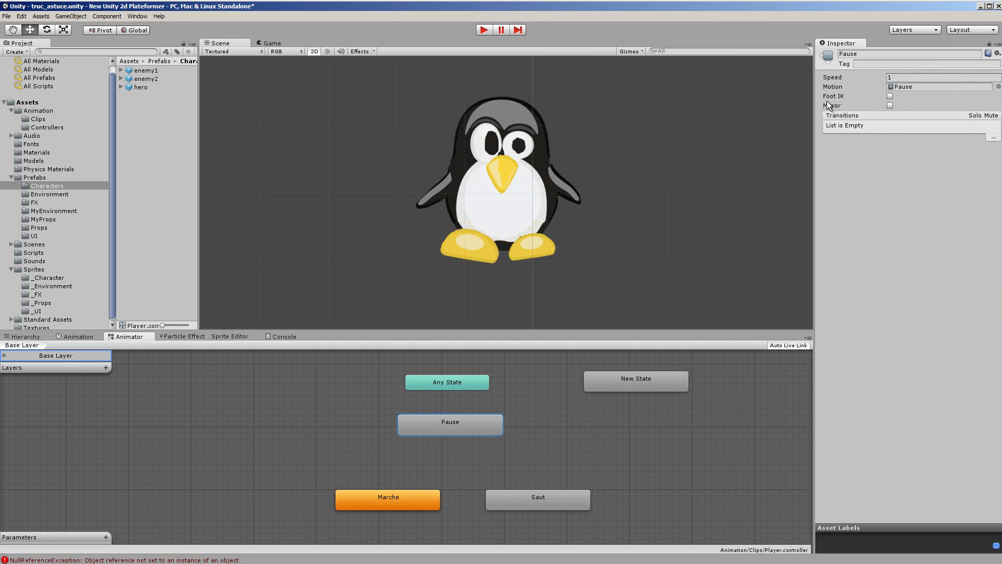
# Step: Delete the empty New State from the Base Layer
pyautogui.click(627, 379)
pyautogui.press('Delete')
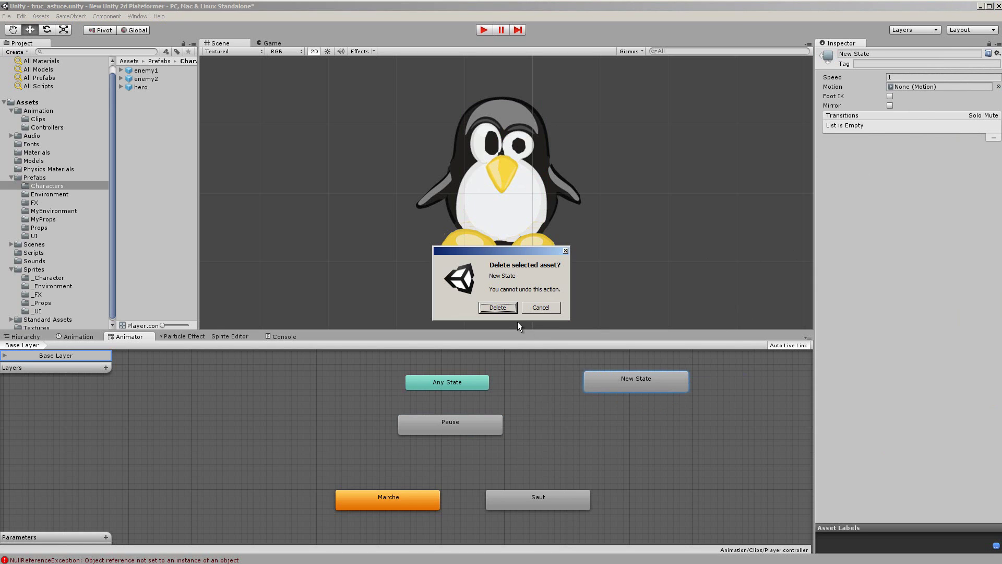
pyautogui.click(497, 309)
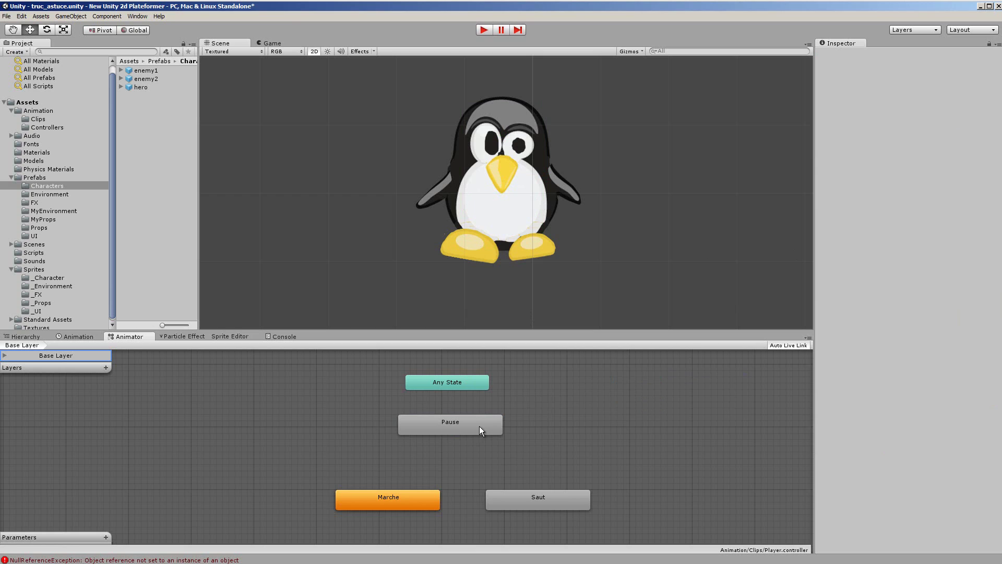
# Step: Inspect the motion and transition settings of the Marche, Saut and Pause states
pyautogui.click(393, 501)
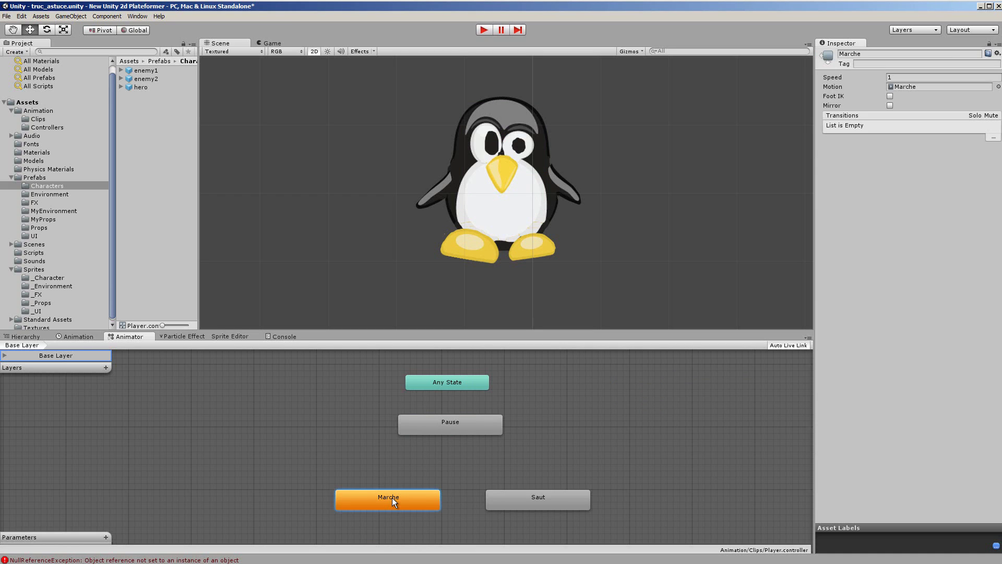
pyautogui.click(523, 501)
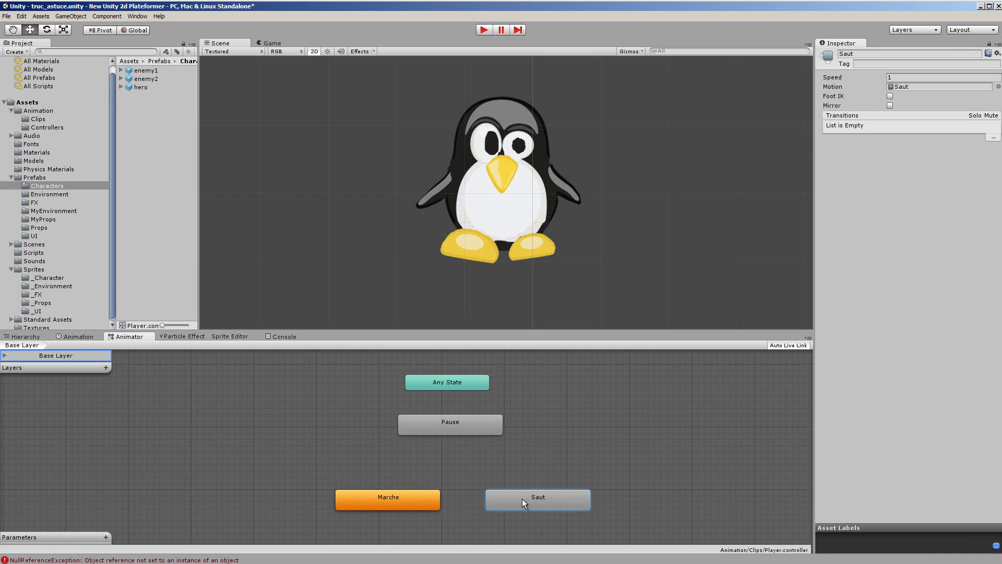
pyautogui.click(390, 503)
pyautogui.click(452, 423)
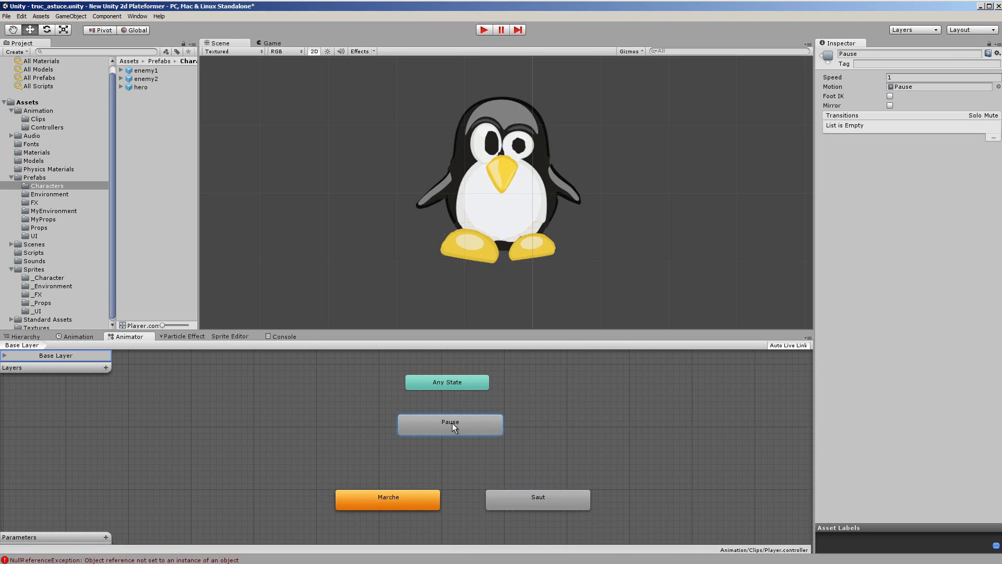
pyautogui.click(388, 499)
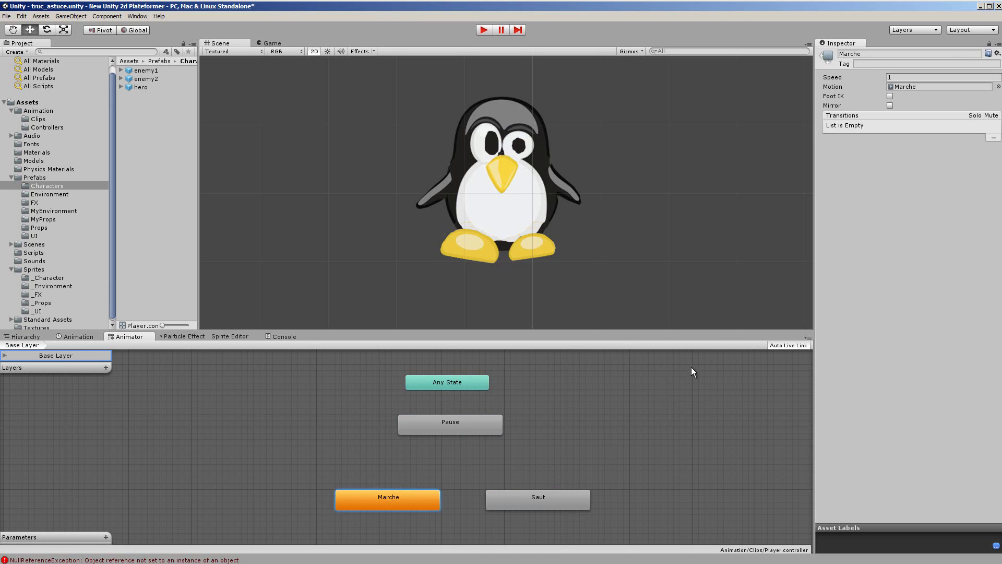
# Step: Create a transition from the Pause state to the Marche state
pyautogui.click(793, 475)
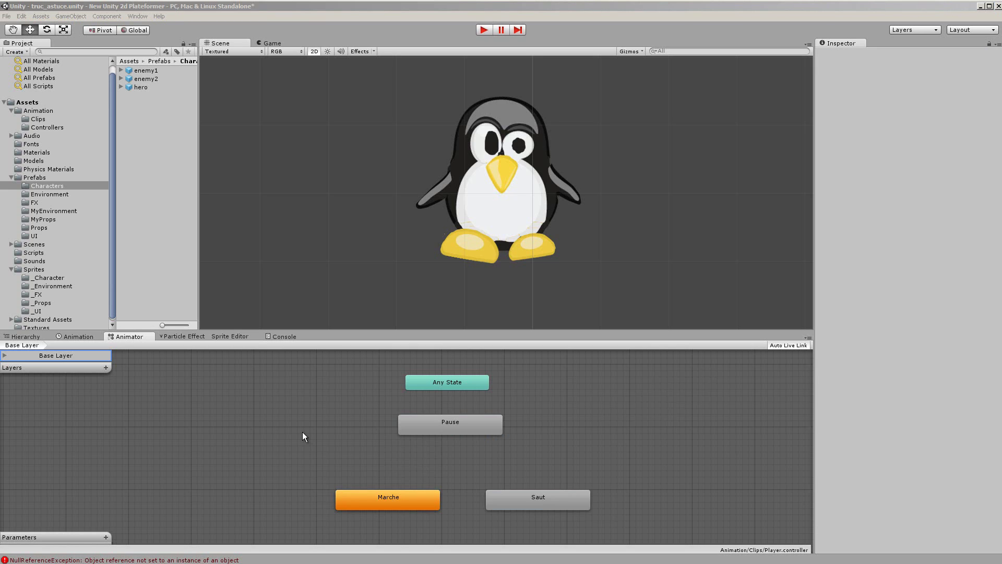
pyautogui.click(459, 424)
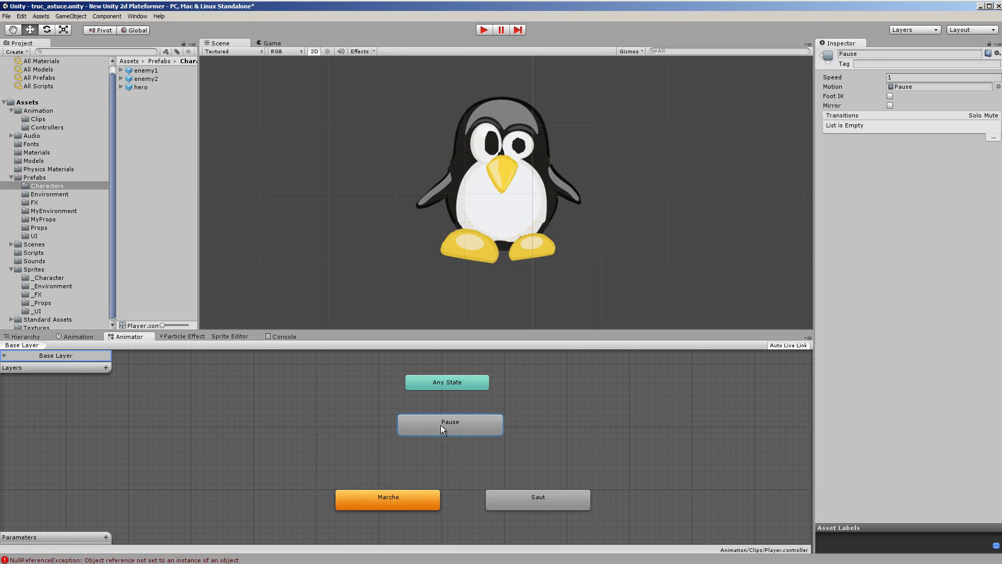
pyautogui.rightClick(440, 425)
pyautogui.click(462, 429)
pyautogui.click(396, 497)
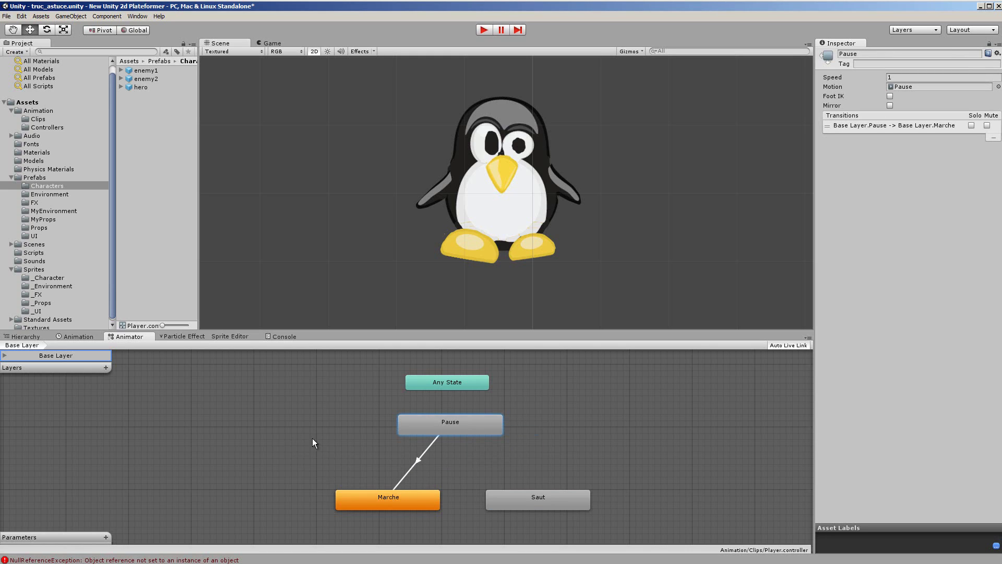
# Step: Select the Pause-to-Marche transition and play its preview with the penguin seen from the front
pyautogui.click(419, 459)
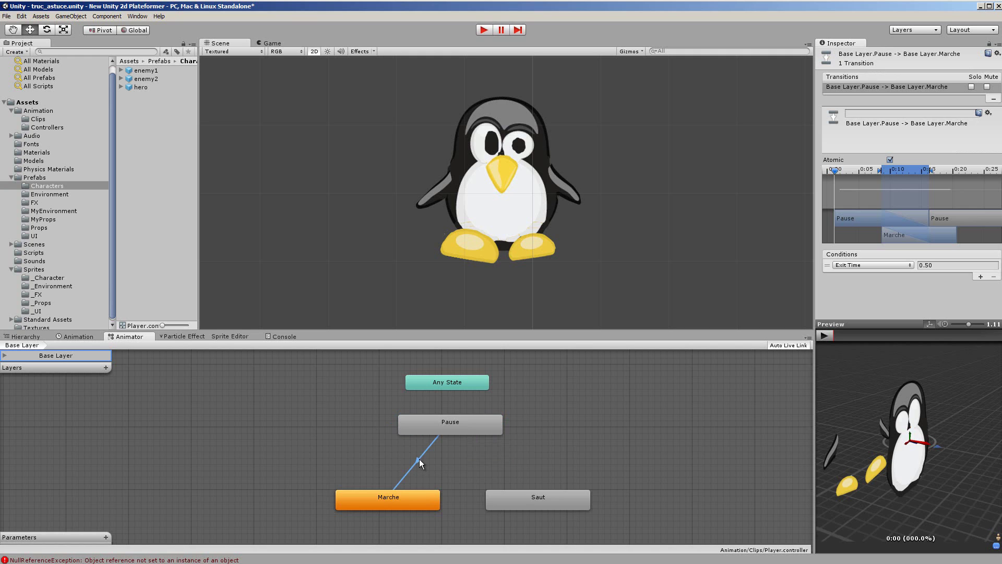
pyautogui.moveTo(881, 478); pyautogui.dragTo(962, 455)
pyautogui.click(825, 338)
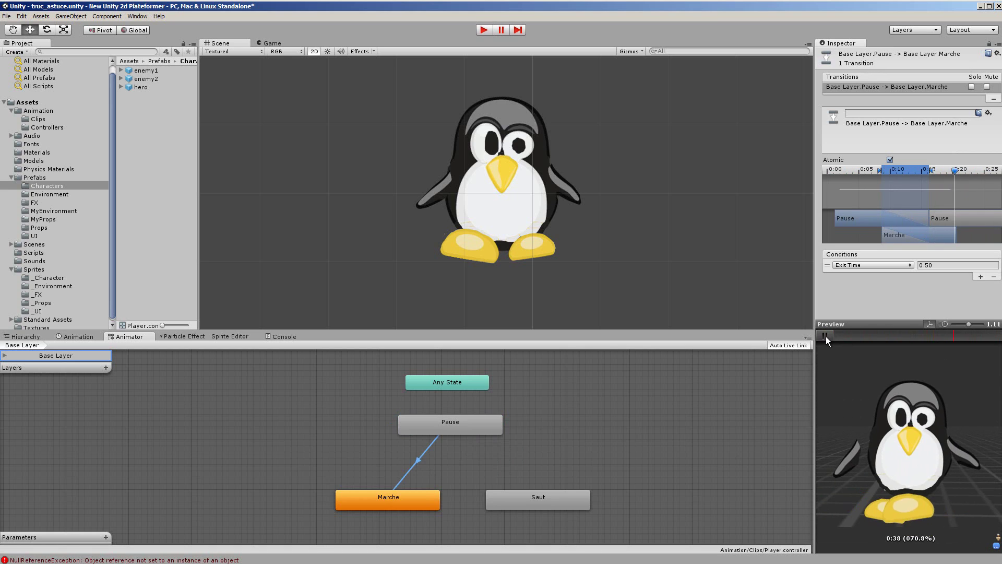
pyautogui.click(825, 336)
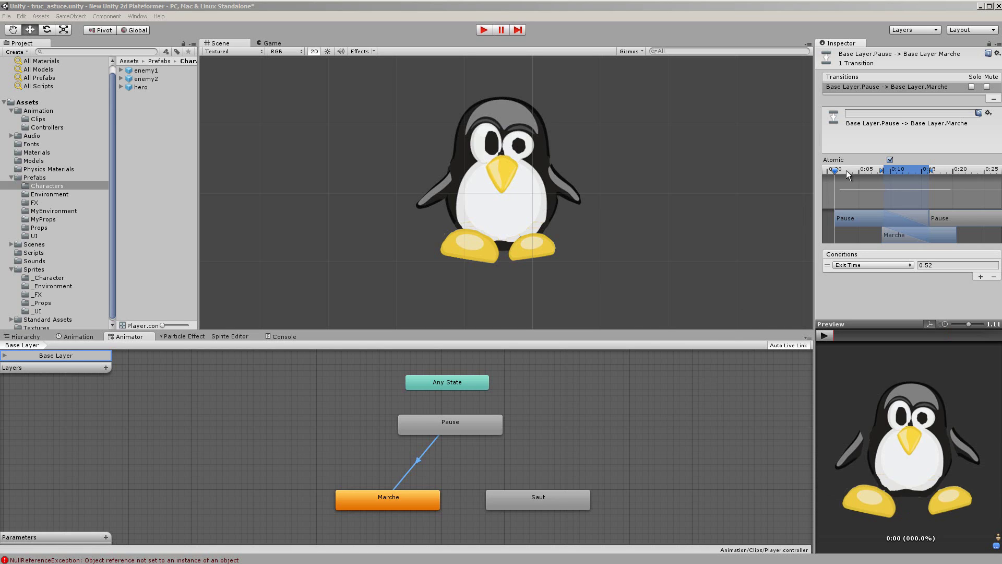
# Step: Turn off Atomic for the Pause-to-Marche transition and narrow its blend range to the end of Pause, at an exit time of about 0.97
pyautogui.click(890, 160)
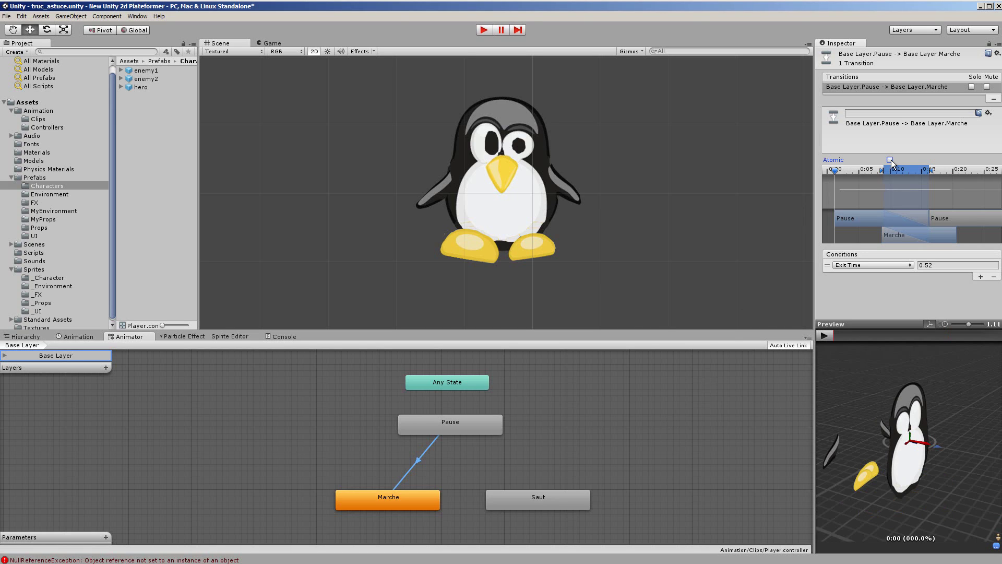
pyautogui.moveTo(875, 471); pyautogui.dragTo(966, 475)
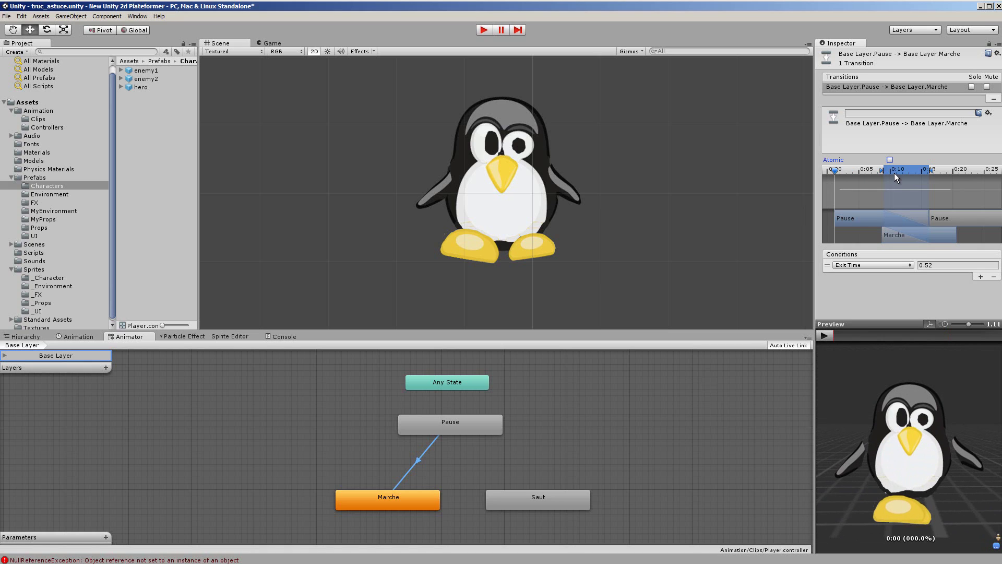
pyautogui.moveTo(932, 169); pyautogui.dragTo(926, 169)
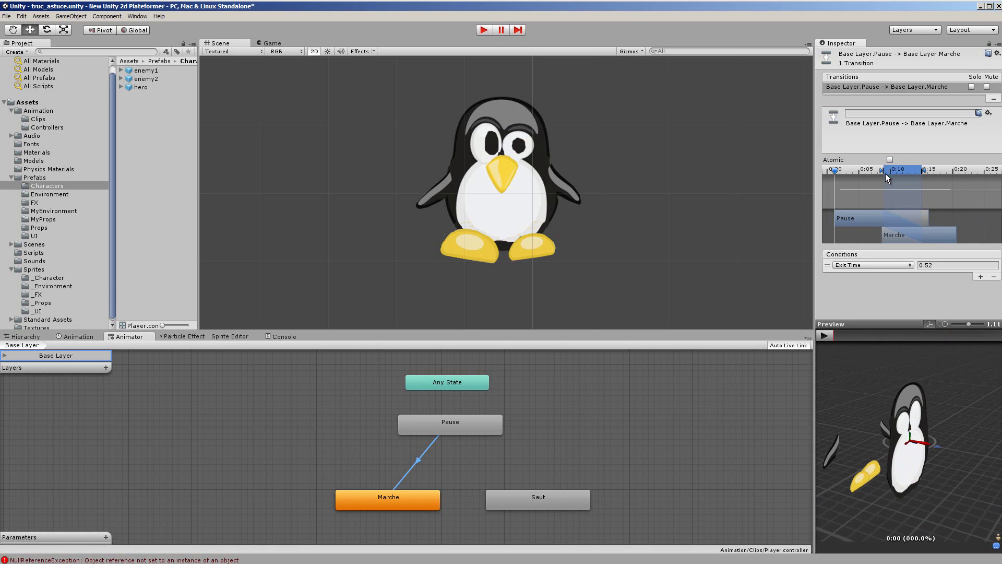
pyautogui.moveTo(886, 171); pyautogui.dragTo(920, 173)
pyautogui.moveTo(923, 171); pyautogui.dragTo(924, 171)
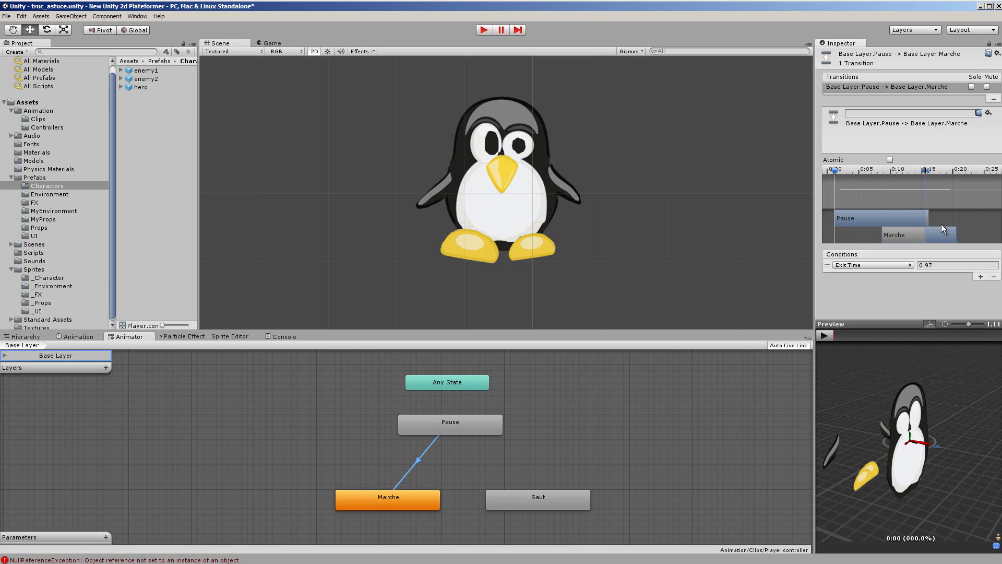
# Step: Align the start of Marche with the end of Pause at an exit time of about 1.01, and preview the transition
pyautogui.moveTo(874, 444); pyautogui.dragTo(1000, 428)
pyautogui.click(824, 336)
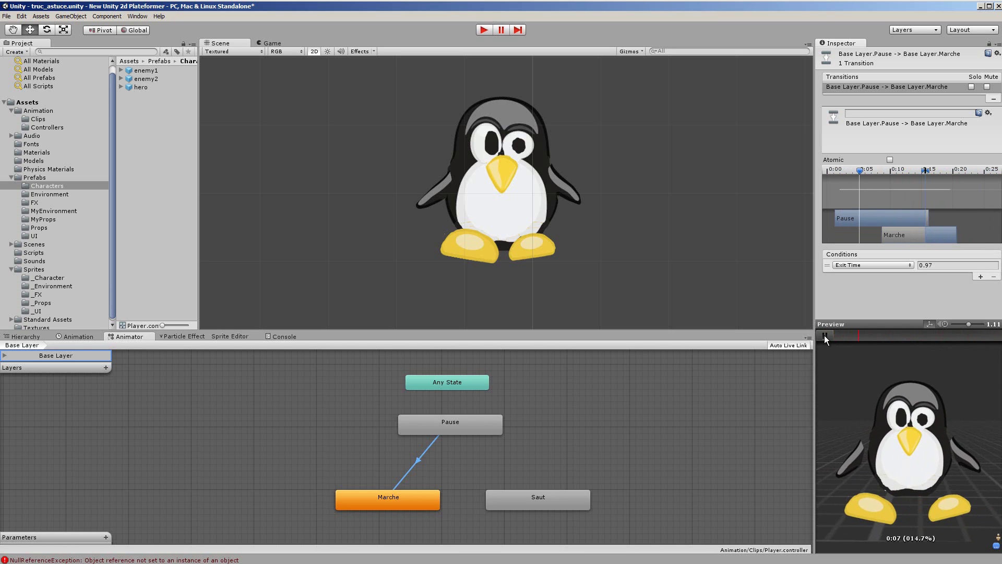
pyautogui.click(824, 335)
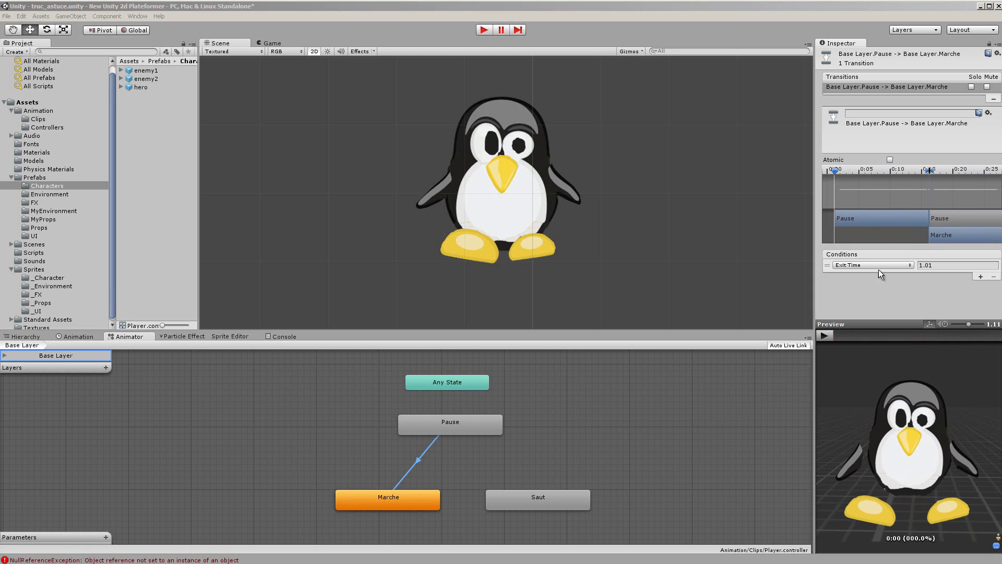
pyautogui.moveTo(967, 235)
pyautogui.mouseDown()
pyautogui.moveTo(938, 234)
pyautogui.moveTo(965, 238)
pyautogui.mouseUp()
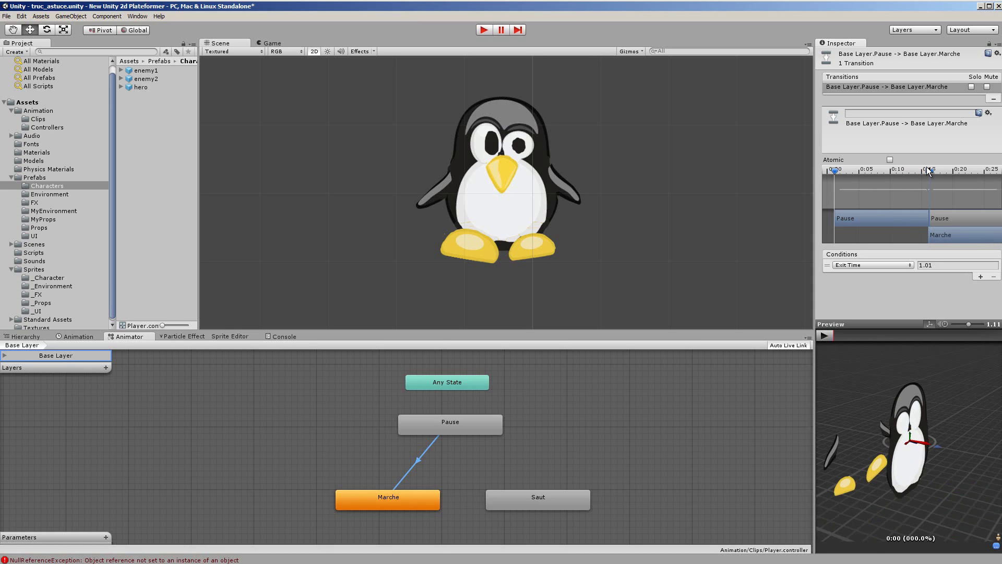
pyautogui.moveTo(835, 169)
pyautogui.mouseDown()
pyautogui.moveTo(885, 180)
pyautogui.moveTo(960, 170)
pyautogui.moveTo(826, 176)
pyautogui.mouseUp()
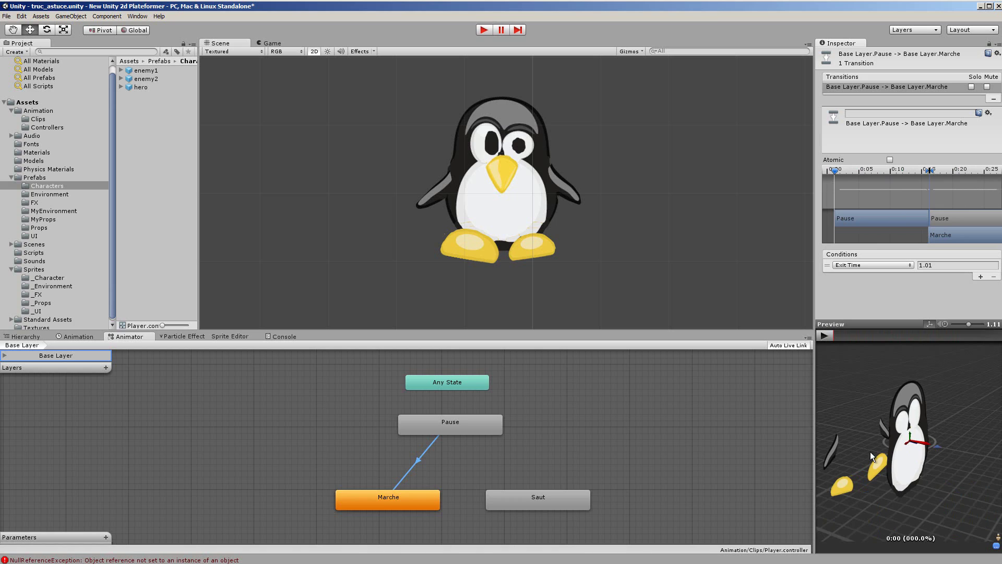
pyautogui.moveTo(875, 467); pyautogui.dragTo(955, 440)
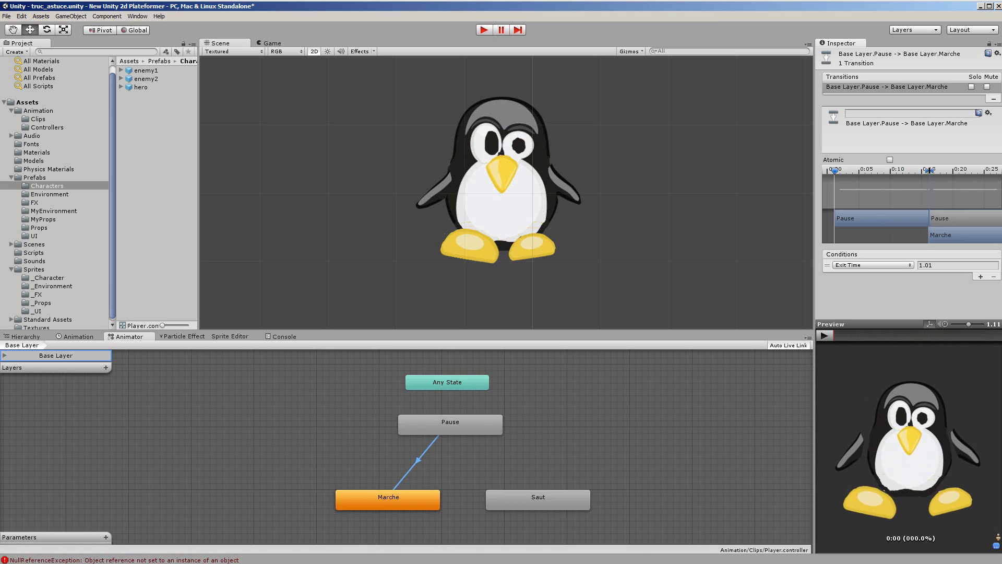
pyautogui.click(824, 335)
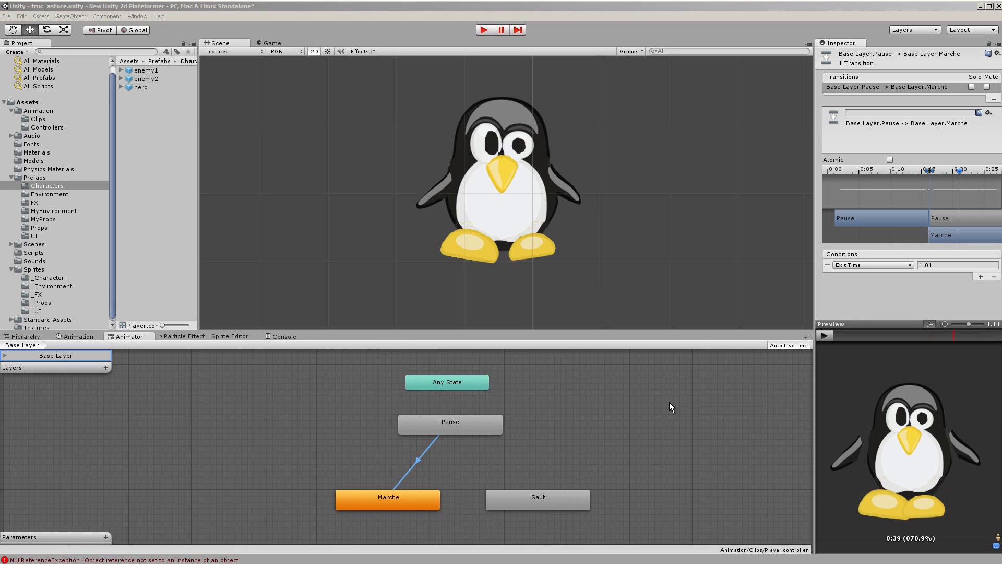
# Step: Add a Float parameter named Speed to the Animator controller
pyautogui.click(107, 539)
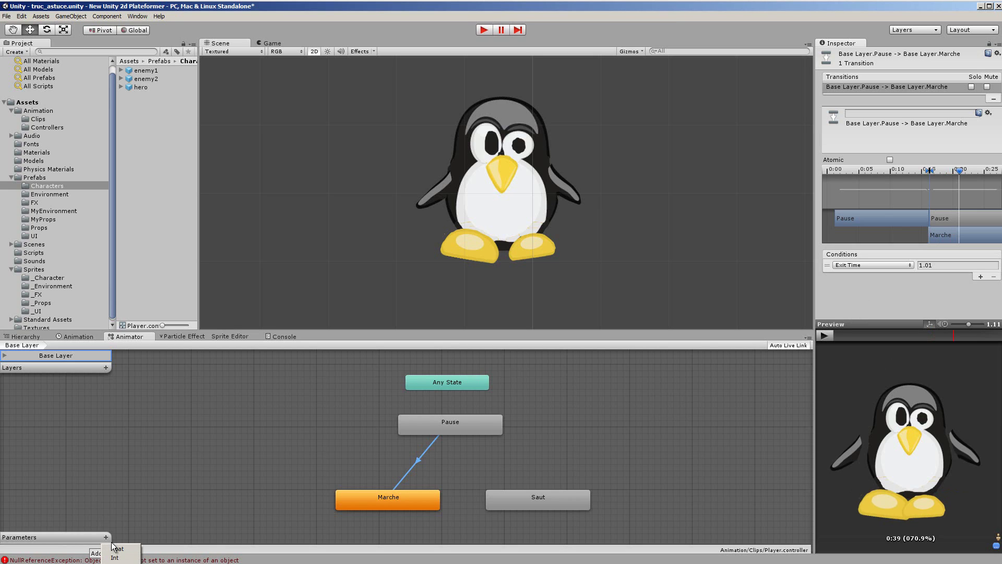
pyautogui.click(117, 549)
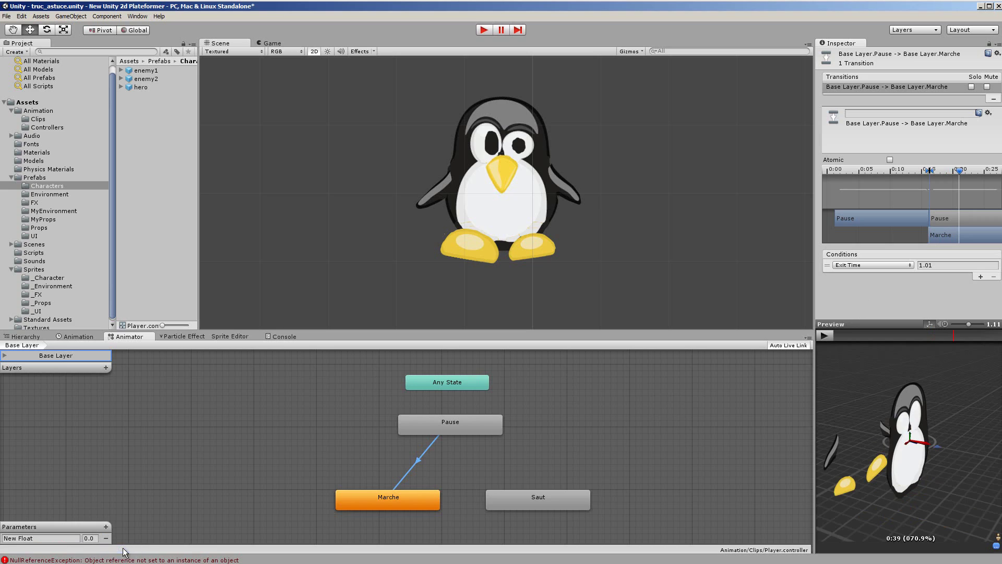
pyautogui.click(39, 538)
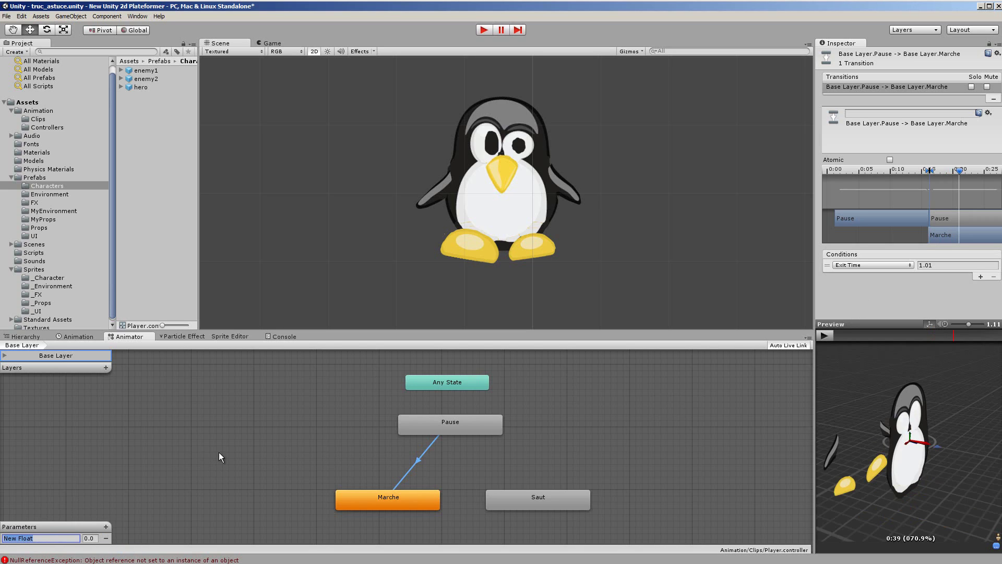
pyautogui.write('Speed')
pyautogui.click(287, 416)
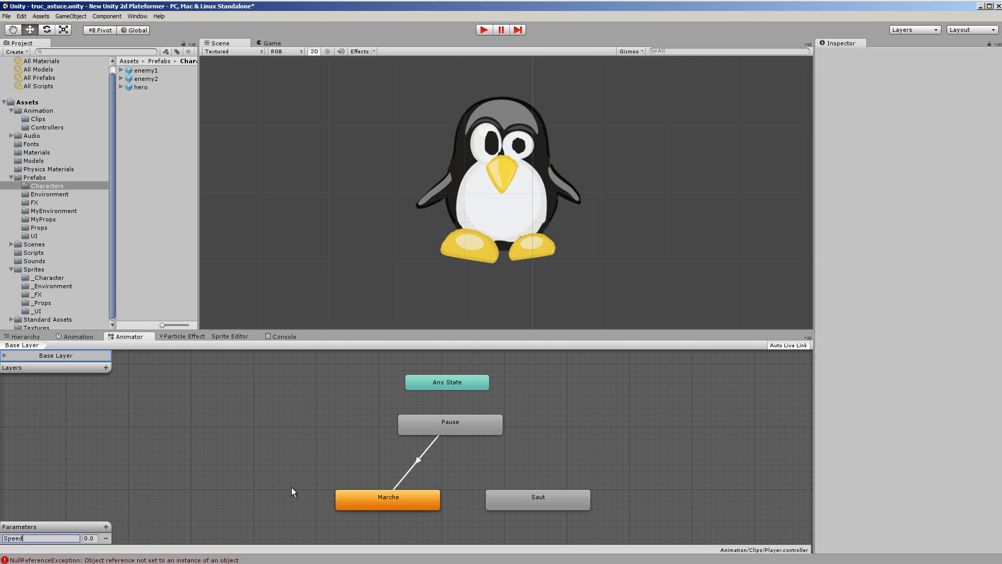
# Step: Set the Pause-to-Marche transition's condition to Speed Greater than 0.1
pyautogui.click(421, 428)
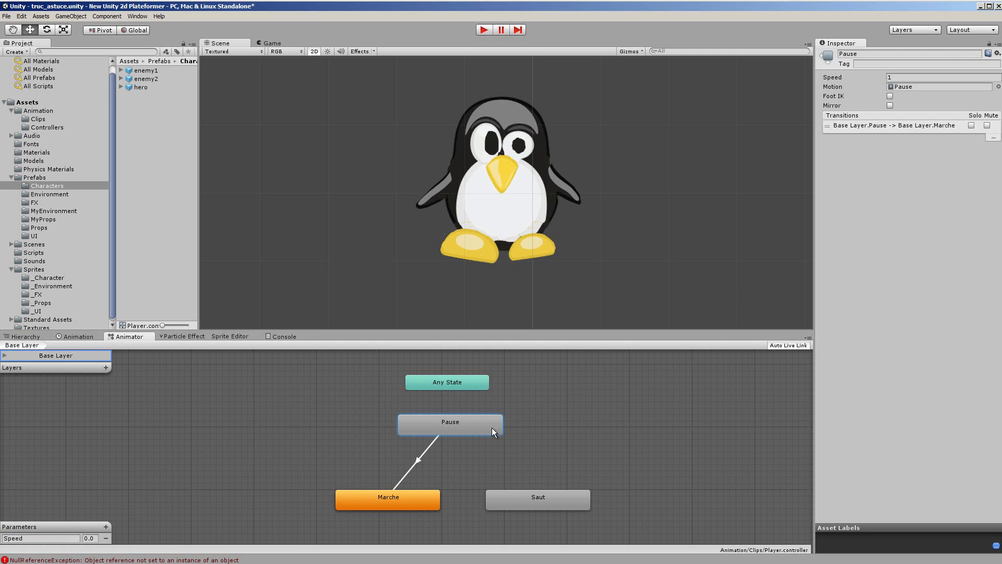
pyautogui.click(416, 459)
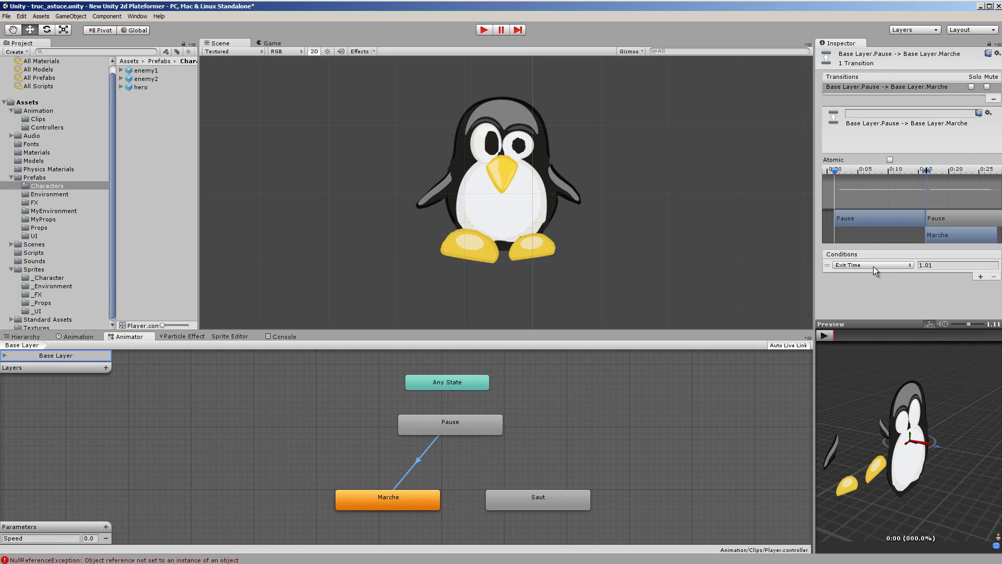
pyautogui.click(872, 266)
pyautogui.click(854, 280)
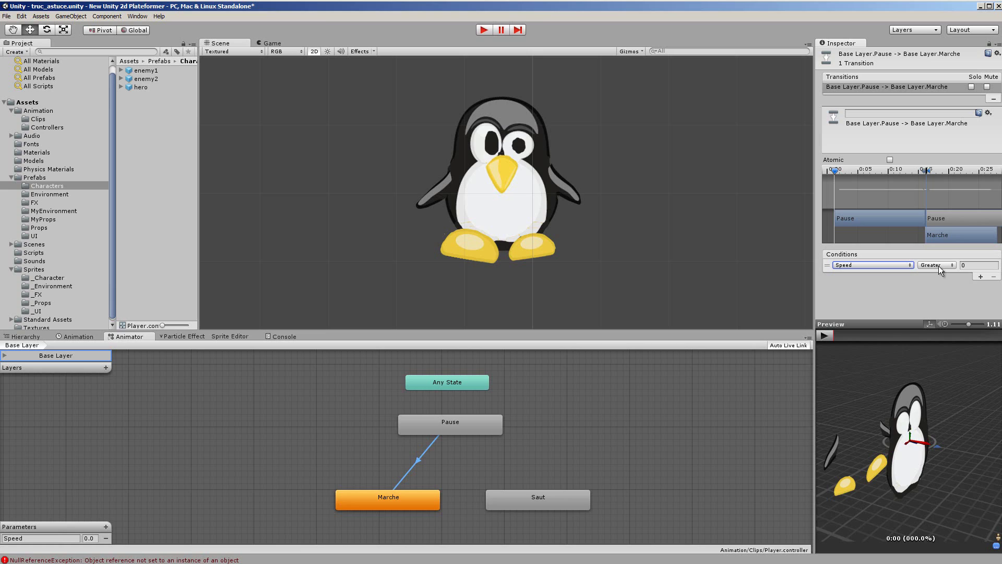
pyautogui.click(966, 265)
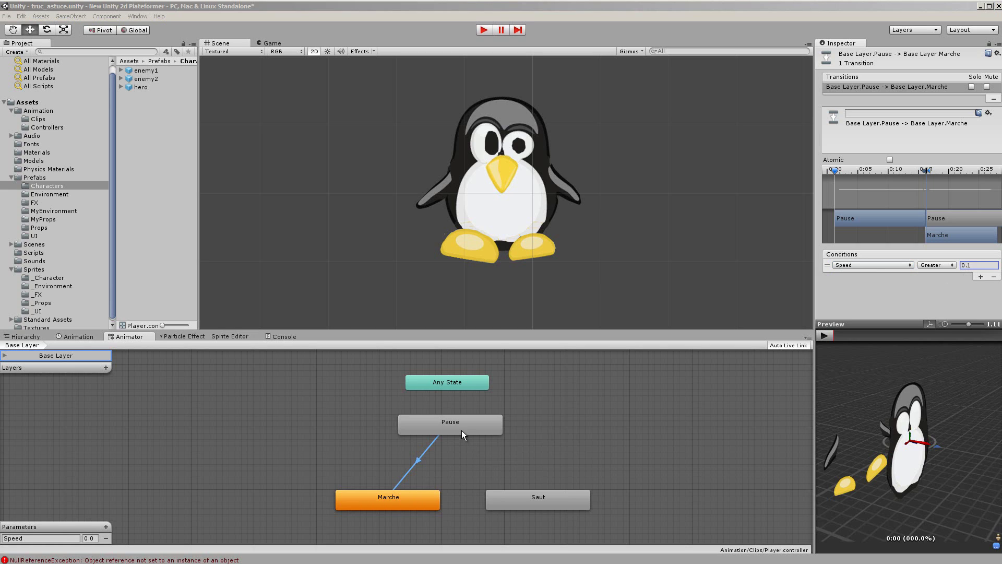
# Step: Create a return transition from the Marche state to the Pause state
pyautogui.click(412, 499)
pyautogui.rightClick(412, 499)
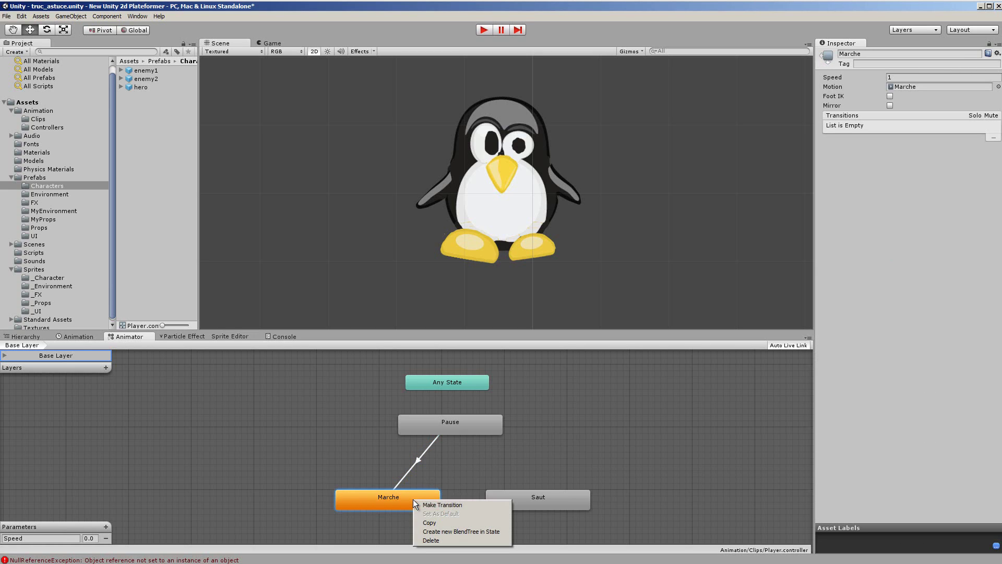
pyautogui.click(431, 505)
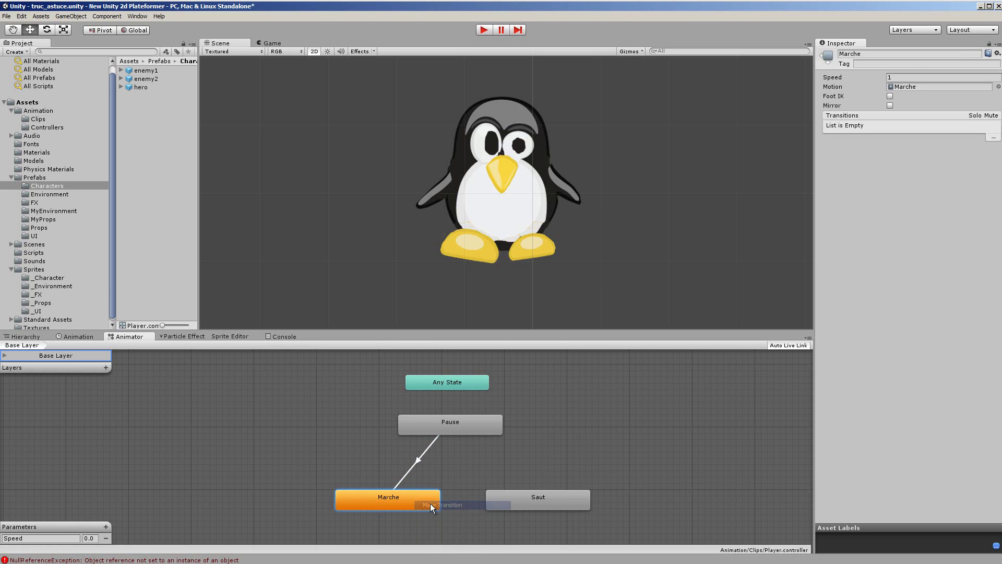
pyautogui.click(453, 432)
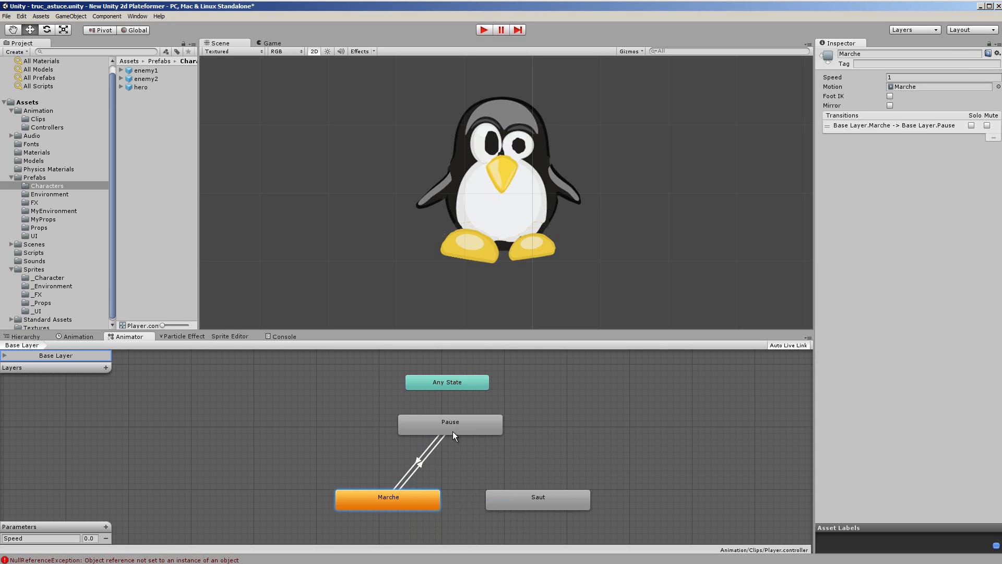
# Step: Set the Marche-to-Pause transition's condition to Speed Less than 0.1
pyautogui.click(421, 464)
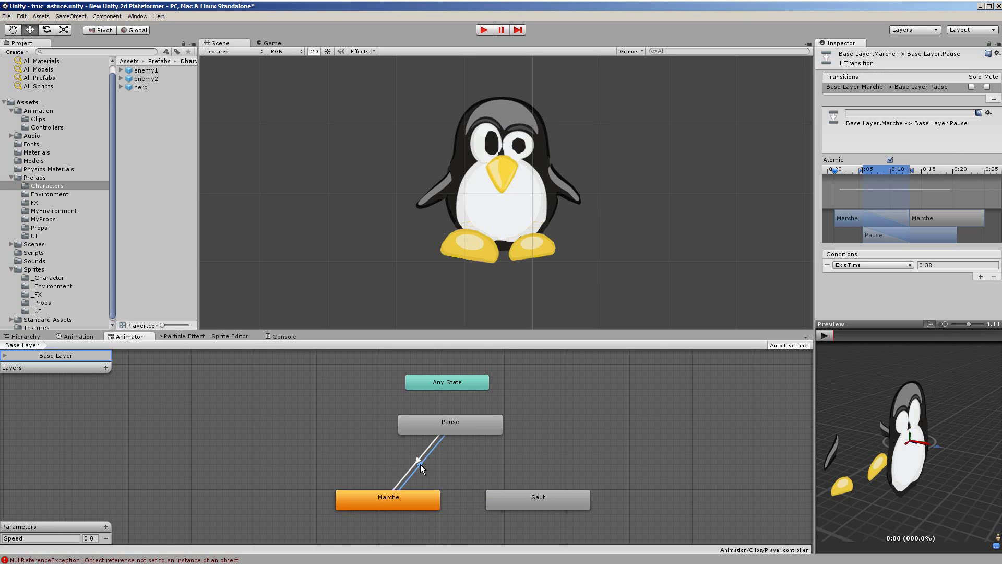
pyautogui.click(875, 268)
pyautogui.click(855, 277)
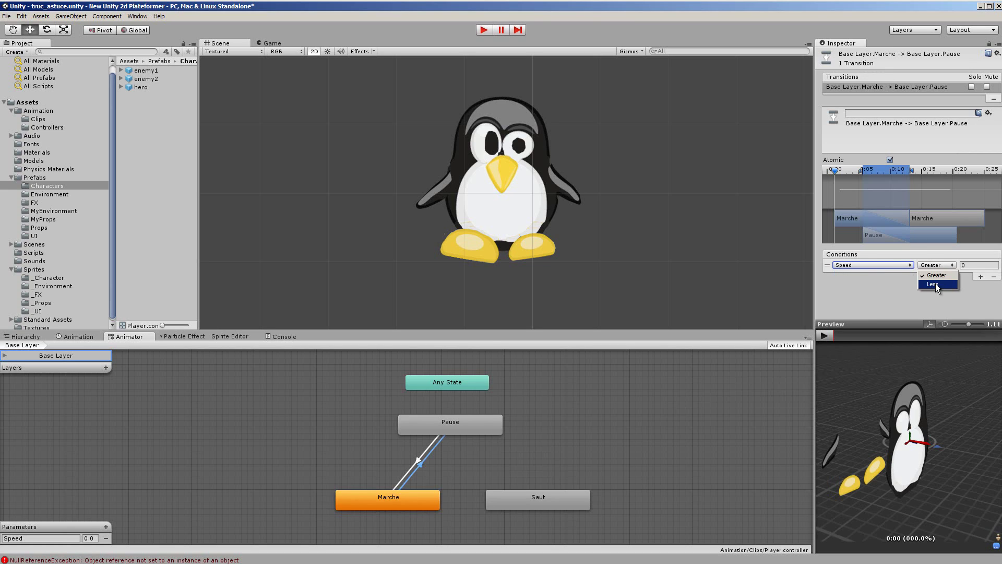
pyautogui.click(934, 283)
pyautogui.click(973, 265)
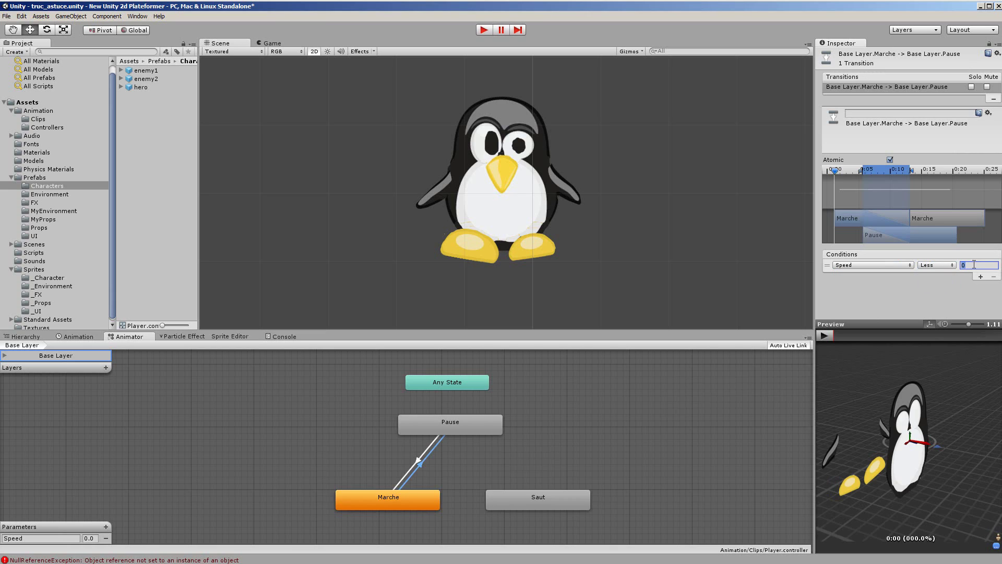
pyautogui.write('0.1')
# Step: Narrow the Marche-to-Pause blend range to the end of Marche, align the start of Pause with it, and preview the transition
pyautogui.moveTo(882, 231); pyautogui.dragTo(926, 231)
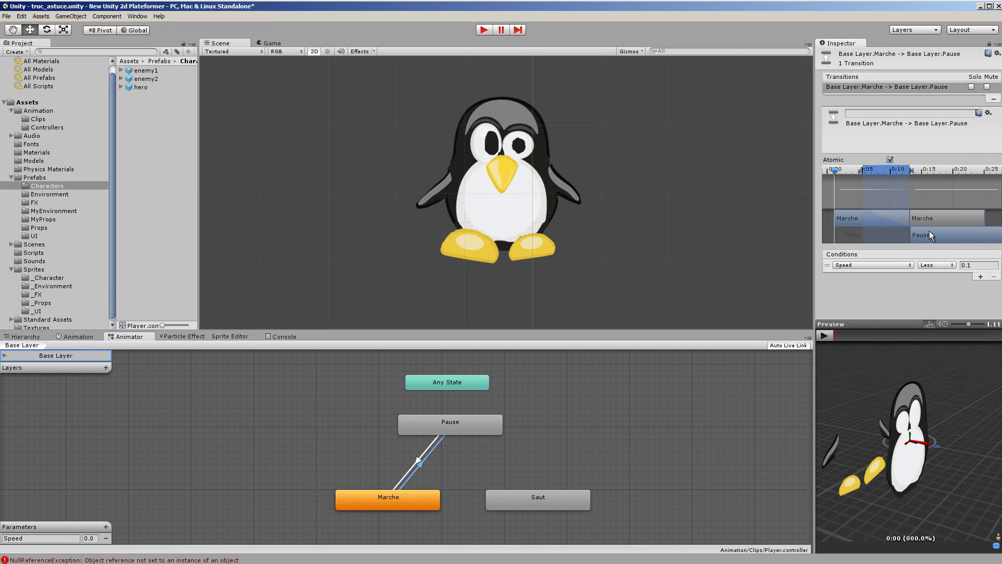
pyautogui.moveTo(929, 231); pyautogui.dragTo(882, 231)
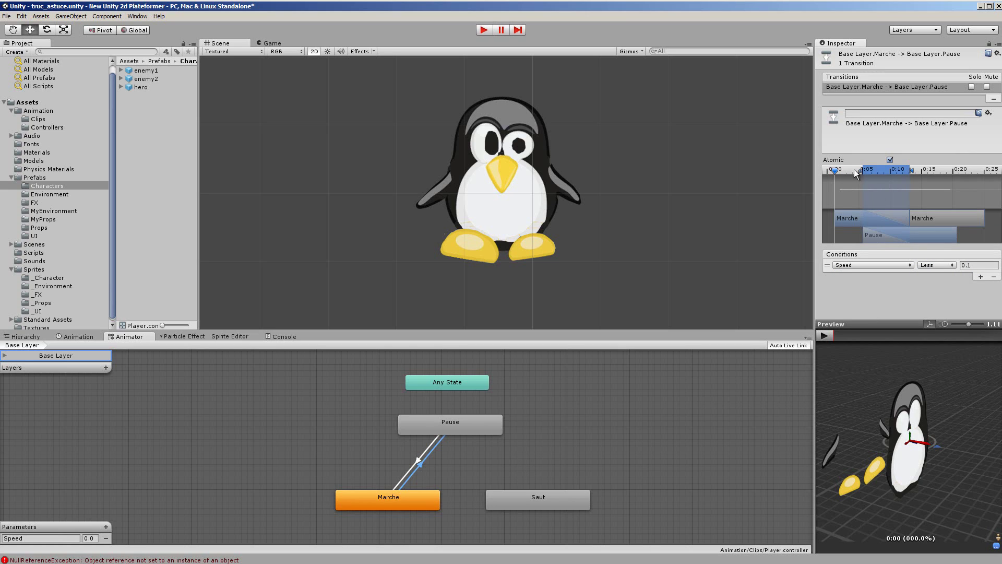
pyautogui.moveTo(862, 170); pyautogui.dragTo(910, 169)
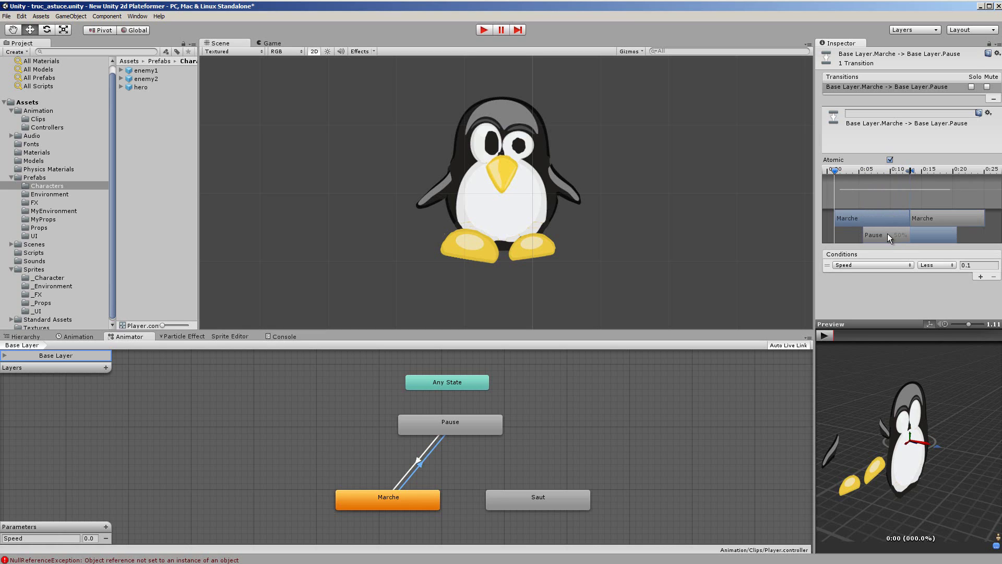
pyautogui.moveTo(887, 234); pyautogui.dragTo(891, 233)
pyautogui.click(824, 335)
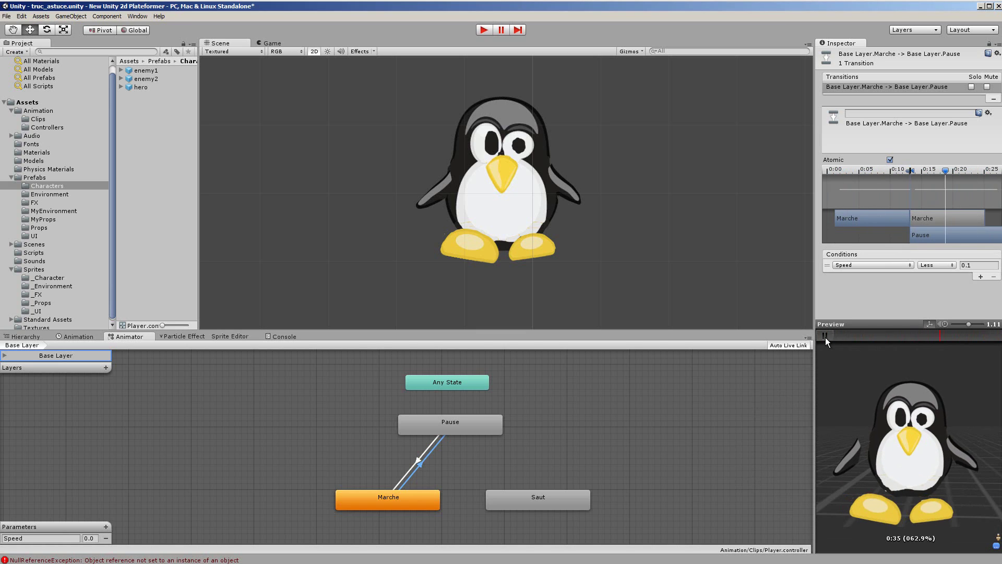
pyautogui.click(433, 498)
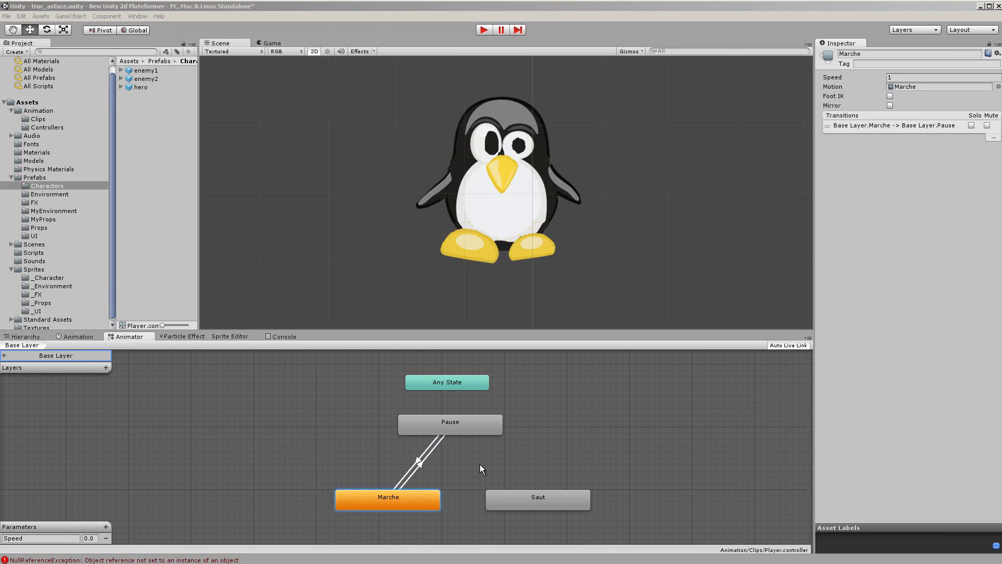
# Step: Create a transition from the Marche state to the Saut state
pyautogui.rightClick(422, 501)
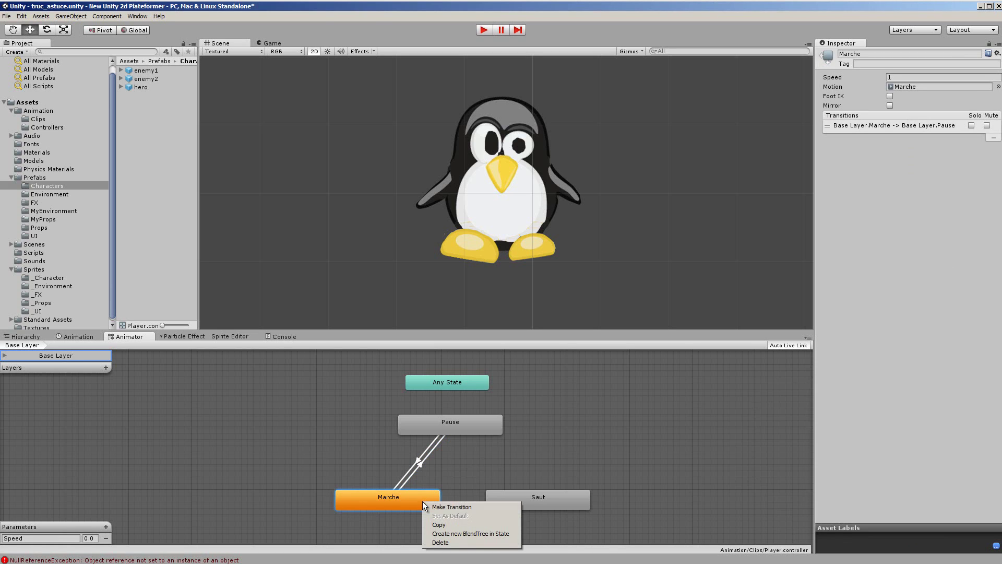
pyautogui.click(459, 507)
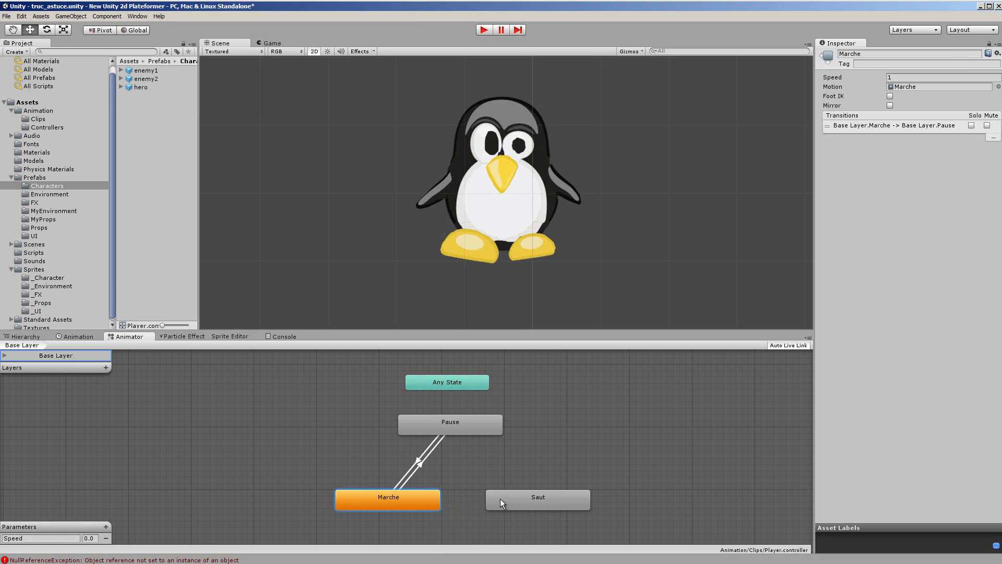
pyautogui.rightClick(423, 497)
pyautogui.click(441, 504)
pyautogui.click(494, 502)
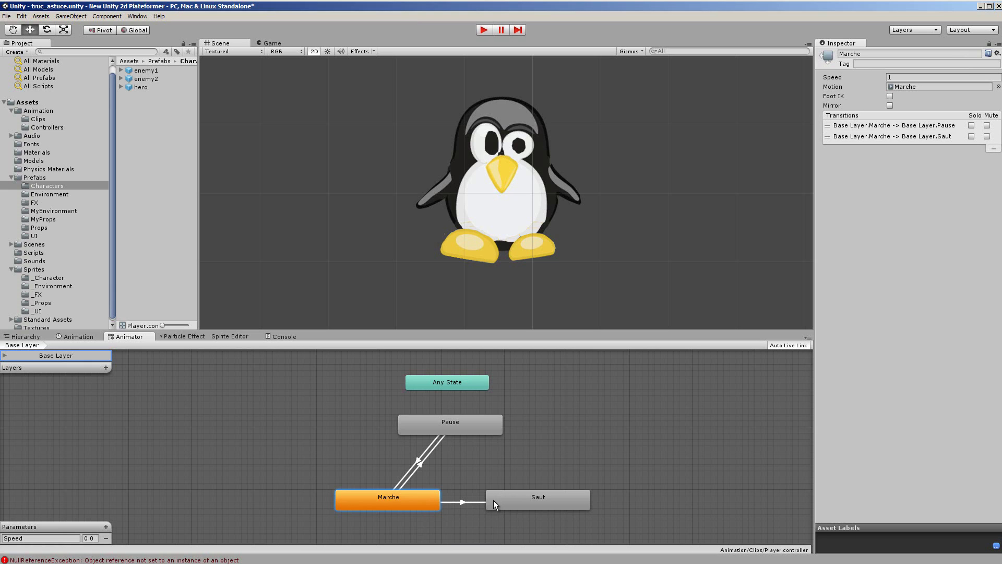
# Step: Create a return transition from the Saut state to the Marche state
pyautogui.click(510, 502)
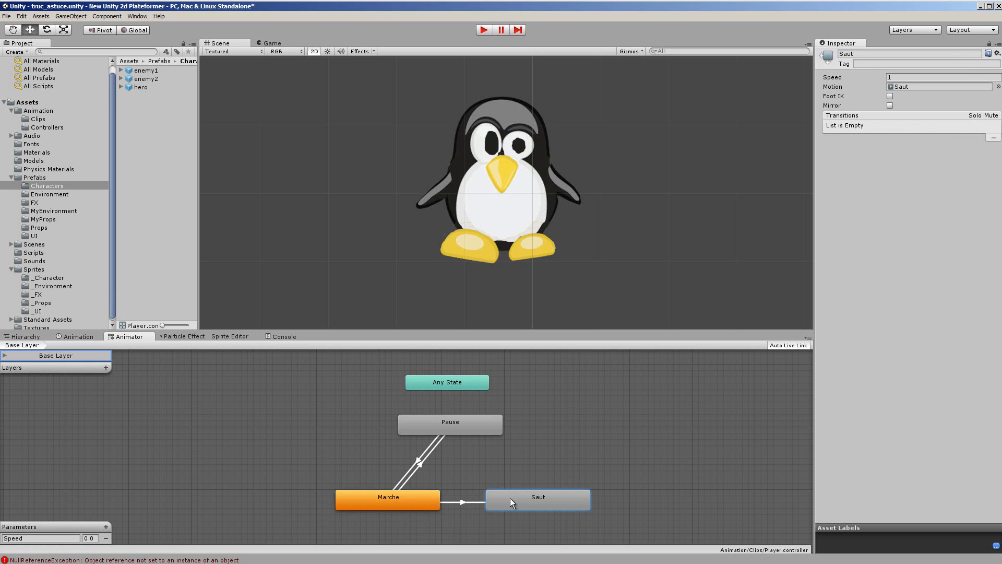
pyautogui.rightClick(510, 499)
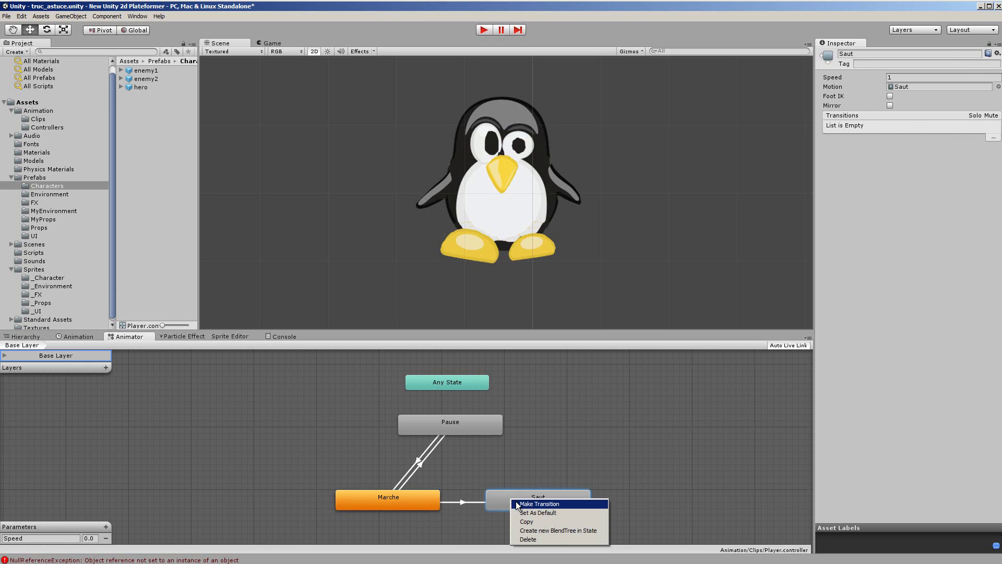
pyautogui.click(505, 499)
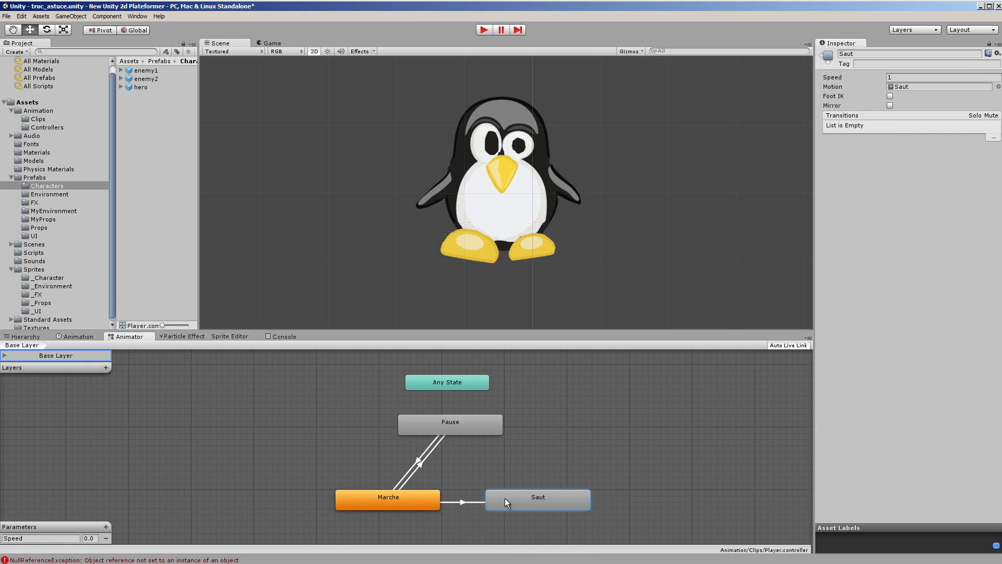
pyautogui.click(427, 492)
# Step: Narrow the Marche-to-Saut blend range to the end of Marche, align the start of Saut with it, and preview the transition from the front
pyautogui.click(460, 500)
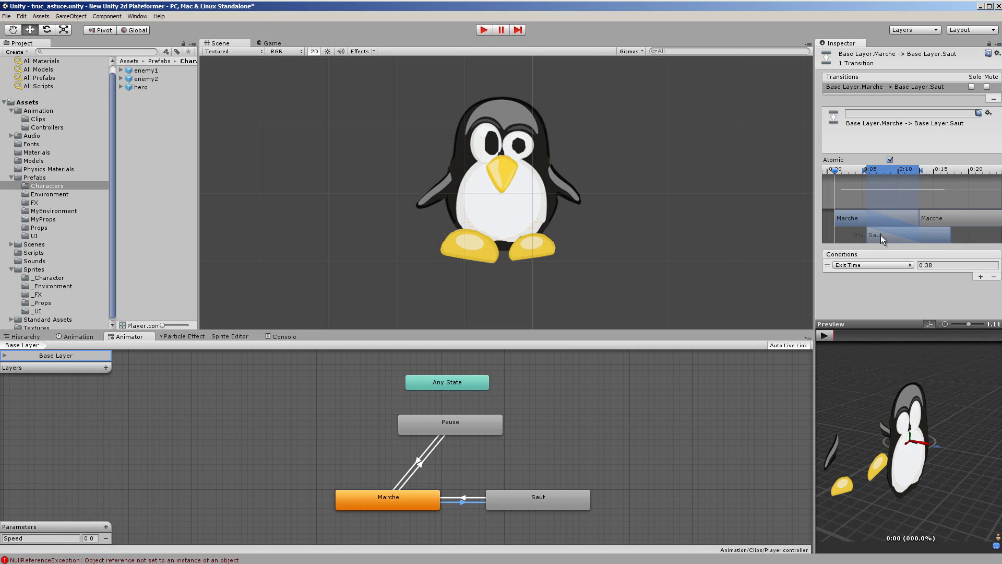
pyautogui.moveTo(881, 235)
pyautogui.mouseDown()
pyautogui.moveTo(931, 238)
pyautogui.moveTo(886, 182)
pyautogui.moveTo(868, 177)
pyautogui.moveTo(920, 176)
pyautogui.mouseUp()
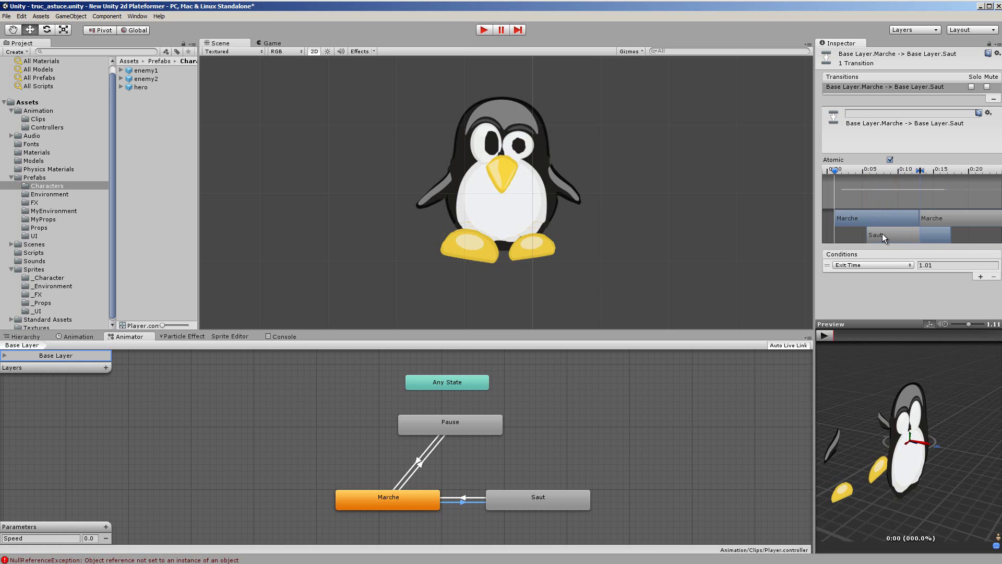
pyautogui.moveTo(882, 233); pyautogui.dragTo(936, 235)
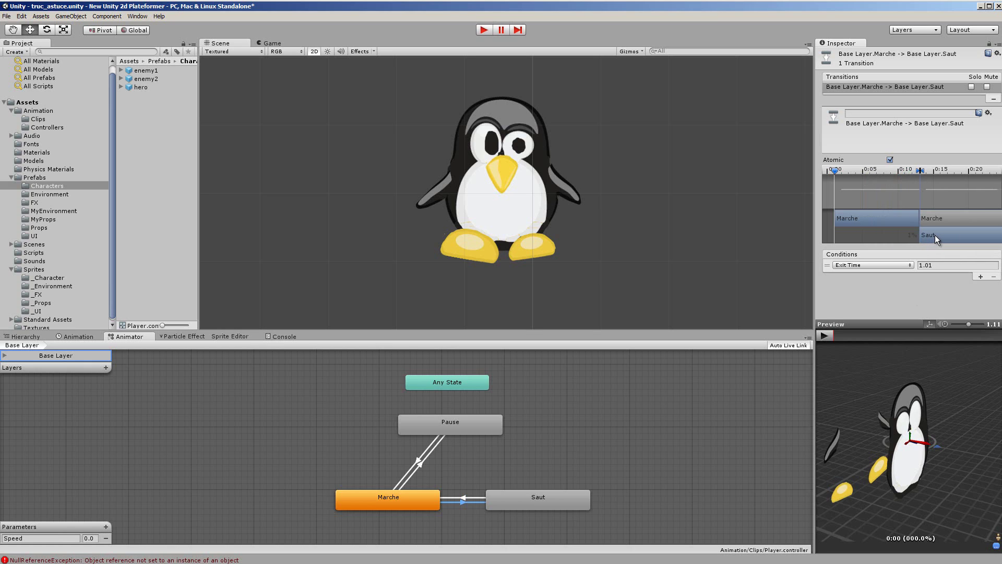
pyautogui.moveTo(881, 480); pyautogui.dragTo(944, 417)
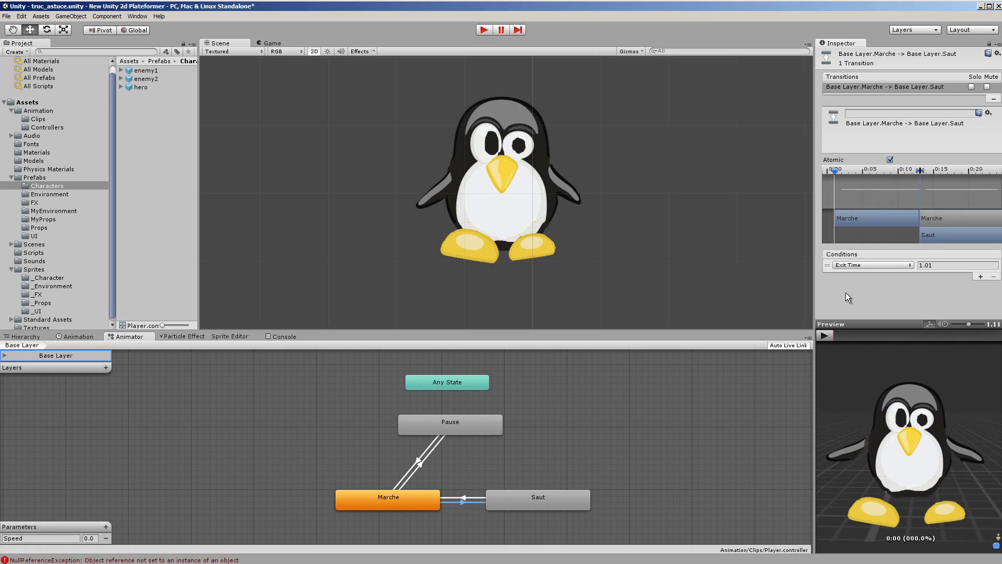
pyautogui.click(827, 335)
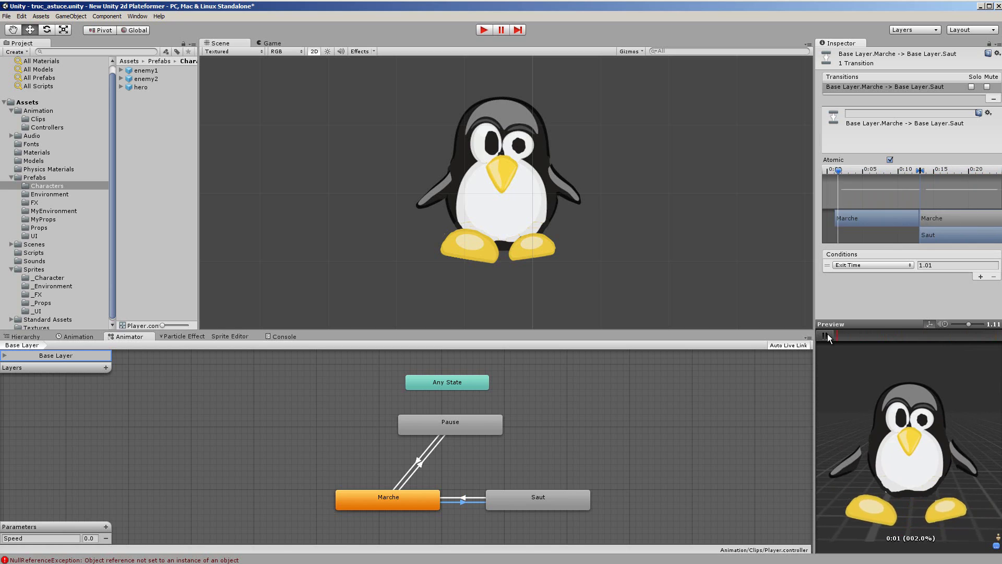
pyautogui.click(828, 335)
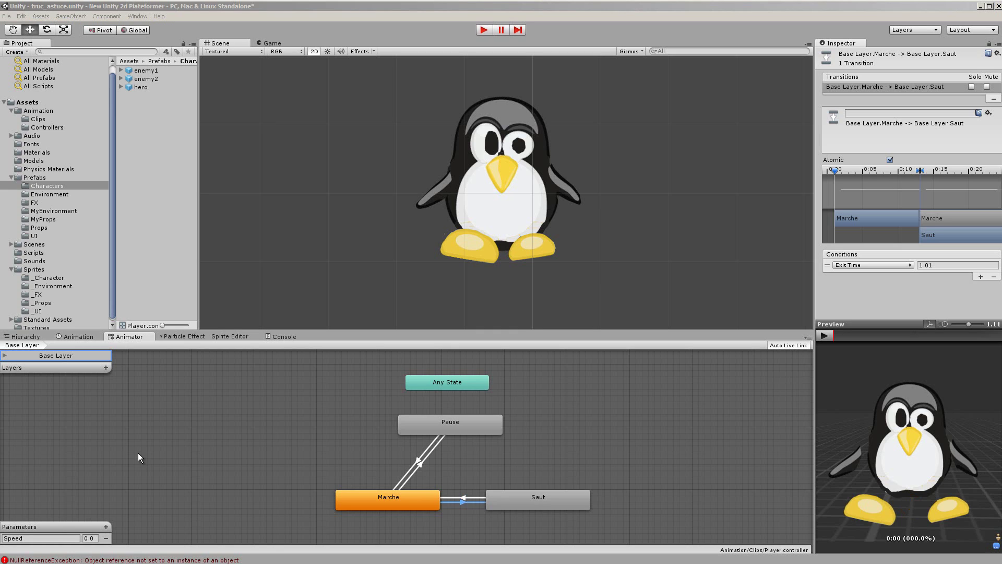
# Step: Add a Trigger parameter named Jump and set it as the Marche-to-Saut transition's condition
pyautogui.click(107, 526)
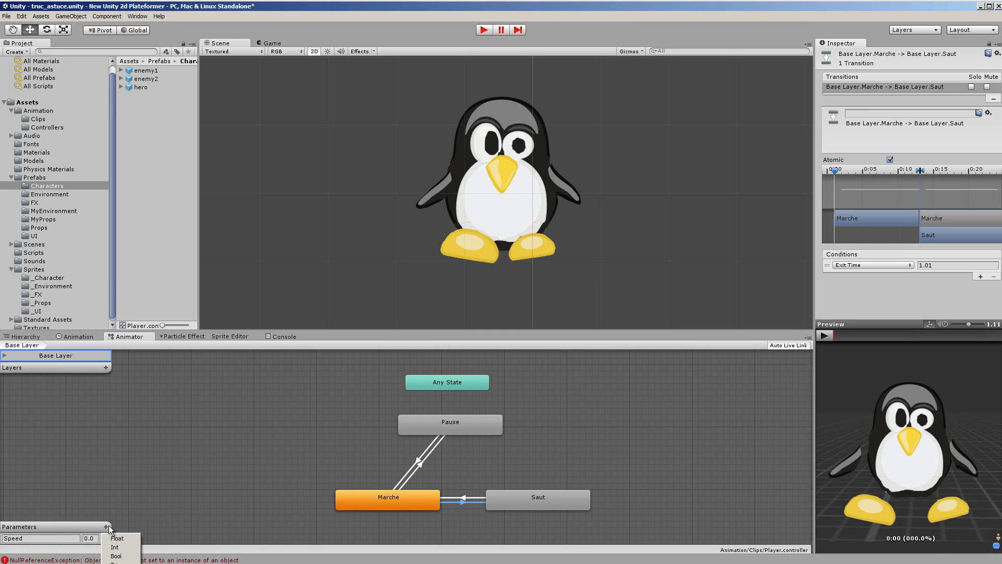
pyautogui.click(120, 562)
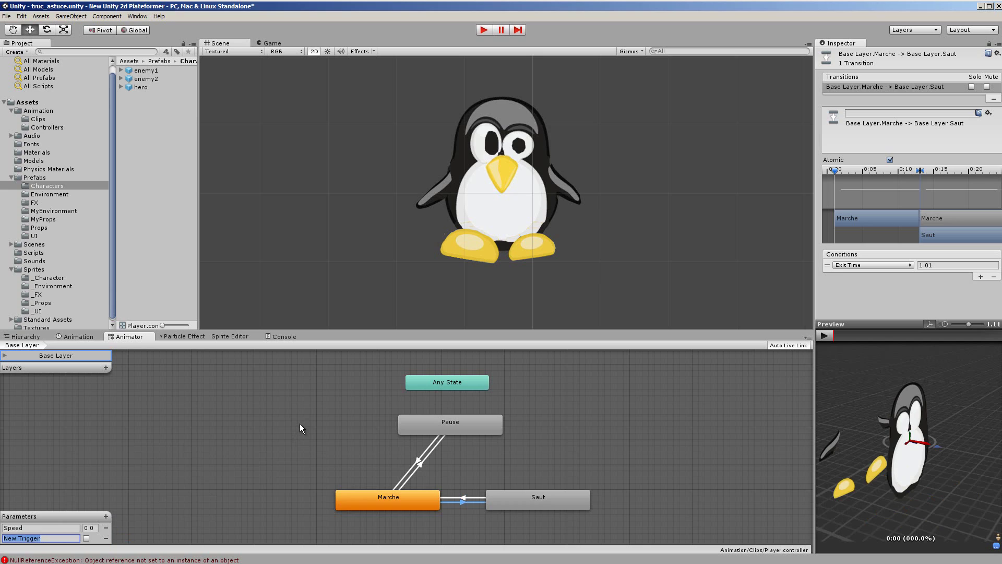
pyautogui.write('Jump')
pyautogui.click(863, 264)
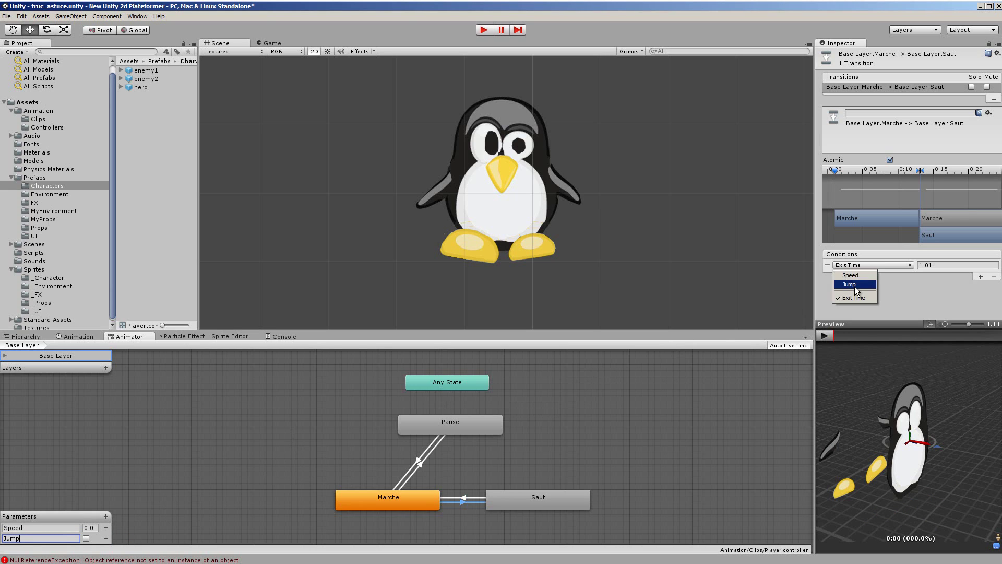
pyautogui.click(850, 284)
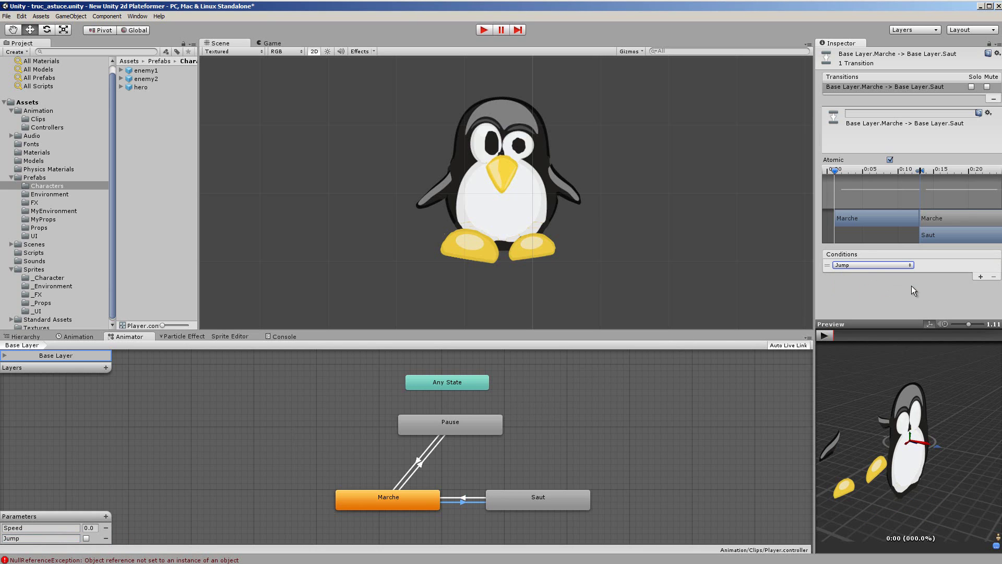
# Step: Preview the Saut-to-Marche transition in slow motion at about 0.10 playback speed
pyautogui.click(463, 498)
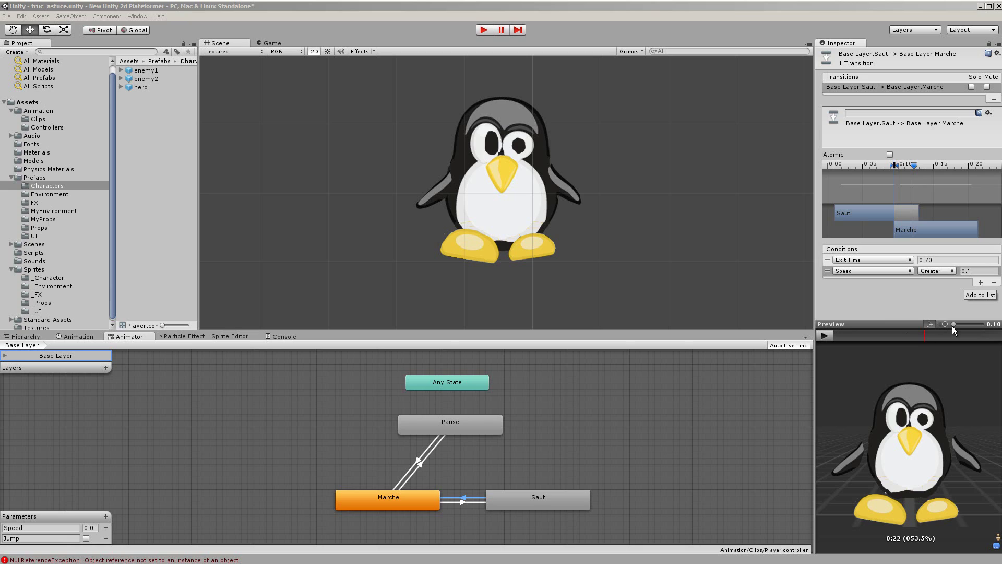
pyautogui.moveTo(954, 323); pyautogui.dragTo(955, 323)
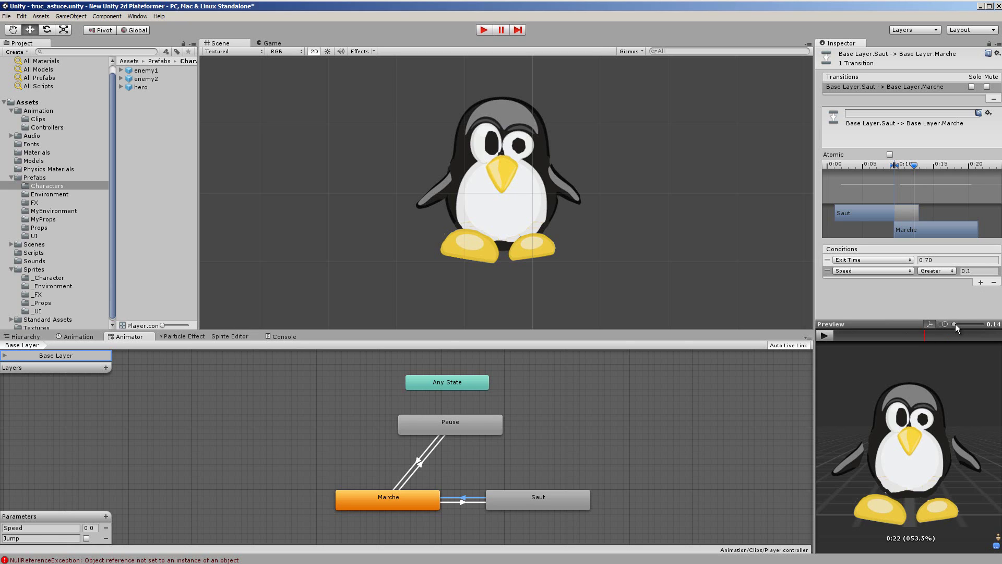
pyautogui.click(825, 335)
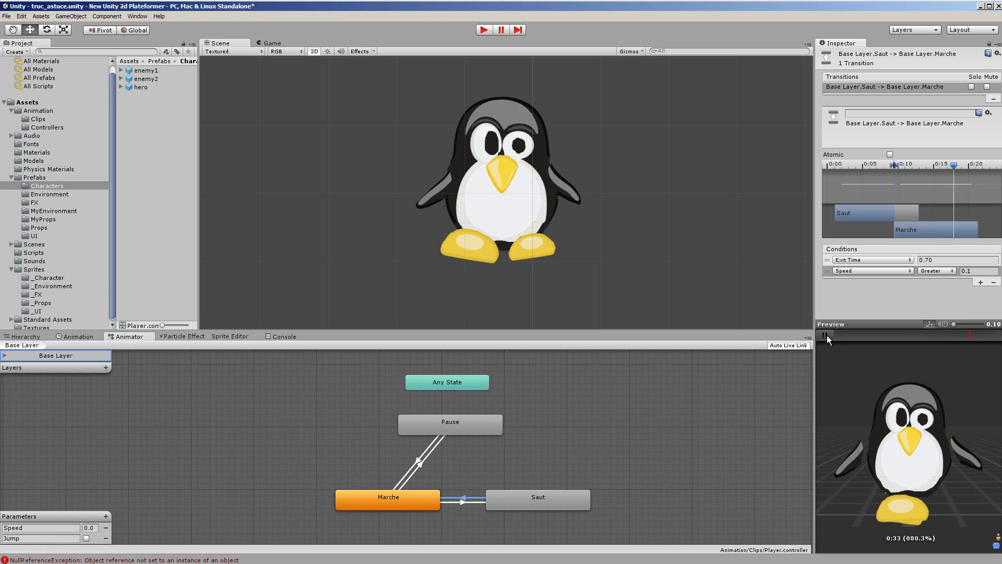
pyautogui.moveTo(953, 325); pyautogui.dragTo(965, 324)
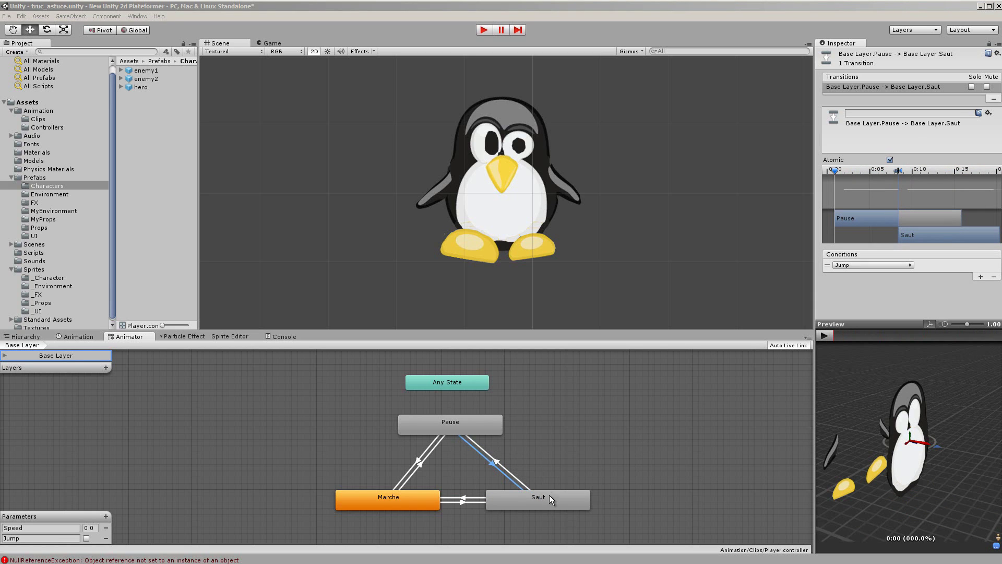
# Step: Turn the preview to a front view of the penguin and play the Pause-to-Saut transition
pyautogui.moveTo(852, 462); pyautogui.dragTo(1001, 437)
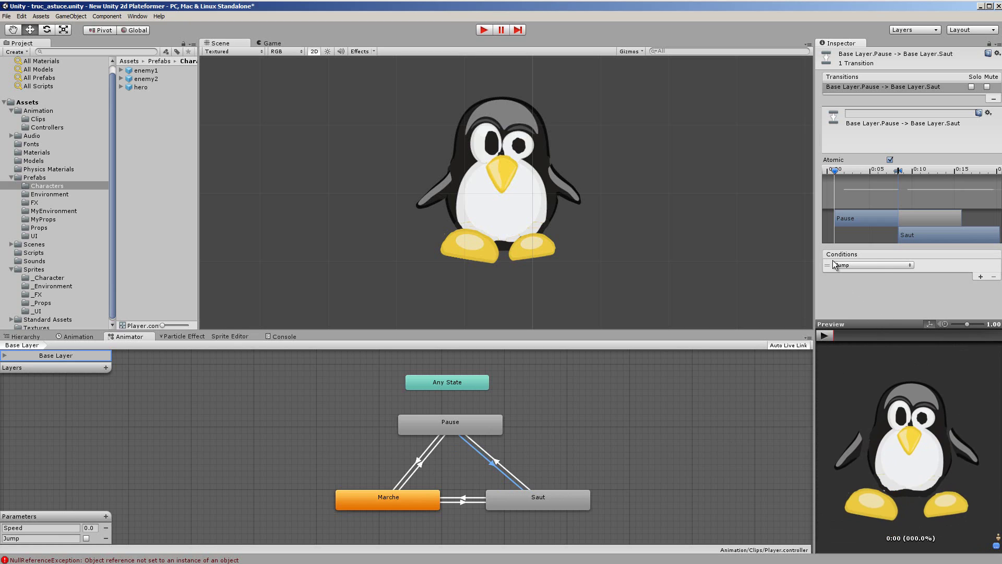
pyautogui.click(824, 335)
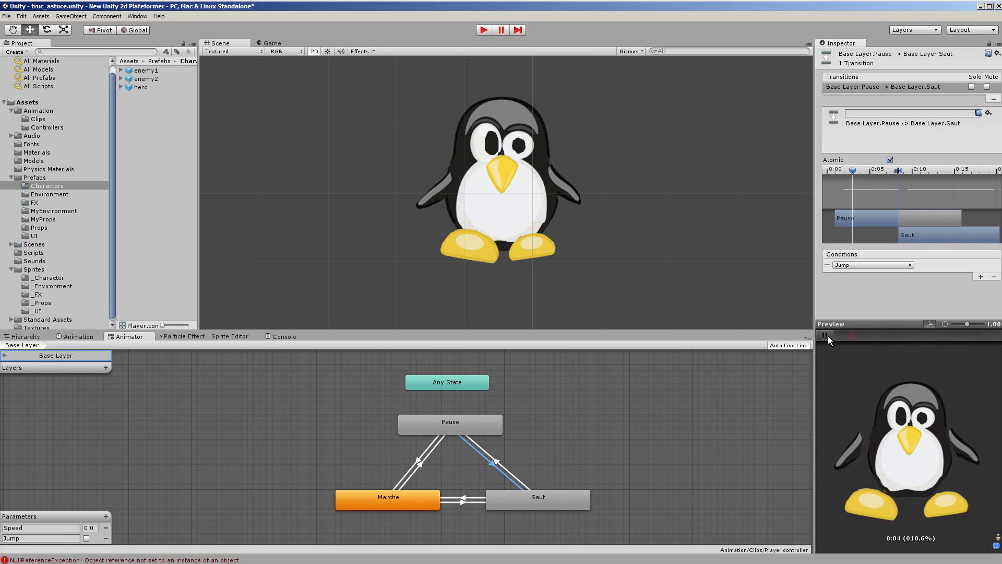
pyautogui.click(824, 335)
# Step: Select the Saut-to-Pause transition and play its preview from the front of the penguin
pyautogui.click(499, 465)
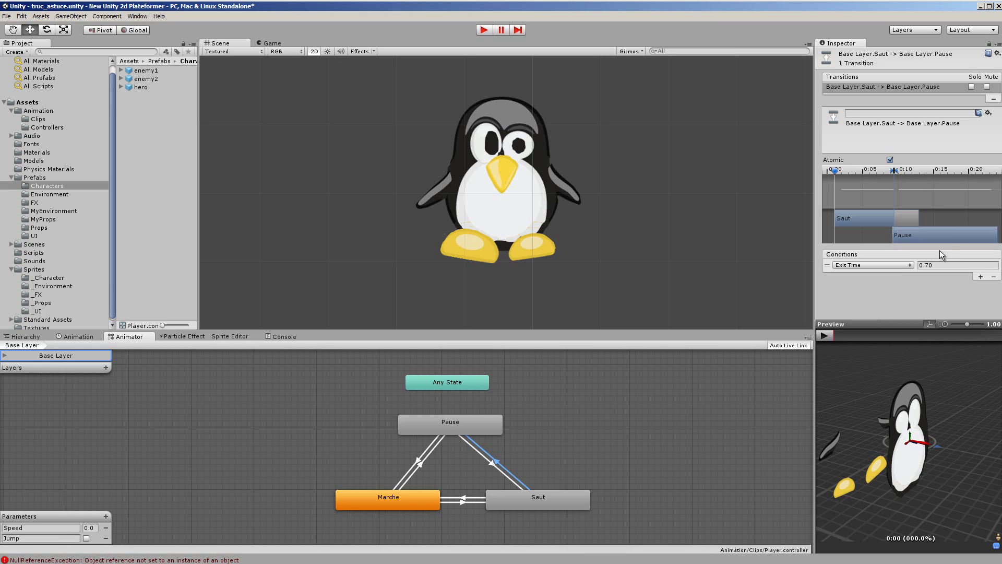
pyautogui.moveTo(866, 428); pyautogui.dragTo(875, 386)
pyautogui.click(829, 339)
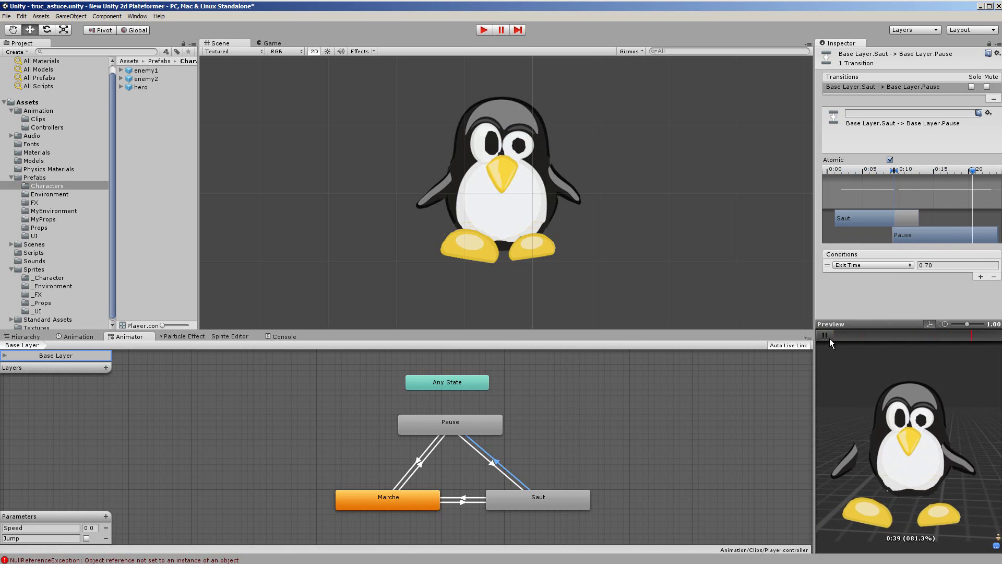
pyautogui.click(825, 336)
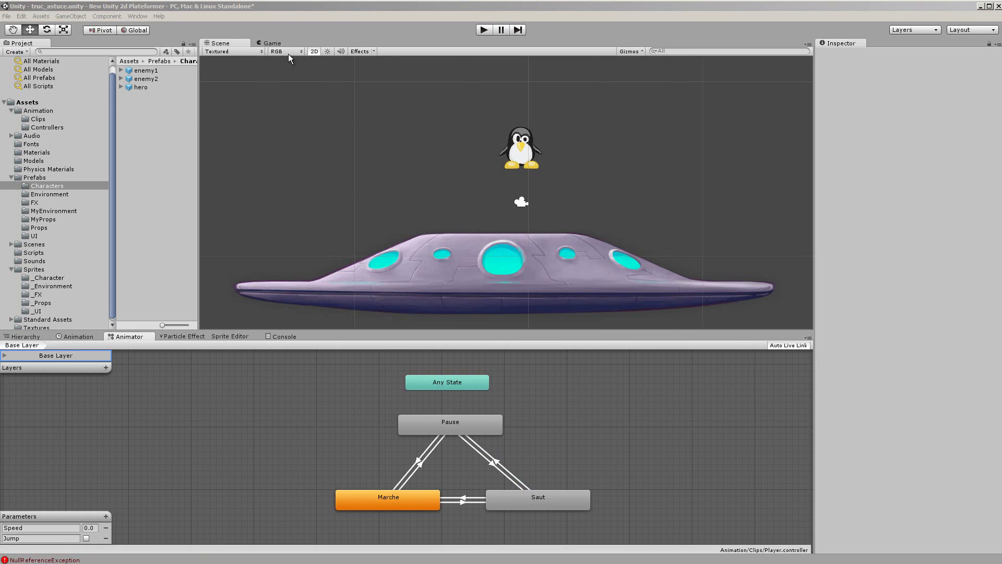
# Step: Play-test the scene with the Player selected, walking the penguin left and right across the platform to check its Animator states, and stop the game
pyautogui.click(528, 162)
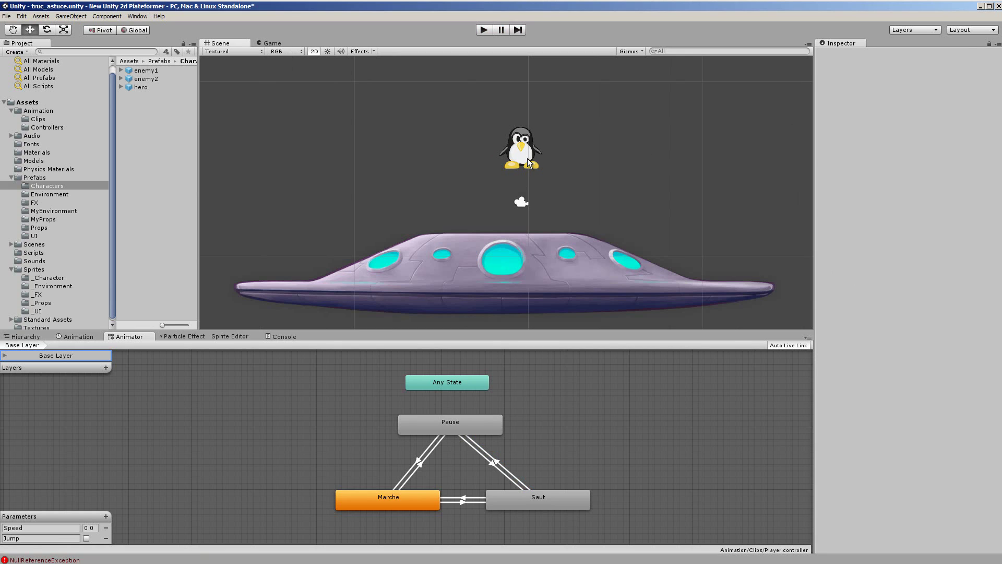
pyautogui.click(275, 45)
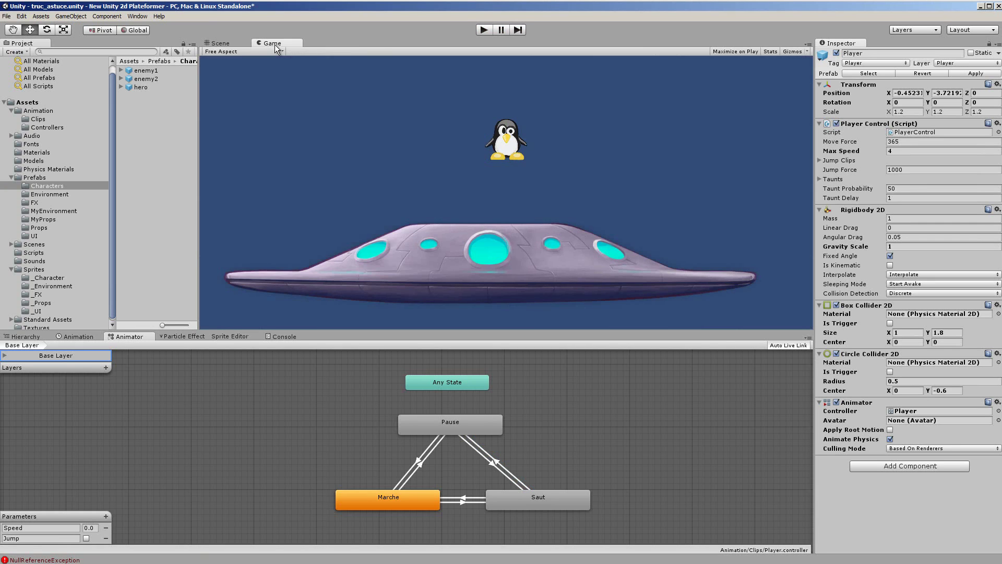
pyautogui.click(485, 30)
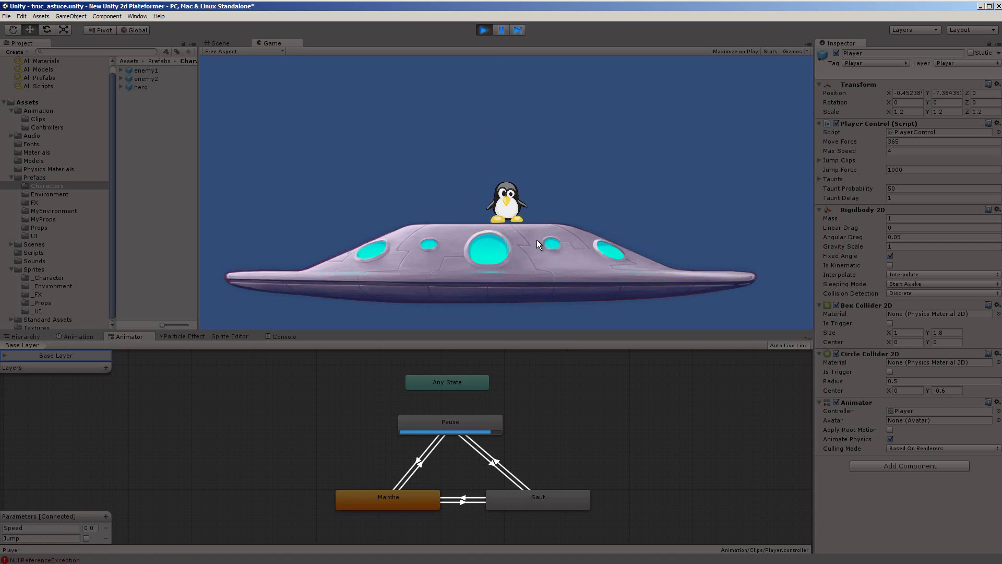
pyautogui.press('Left')
pyautogui.press('Left')
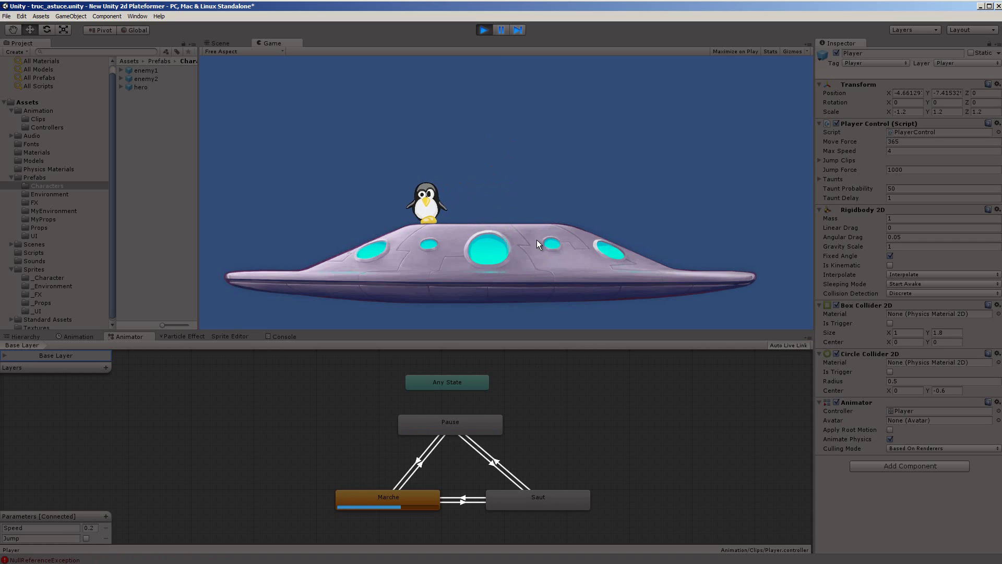
pyautogui.press('Right')
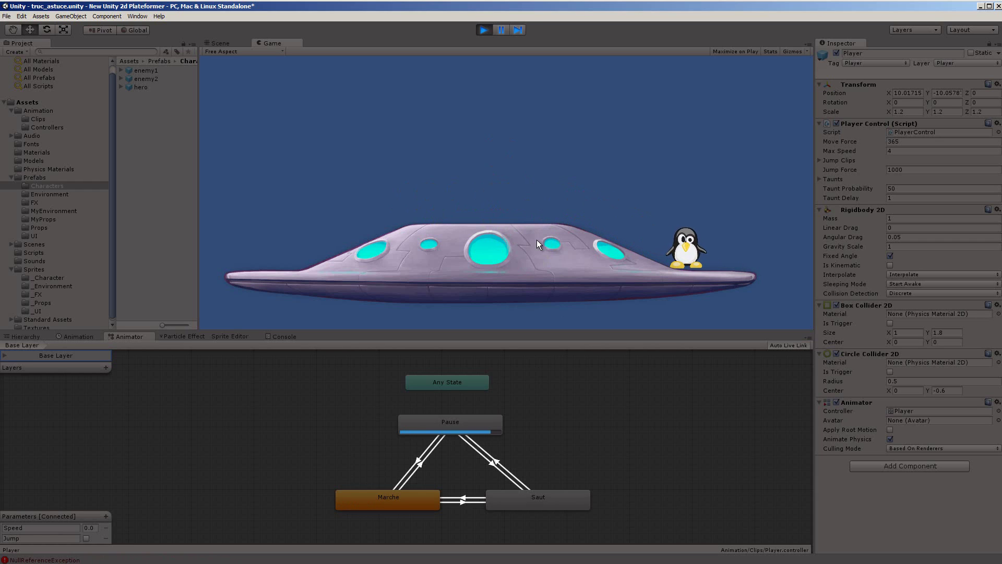
pyautogui.press('Left')
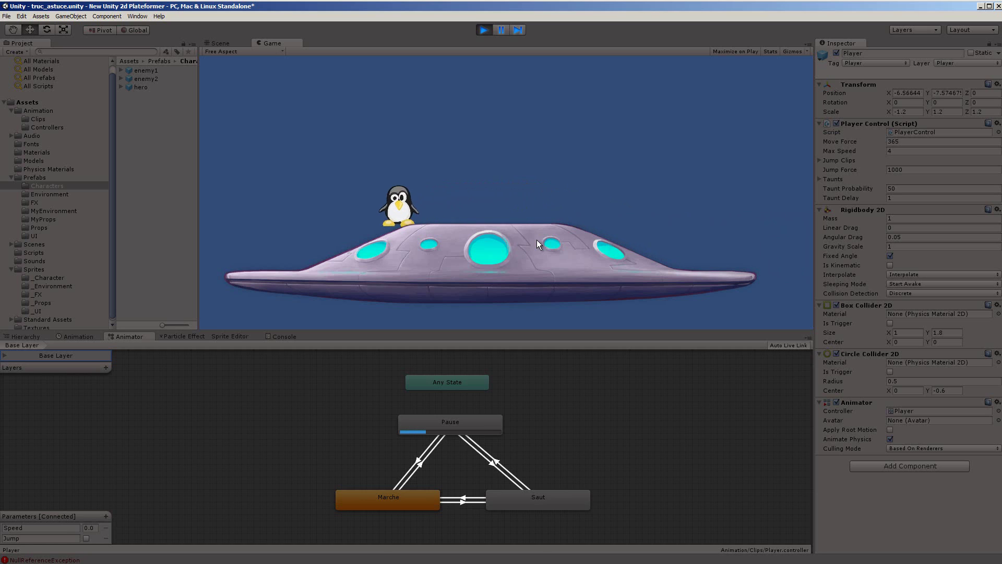
pyautogui.press('Right')
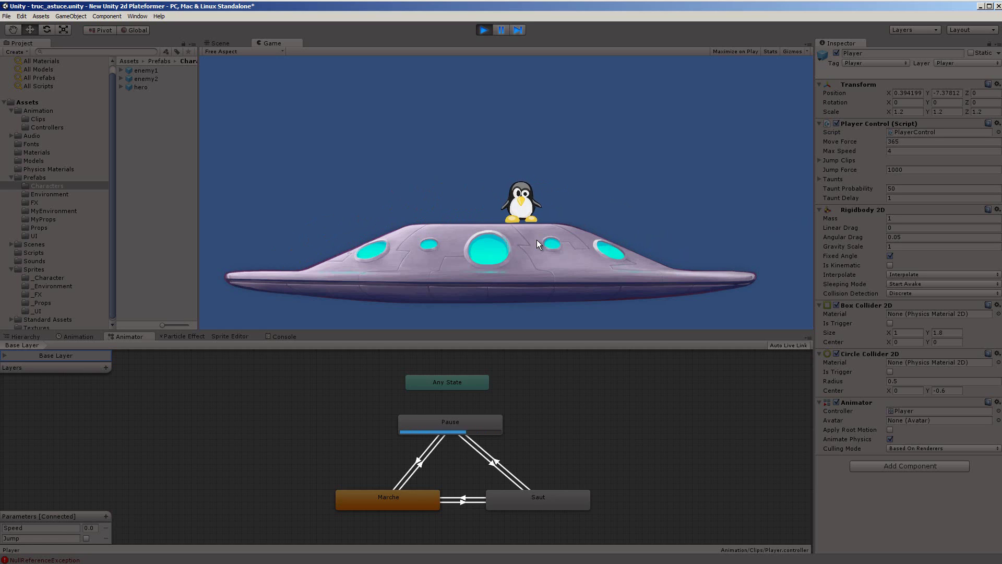
pyautogui.click(484, 30)
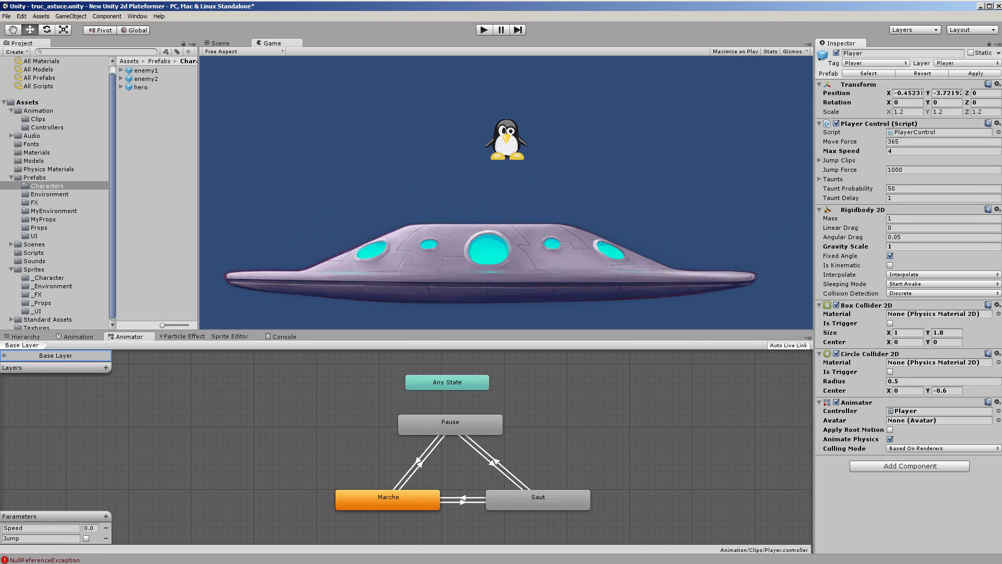
# Step: Show the scene's object hierarchy and create an empty GameObject
pyautogui.hotkey('ctrl', '4')
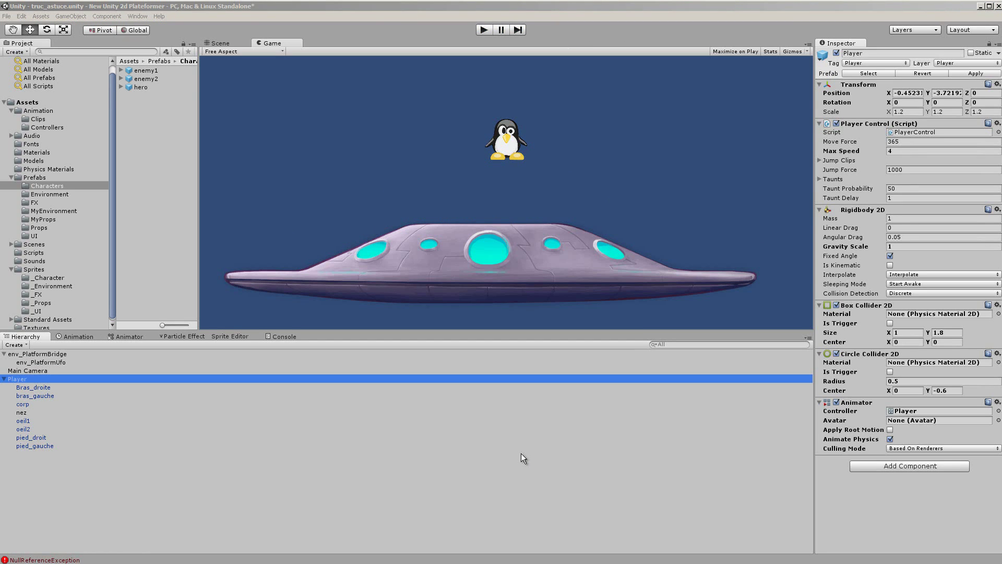
pyautogui.click(69, 15)
pyautogui.click(76, 29)
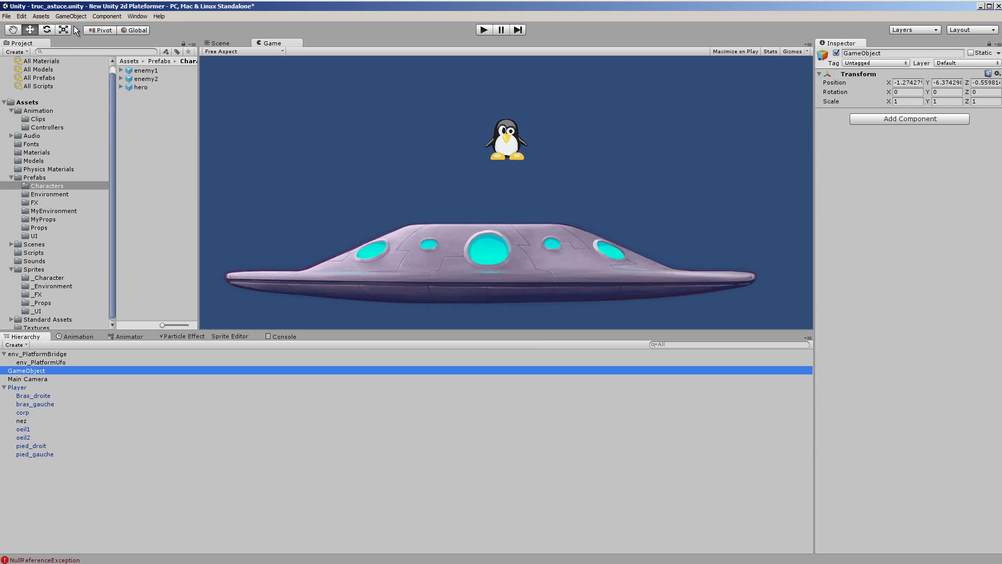
# Step: Place the empty GameObject just below the penguin's feet in the scene and give it a yellow label icon
pyautogui.click(216, 43)
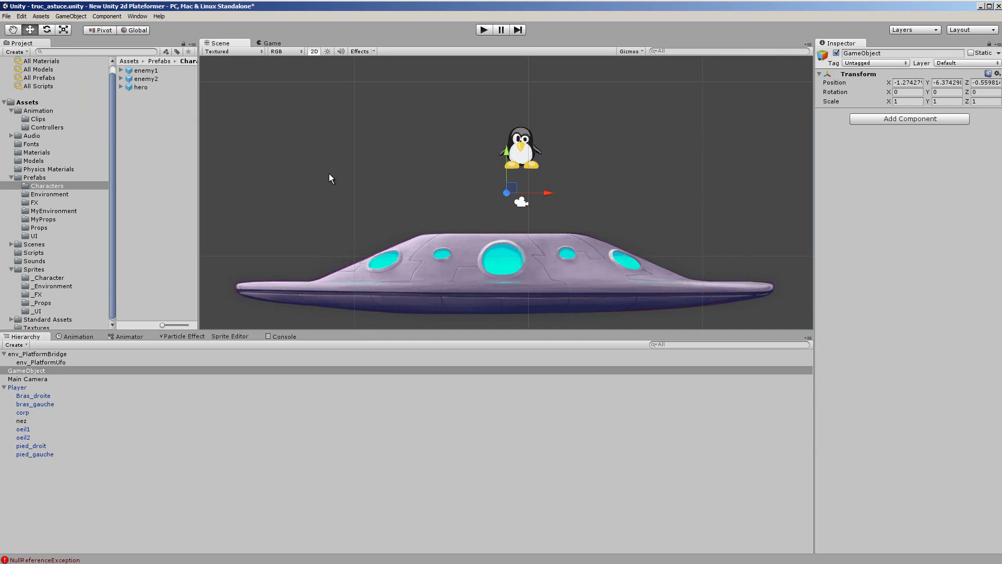
pyautogui.moveTo(513, 189); pyautogui.dragTo(530, 172)
pyautogui.click(822, 54)
pyautogui.click(827, 90)
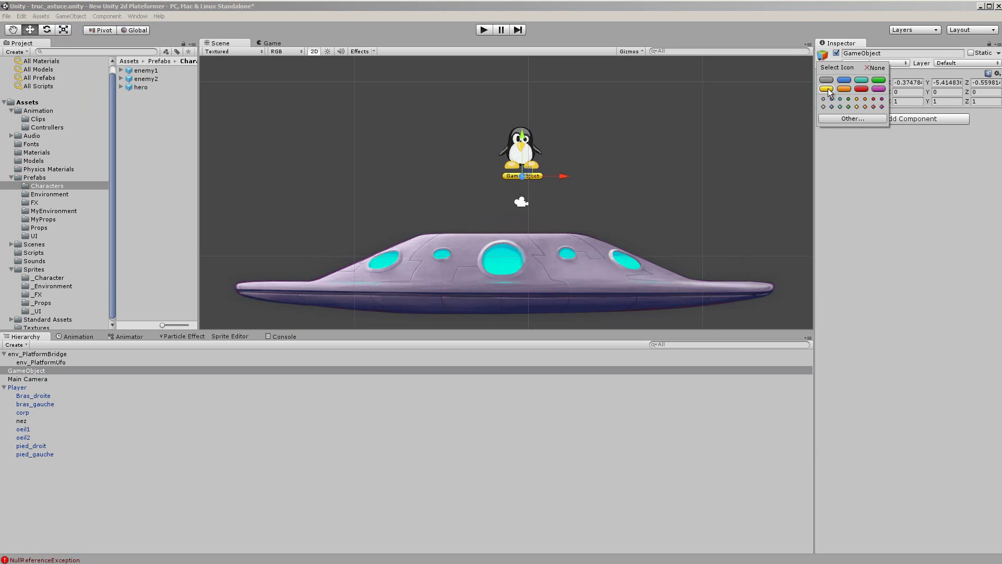
# Step: Rename the empty GameObject as groundCheck
pyautogui.click(884, 53)
pyautogui.click(884, 54)
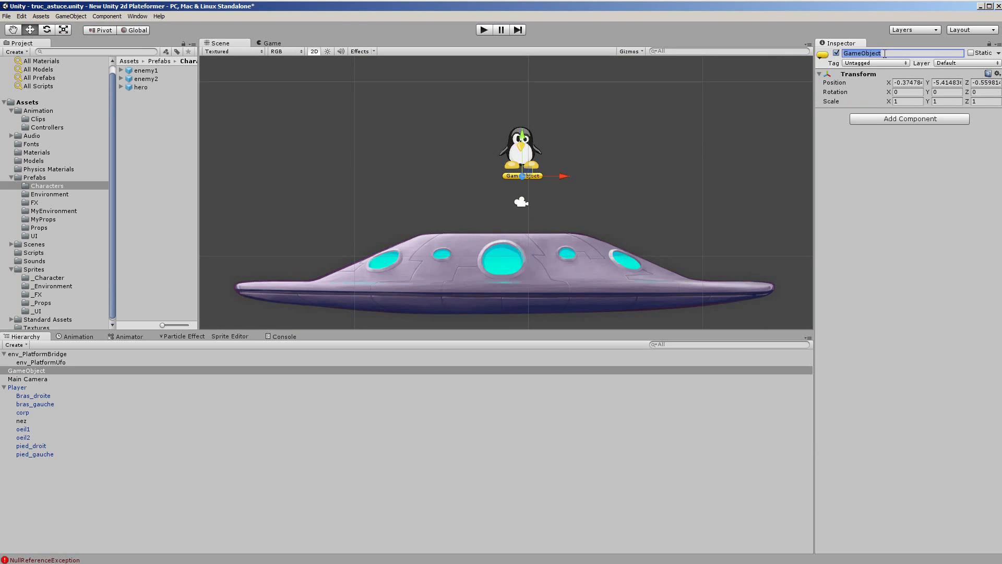
pyautogui.write('groundCheck')
pyautogui.press('Return')
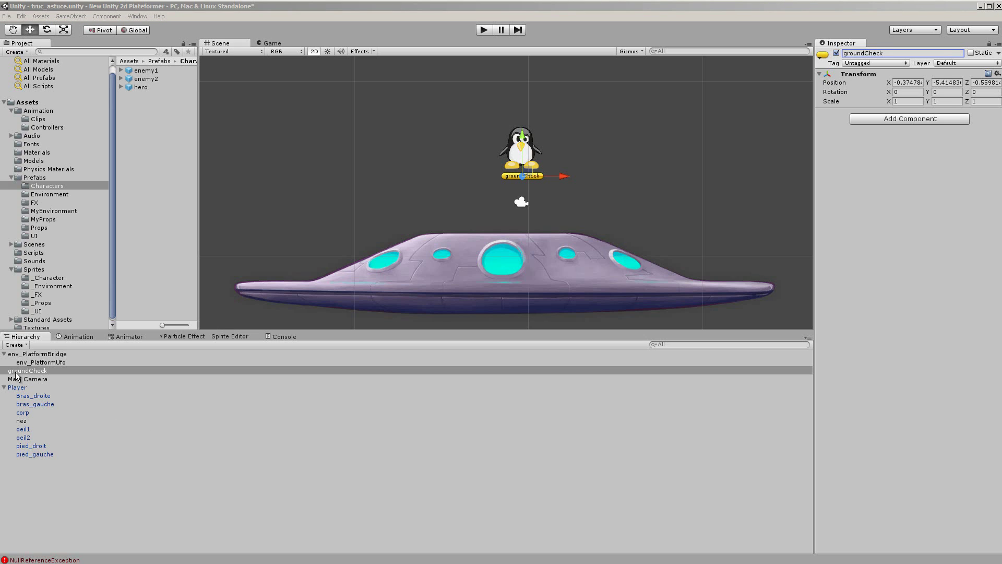
# Step: Make groundCheck a child of Player and raise it slightly so it sits right under the penguin's feet
pyautogui.moveTo(23, 370); pyautogui.dragTo(20, 389)
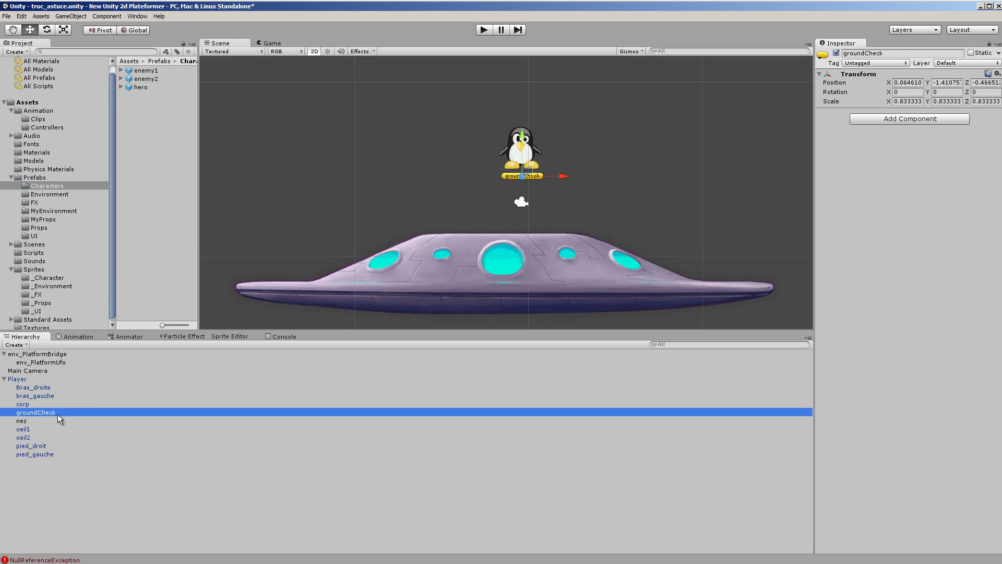
pyautogui.scroll(5, 630, 206)
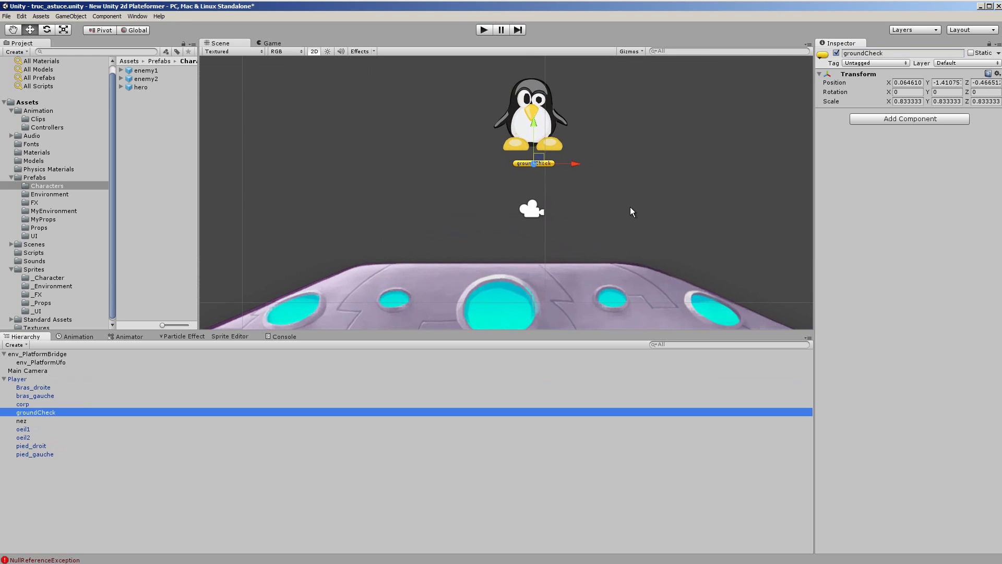
pyautogui.moveTo(535, 127); pyautogui.dragTo(535, 119)
pyautogui.moveTo(655, 163); pyautogui.dragTo(655, 162, button='middle')
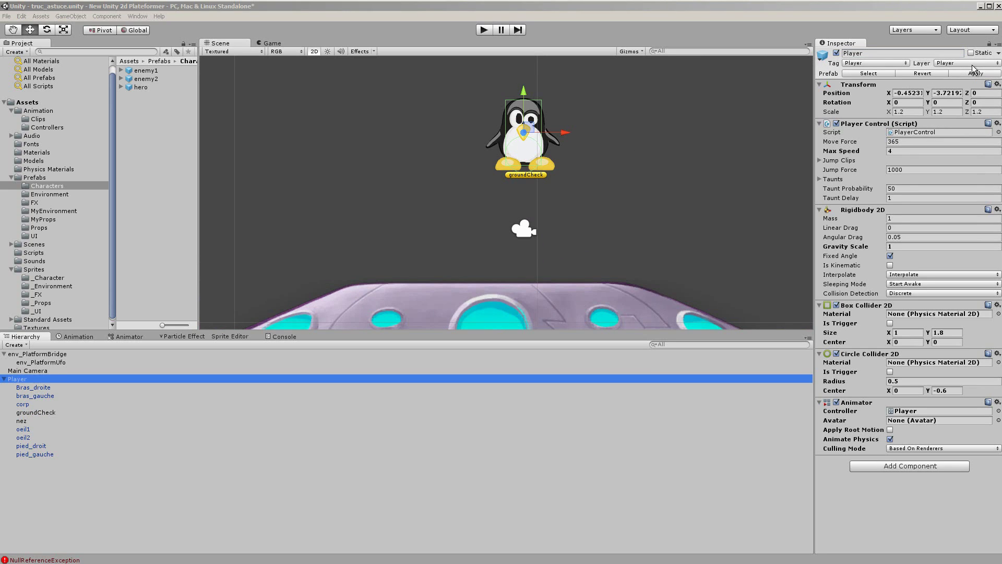
# Step: Inspect the Player's child objects one by one, from Bras_droite to pied_gauche, to check their layer assignments
pyautogui.click(32, 389)
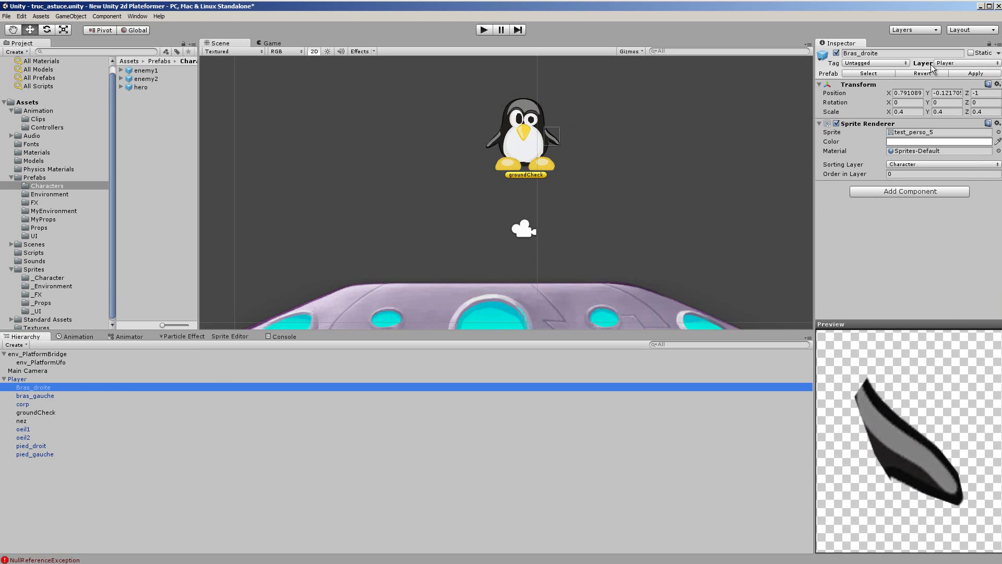
pyautogui.click(43, 395)
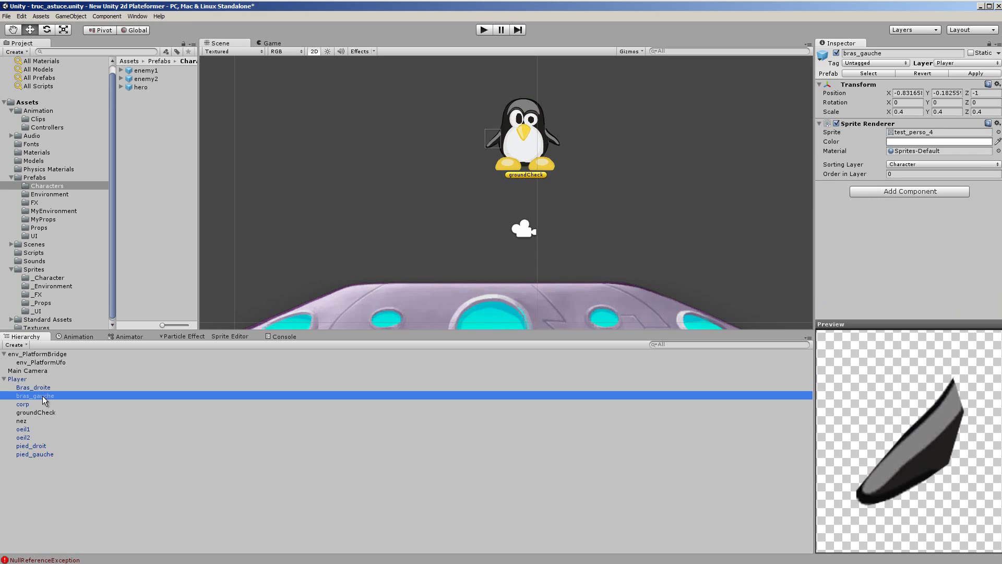
pyautogui.click(26, 405)
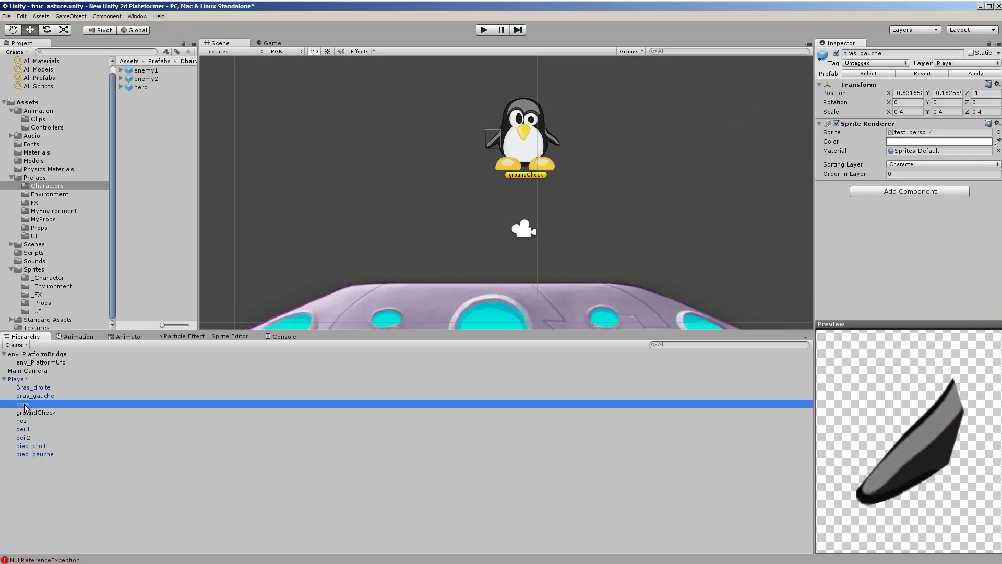
pyautogui.click(30, 413)
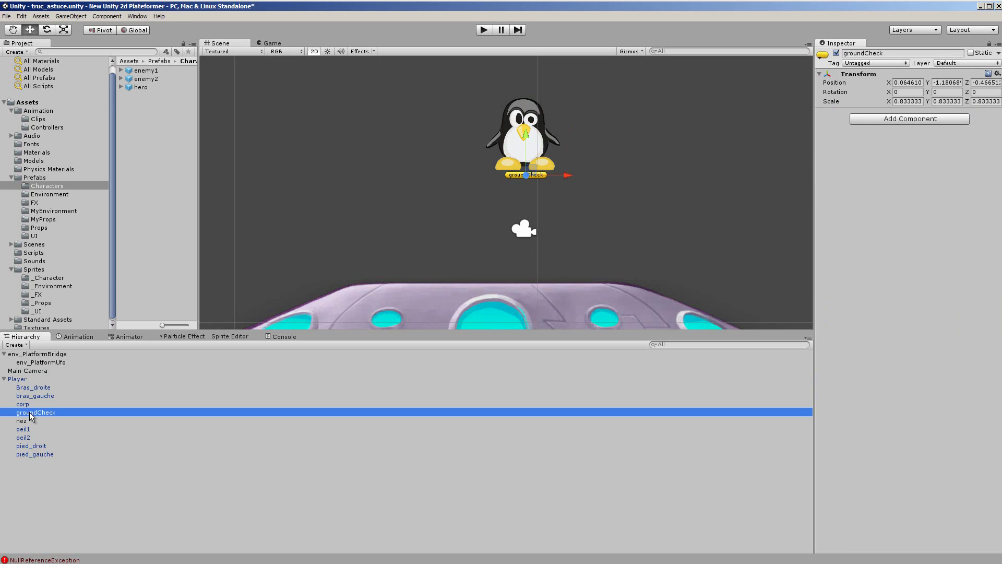
pyautogui.click(23, 422)
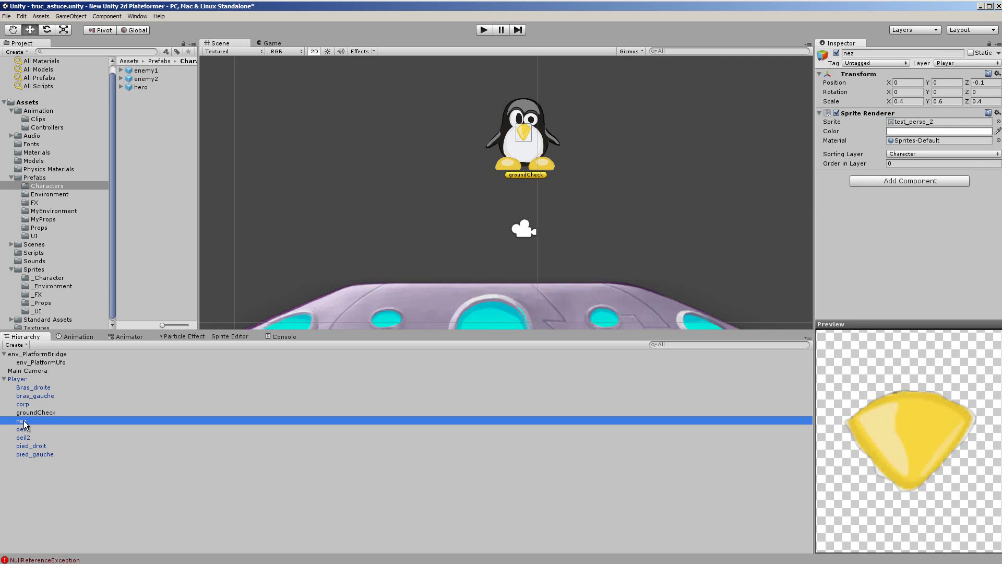
pyautogui.click(23, 429)
pyautogui.click(23, 438)
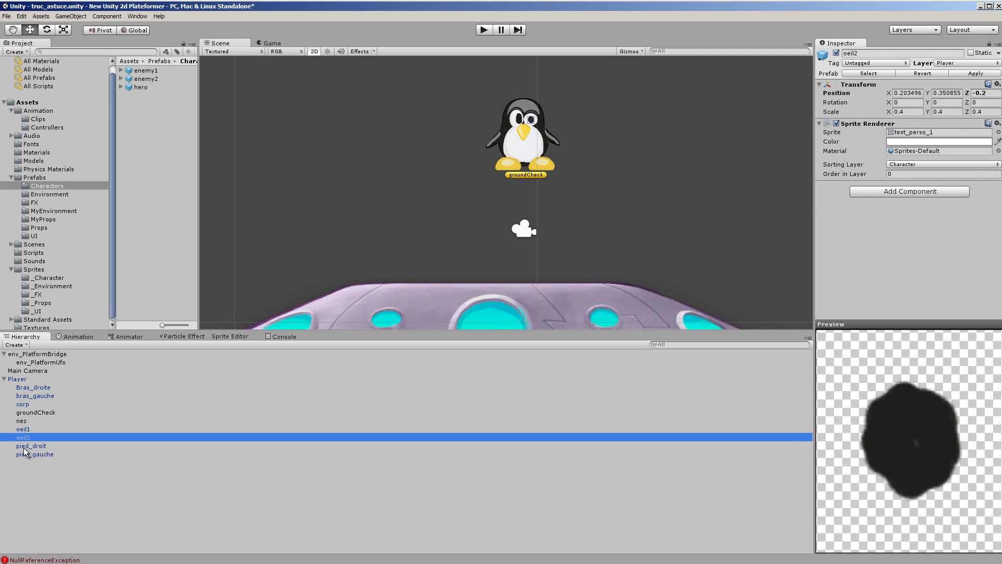
pyautogui.click(24, 446)
pyautogui.click(26, 455)
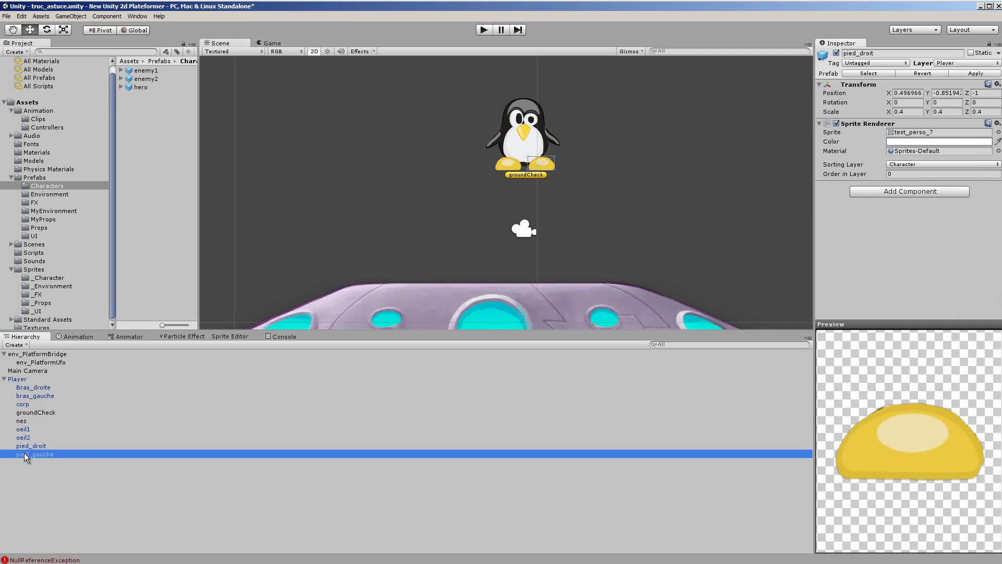
# Step: Assign the groundCheck object to the Player layer
pyautogui.click(38, 413)
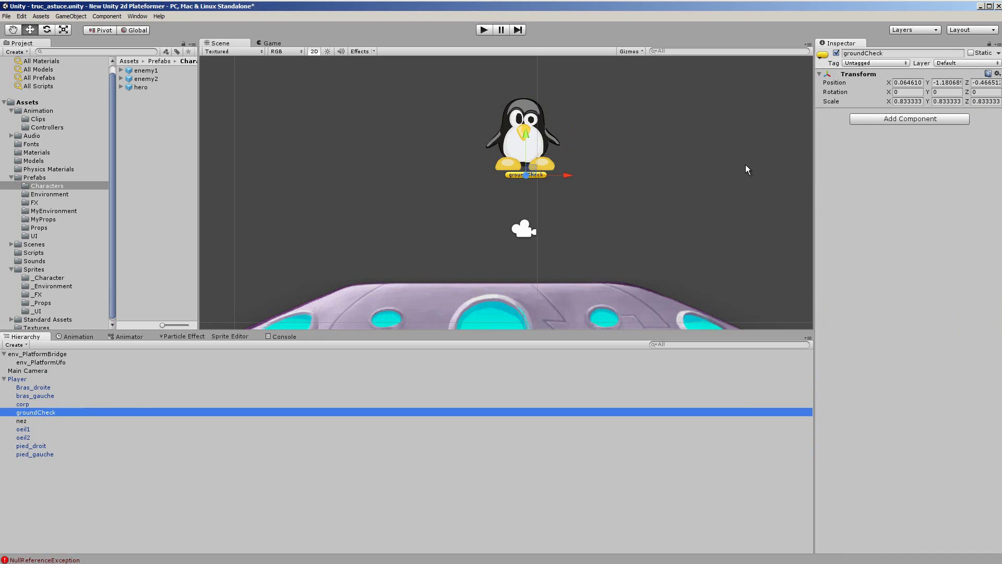
pyautogui.click(952, 63)
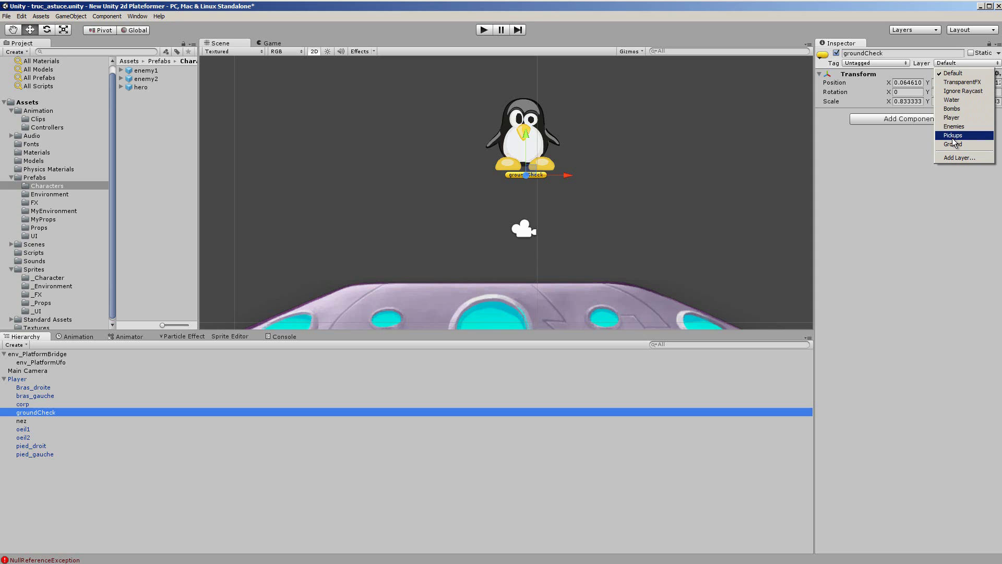
pyautogui.click(958, 119)
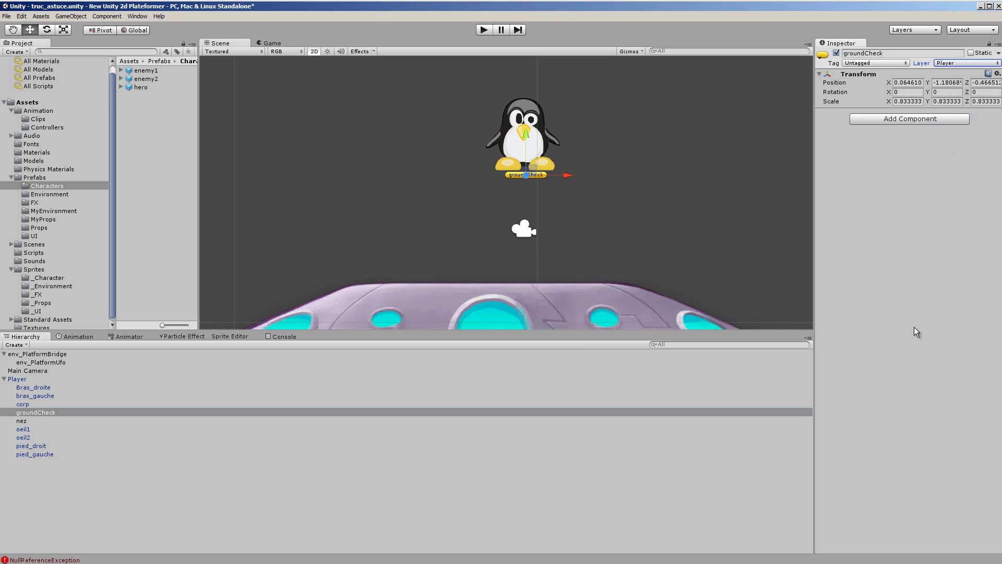
# Step: Play-test the game in the maximized view, walking the penguin right and left across the platform and making it jump repeatedly
pyautogui.hotkey('ctrl', 'p')
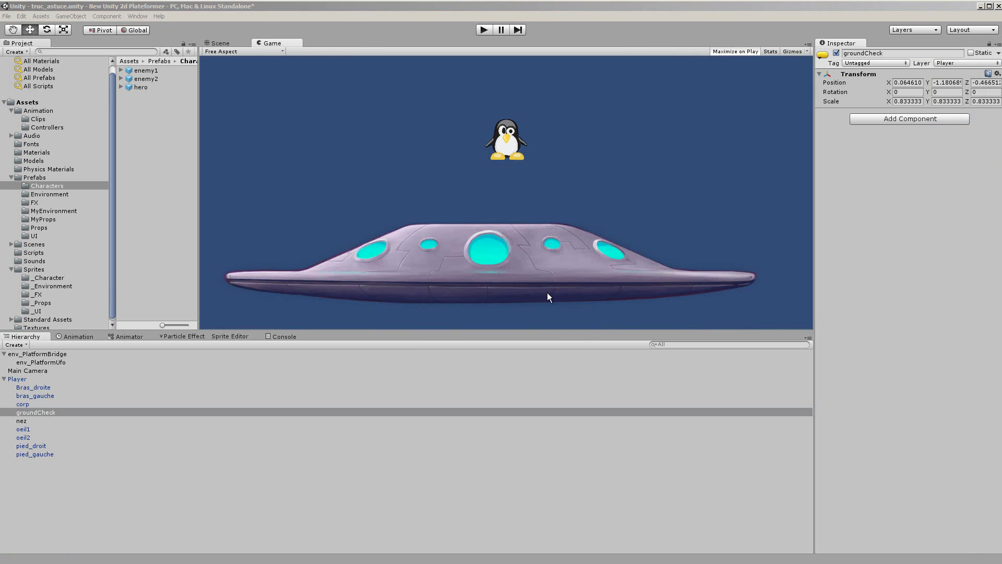
pyautogui.click(483, 30)
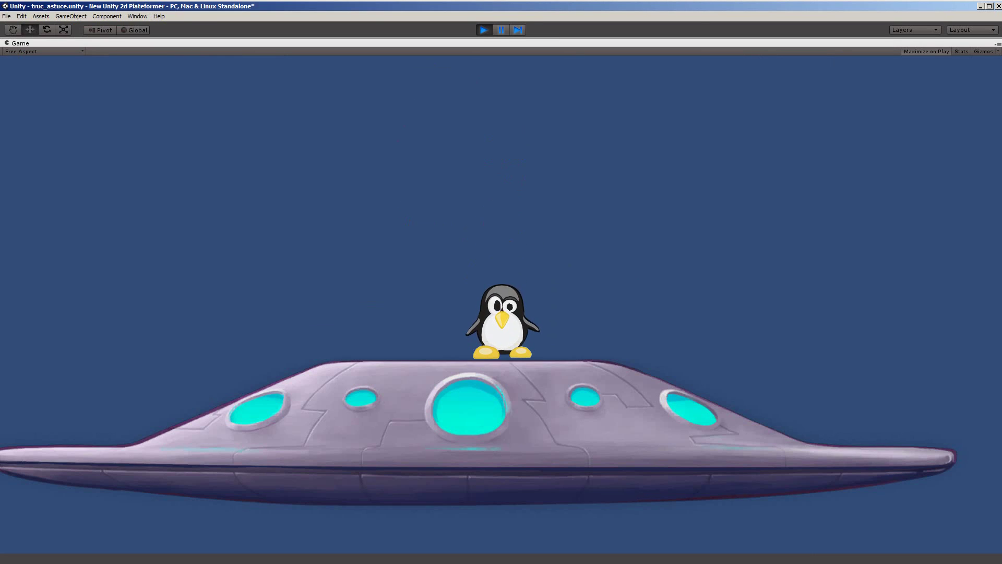
pyautogui.press('Right')
pyautogui.press('space')
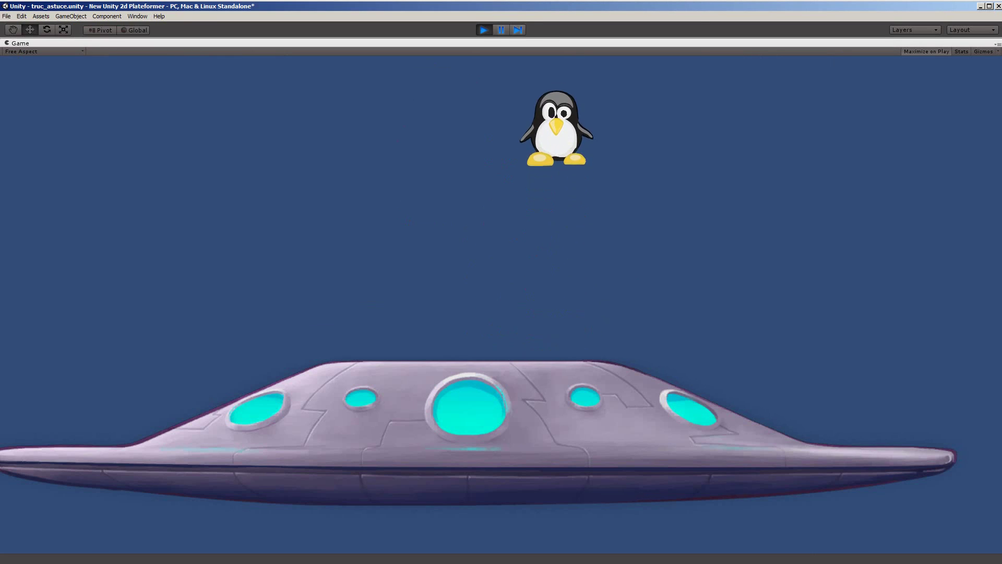
pyautogui.press('Left')
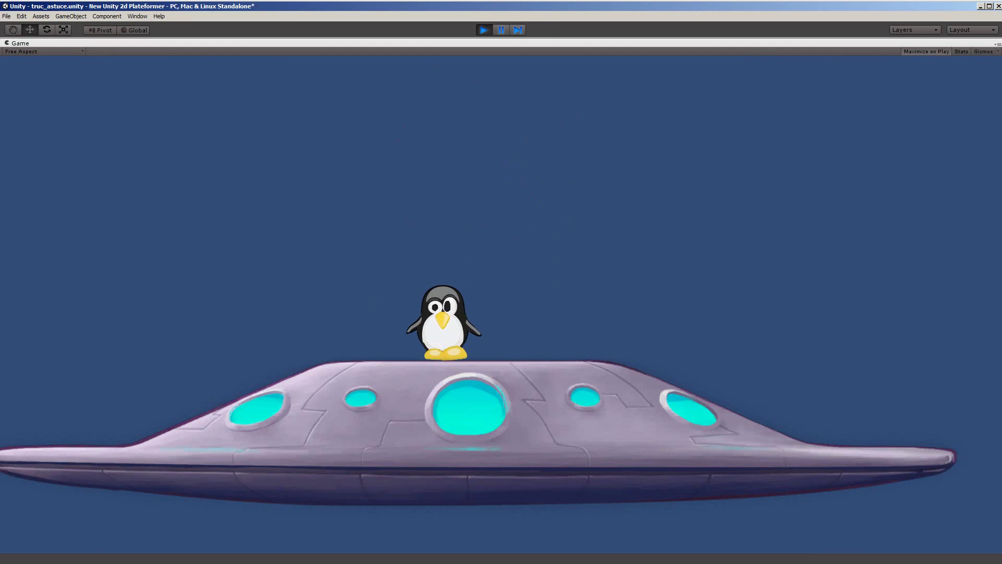
pyautogui.press('space')
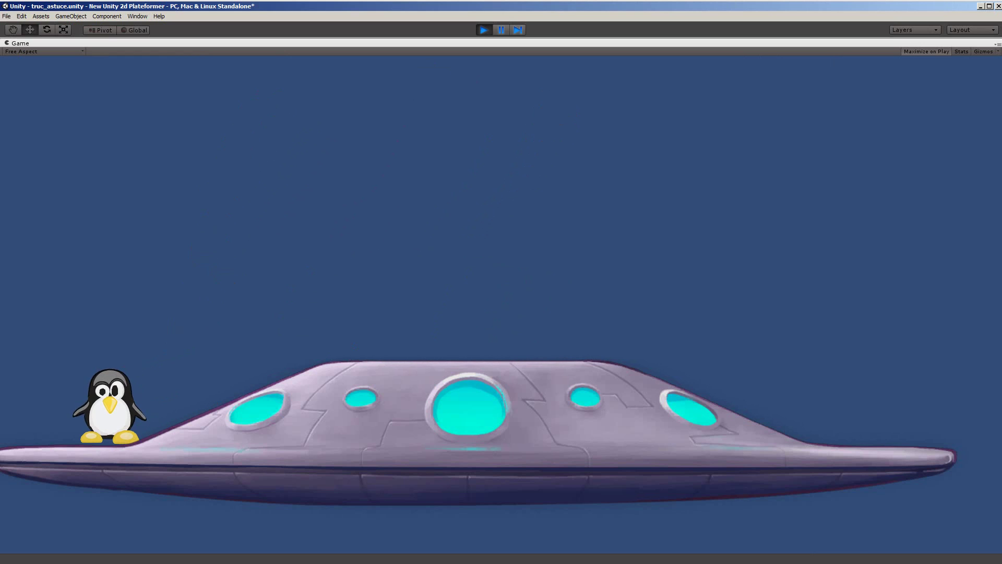
pyautogui.press('Right')
pyautogui.press('space')
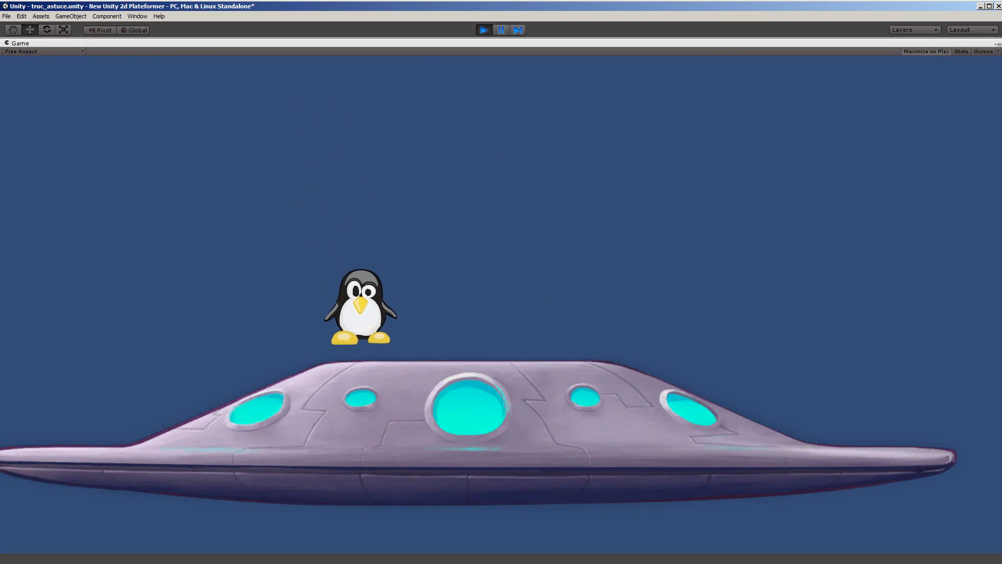
pyautogui.press('space')
pyautogui.press('space')
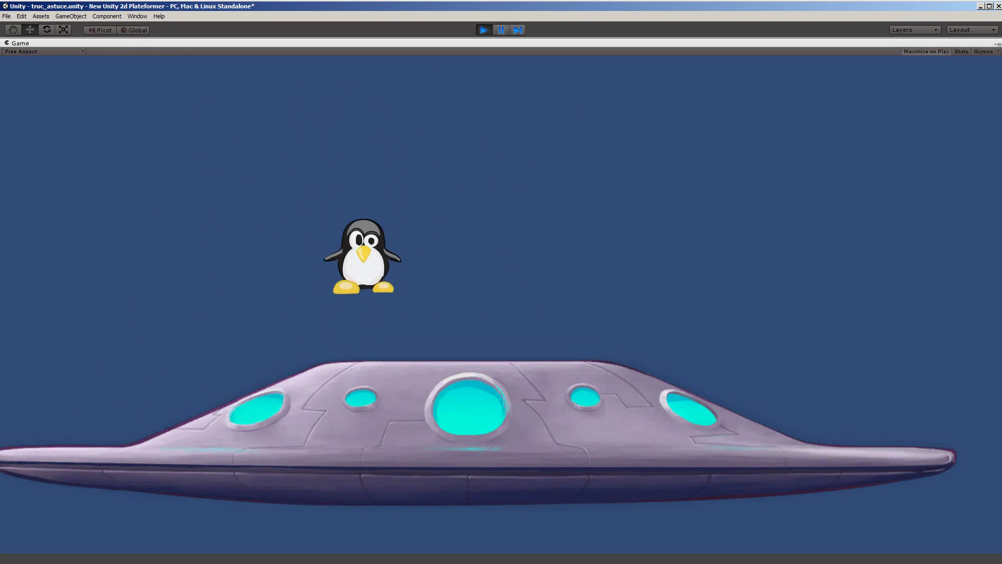
pyautogui.press('Right')
pyautogui.press('space')
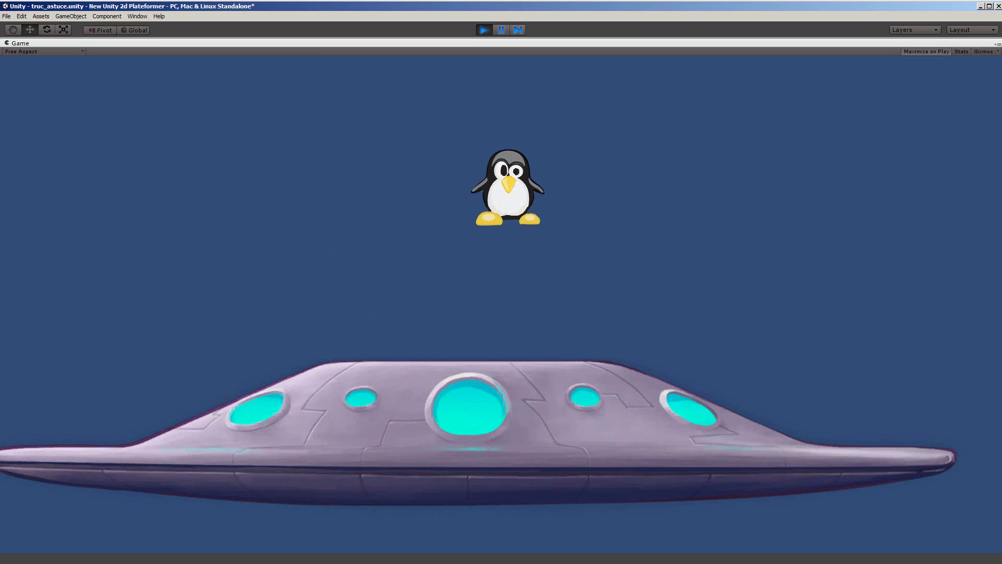
pyautogui.press('Right')
pyautogui.press('Right')
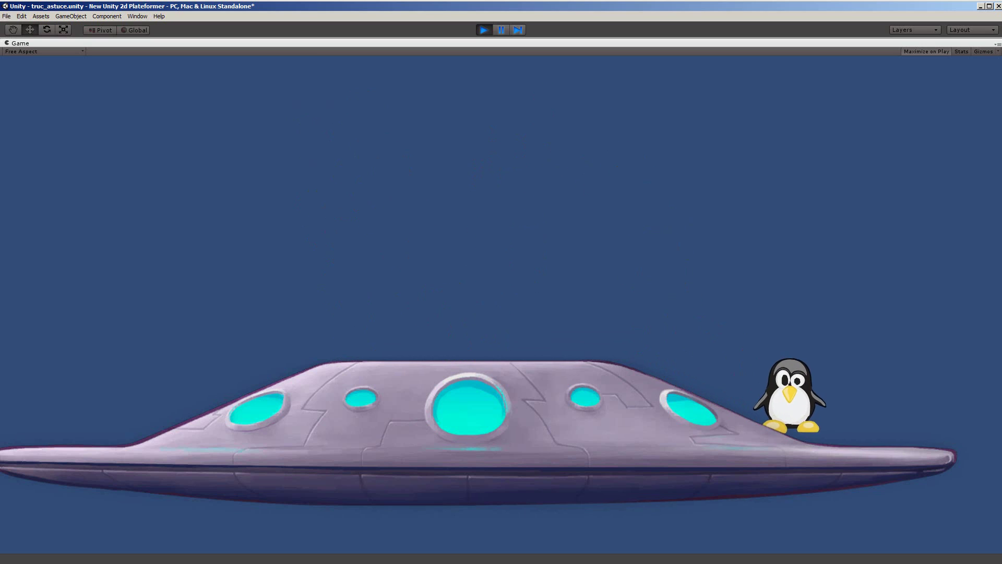
pyautogui.press('space')
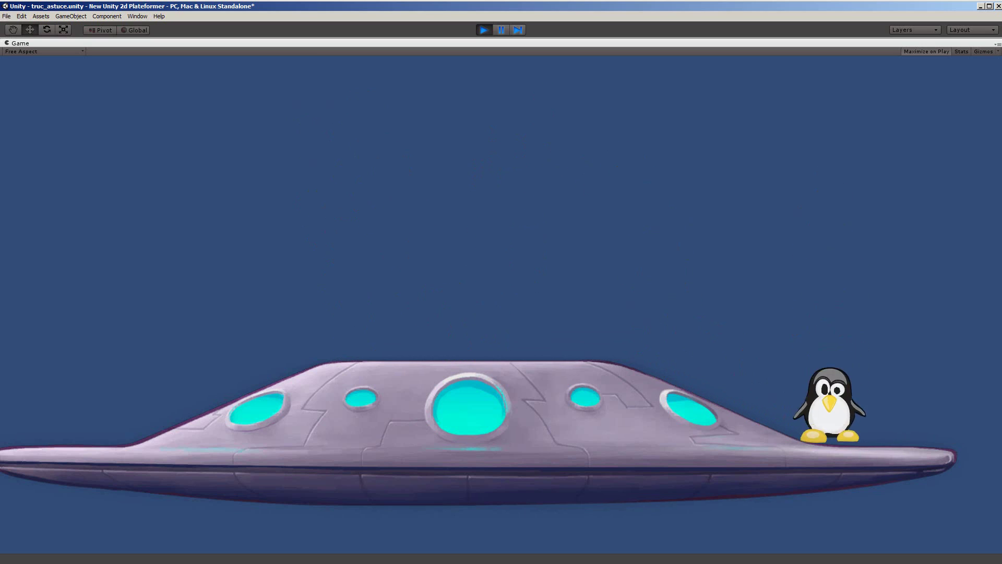
pyautogui.press('space')
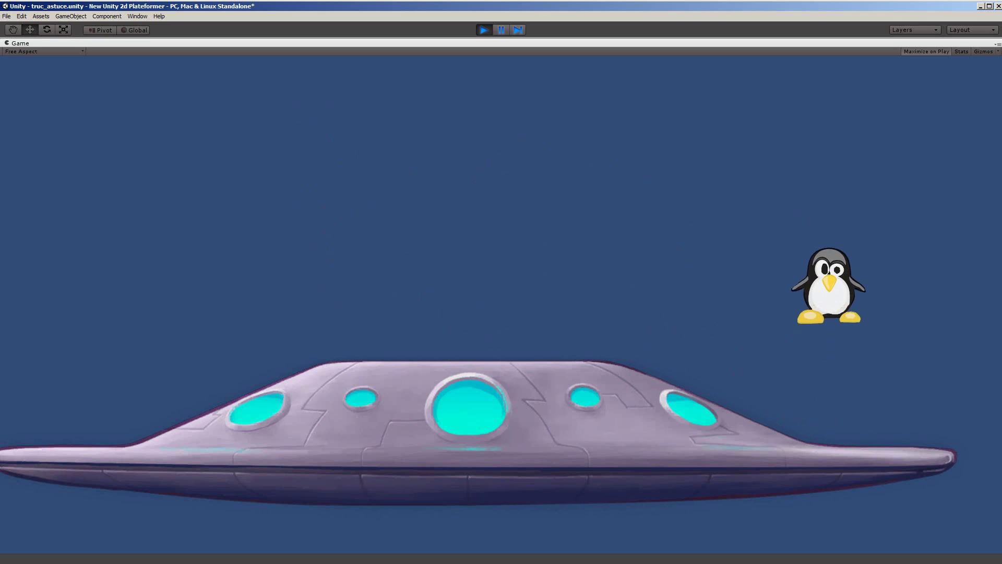
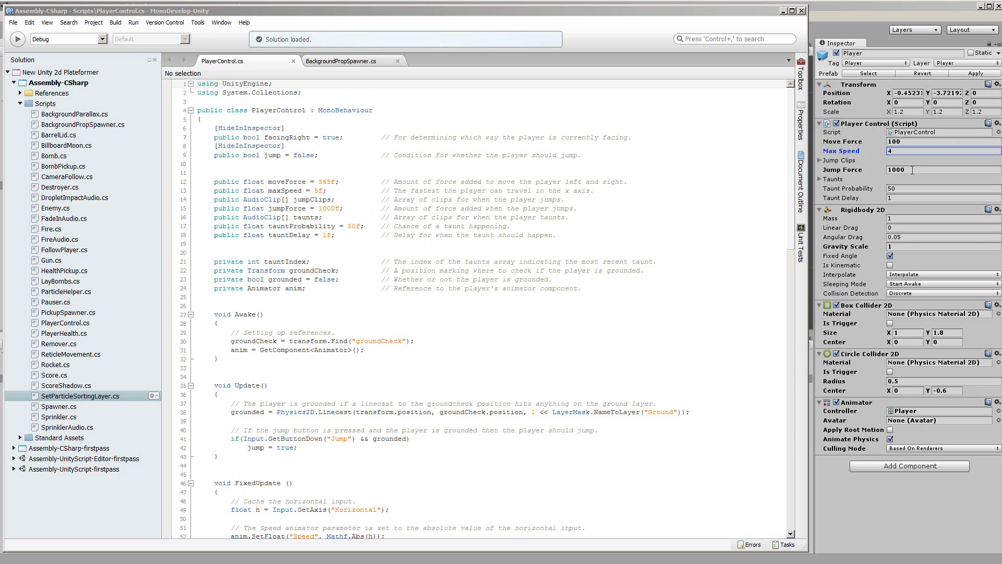
# Step: Return from MonoDevelop to Unity, play-test the penguin's jumping and walking in both directions, and stop the game
pyautogui.click(783, 11)
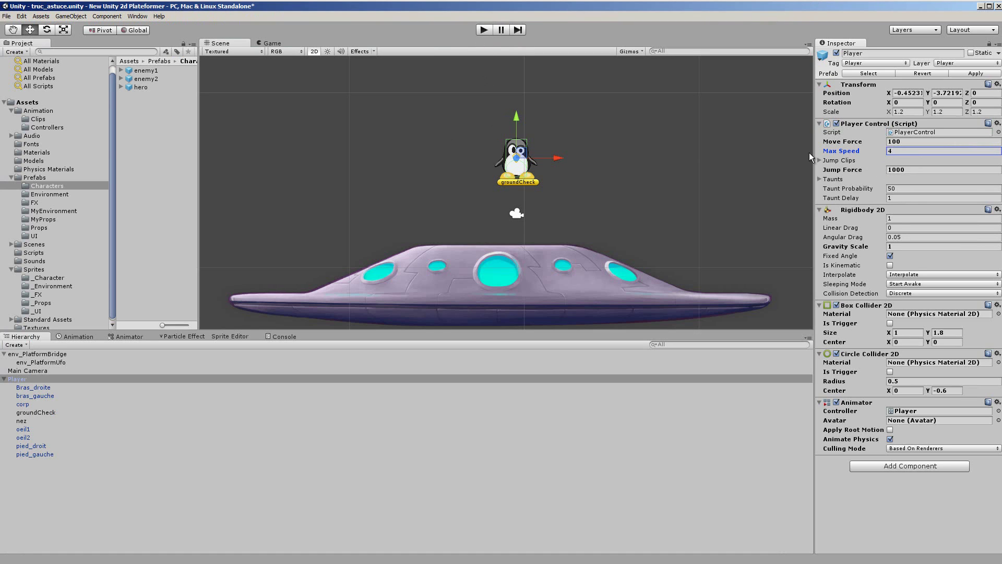
pyautogui.click(483, 30)
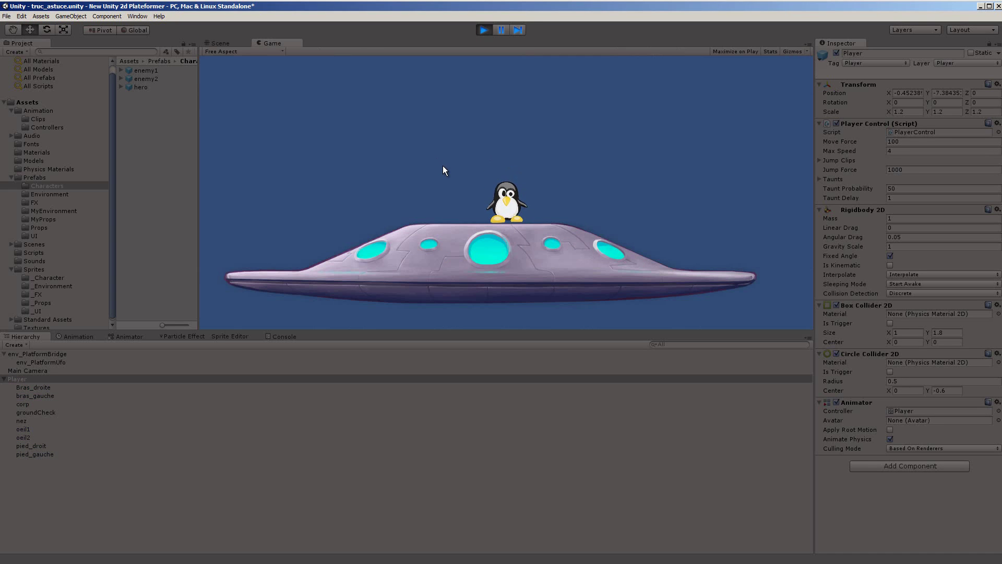
pyautogui.press('space')
pyautogui.press('space')
pyautogui.press('Right')
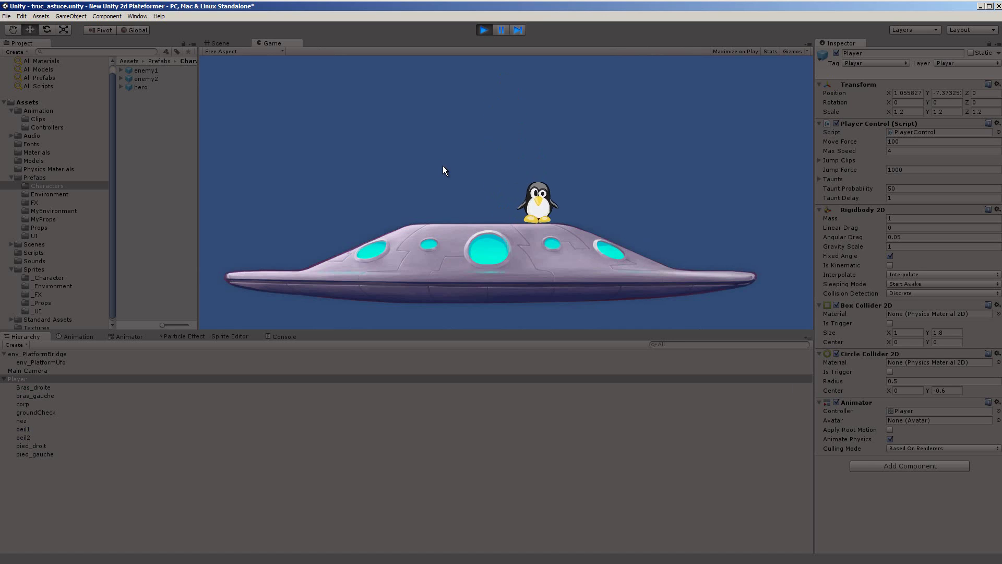
pyautogui.press('Left')
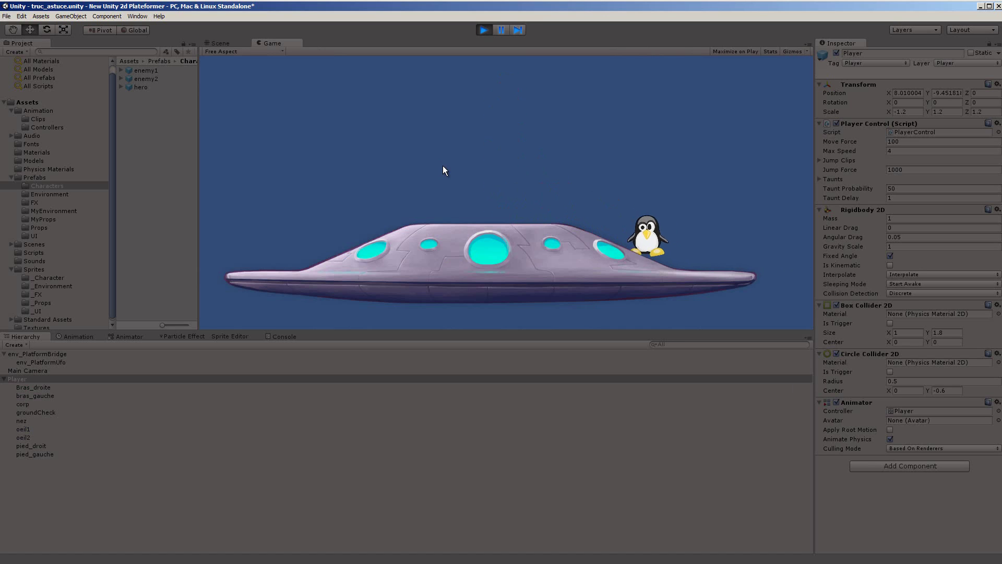
pyautogui.click(484, 30)
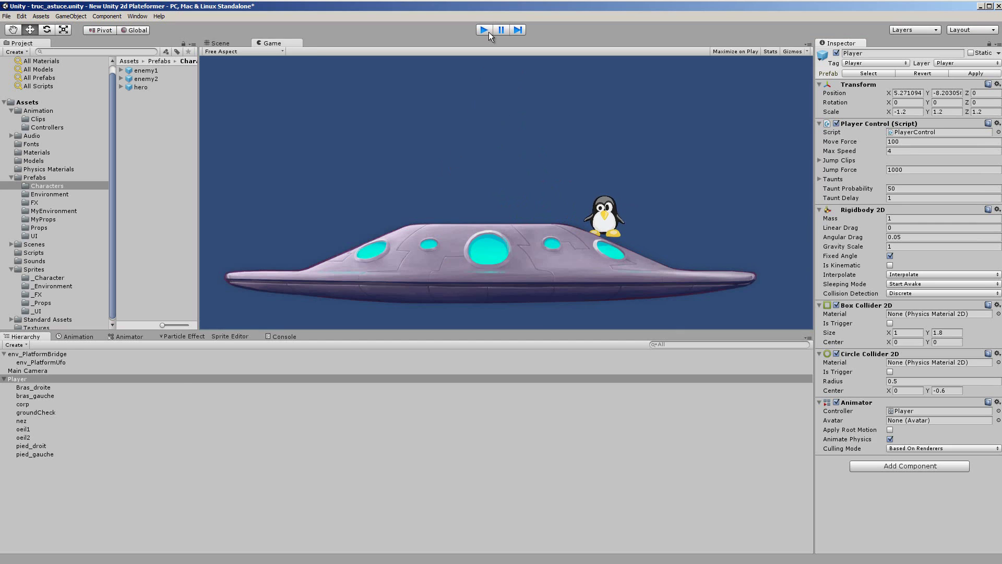
# Step: Set the Jump Force in the Player Control script to 200
pyautogui.click(887, 169)
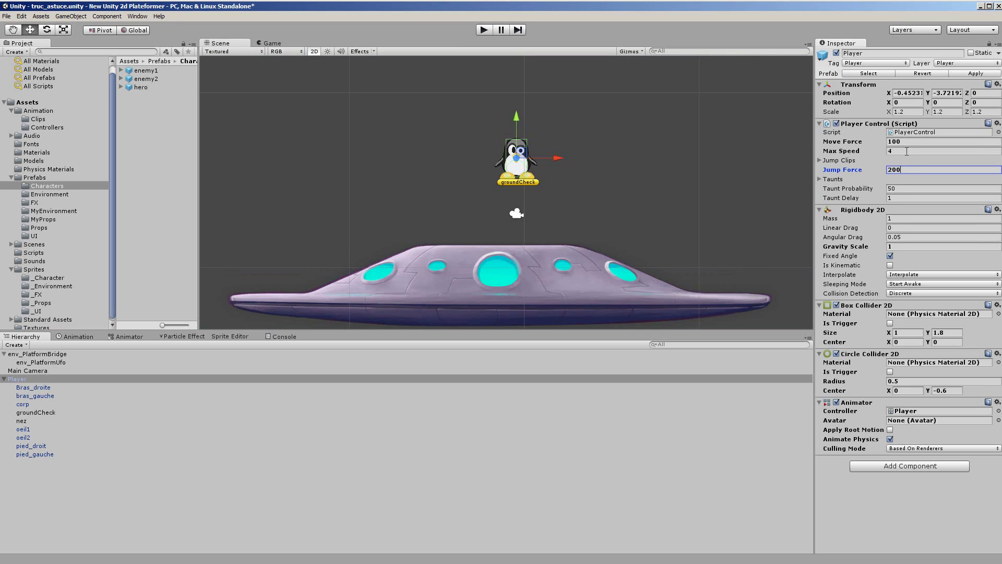
# Step: Set the Max Speed in the Player Control script to 1, play-test the penguin walking right and left, and stop the game
pyautogui.click(898, 151)
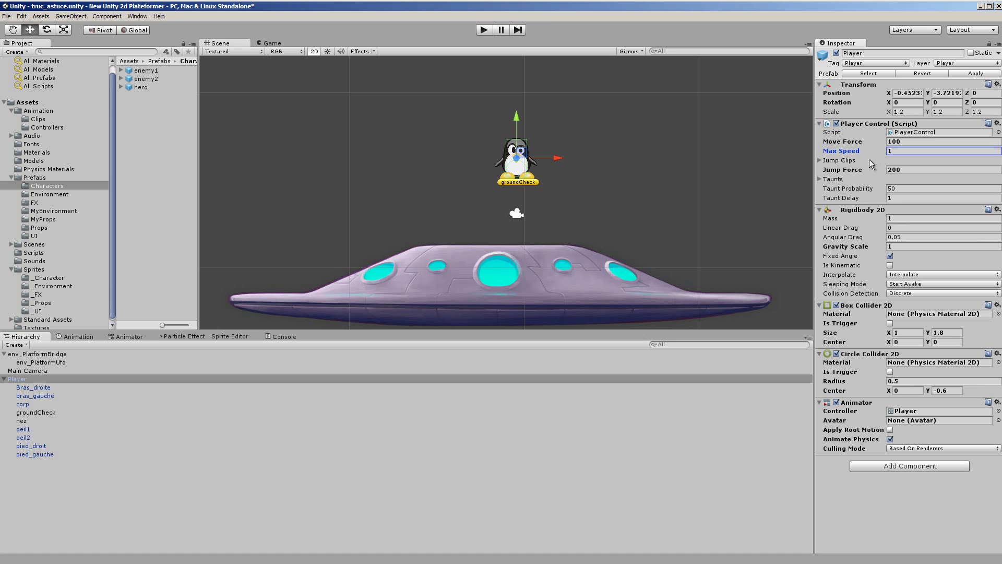
pyautogui.click(482, 29)
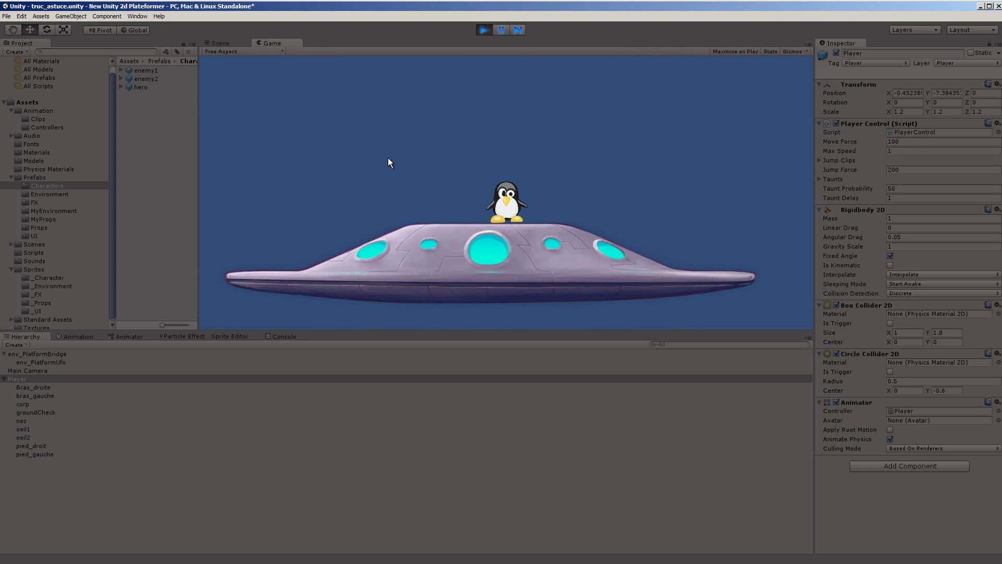
pyautogui.press('Right')
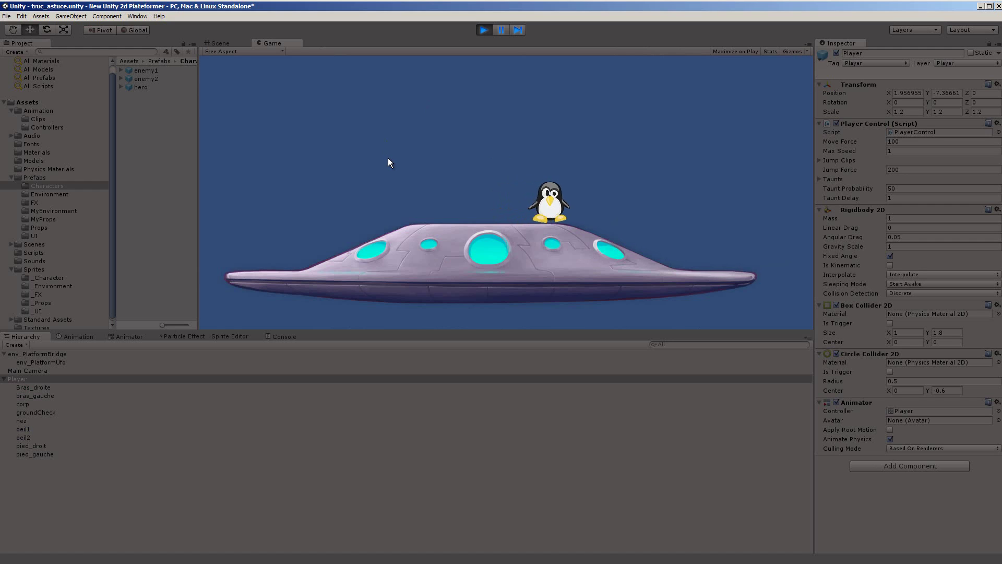
pyautogui.press('Left')
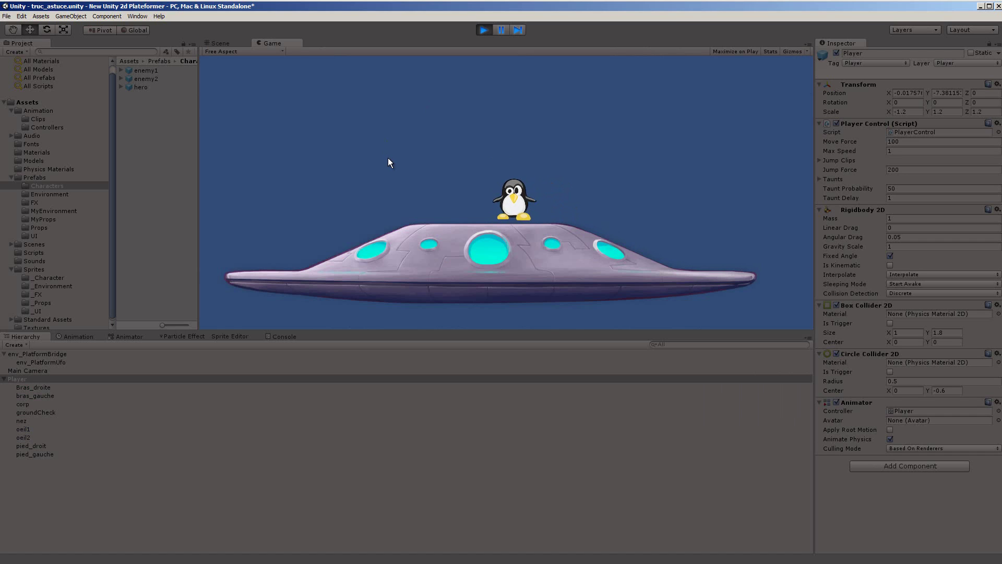
pyautogui.click(489, 28)
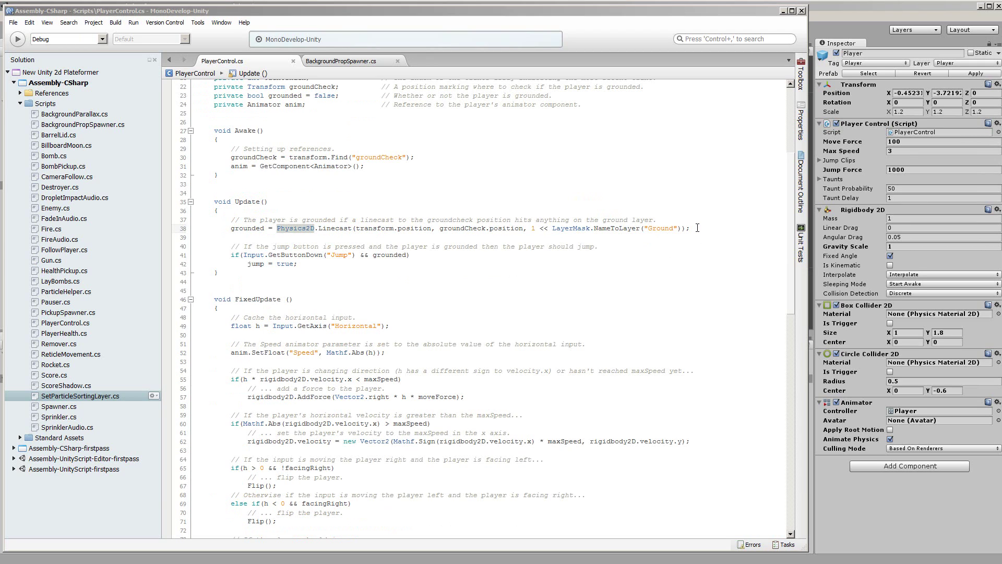
# Step: Compare the Speed parameter code in PlayerControl.cs with the Marche state and its transition with Pause in the Animator
pyautogui.click(783, 11)
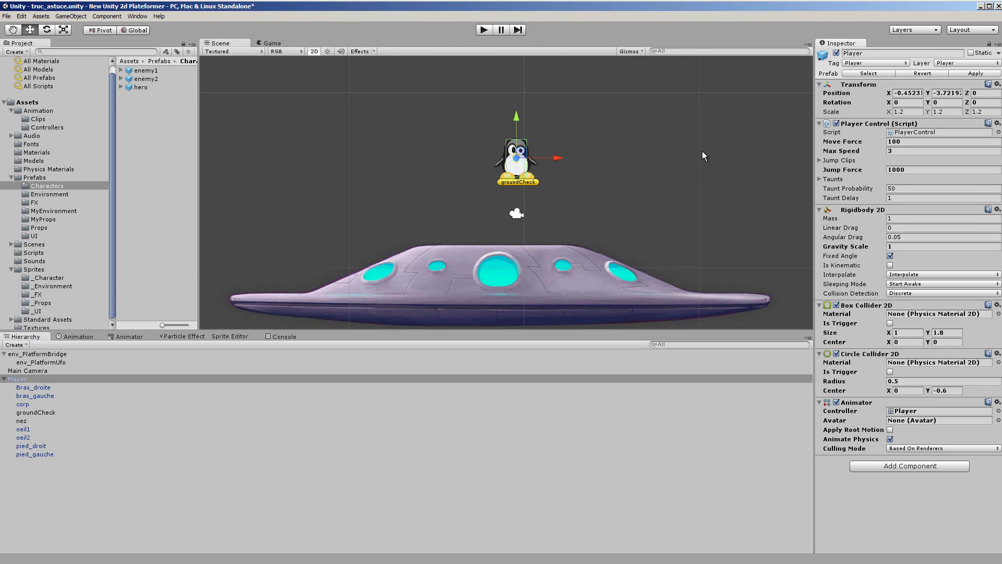
pyautogui.click(554, 262)
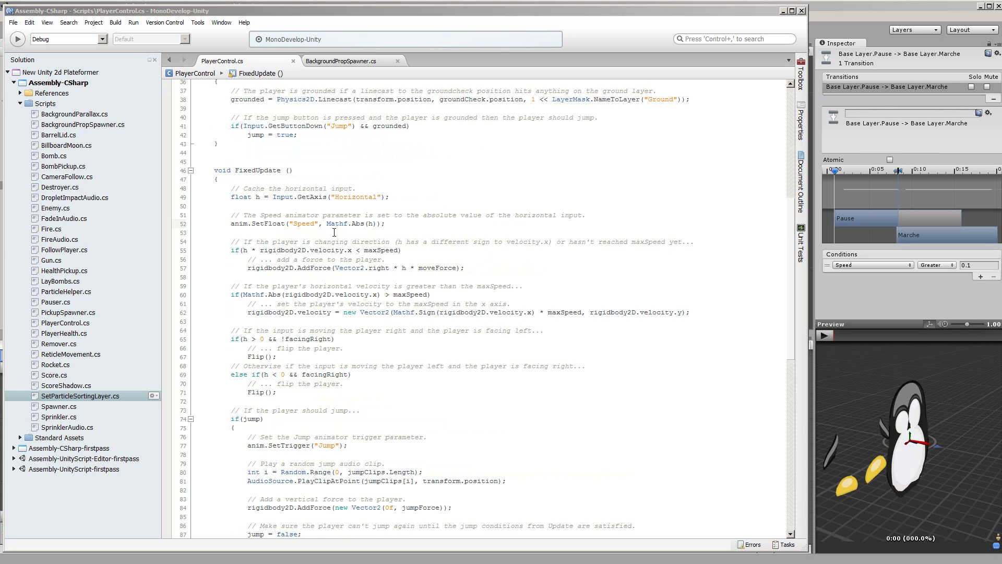
pyautogui.moveTo(328, 221)
pyautogui.click(783, 10)
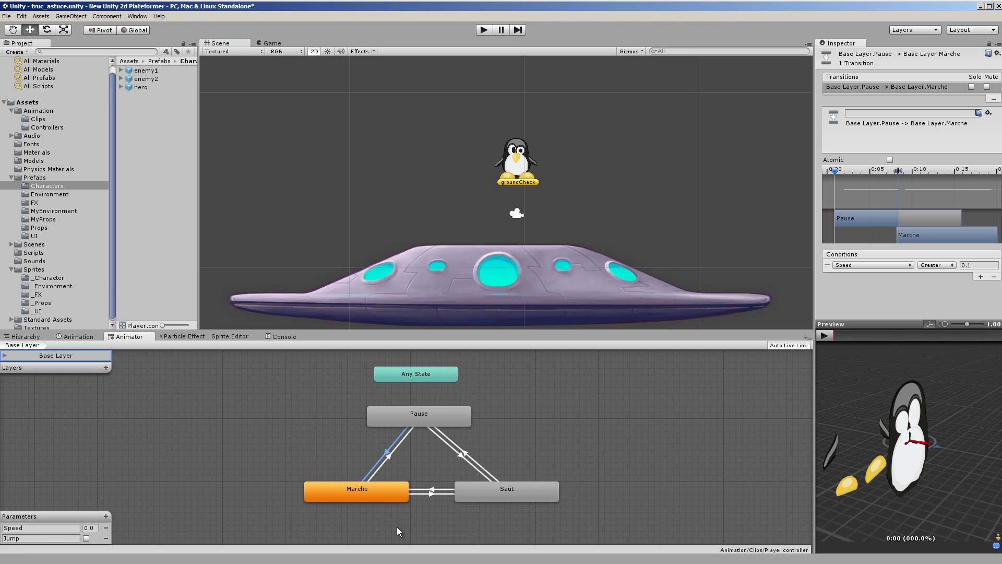
pyautogui.click(380, 494)
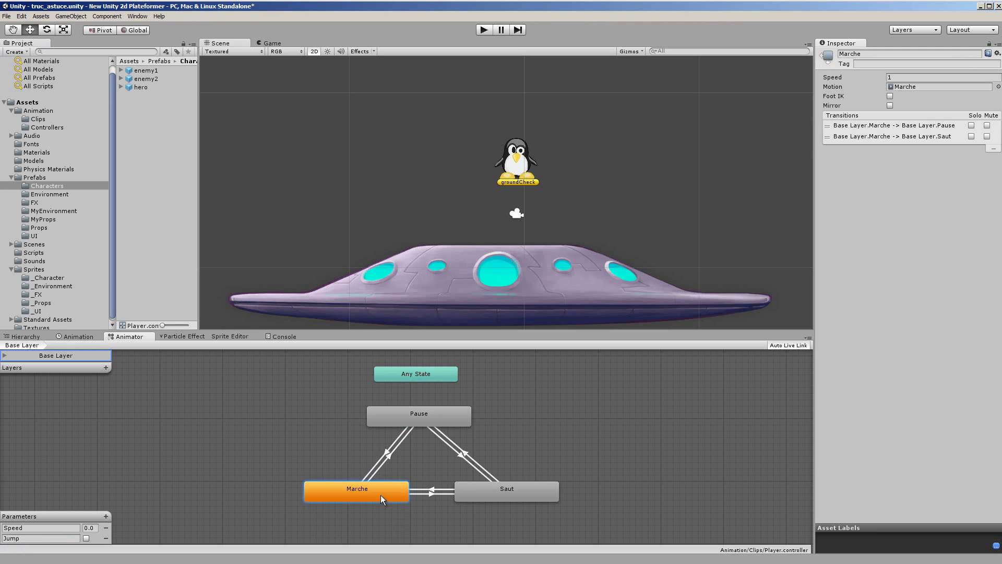
pyautogui.click(387, 450)
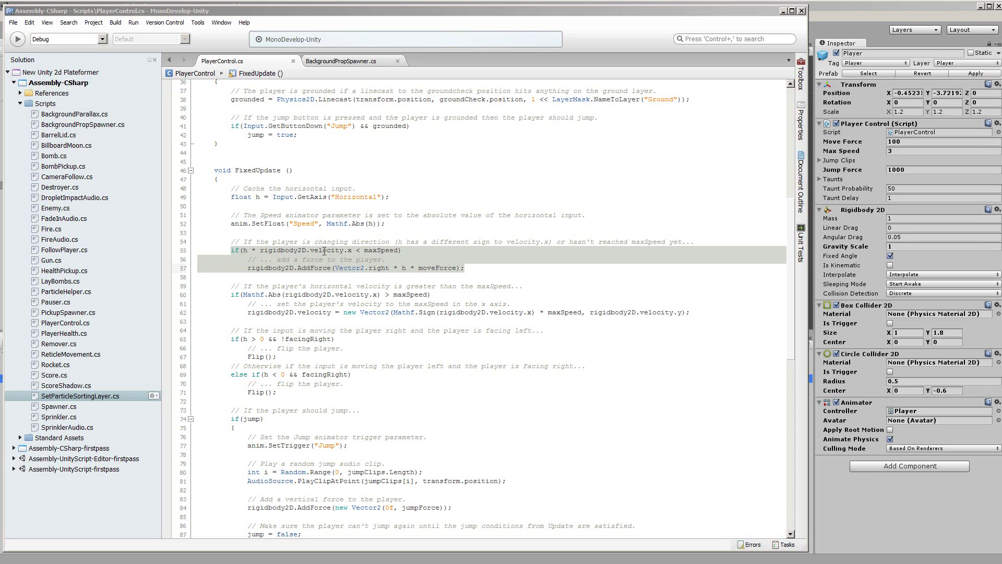
# Step: Examine the movement force, max speed, Flip and jump code blocks in PlayerControl.cs
pyautogui.moveTo(324, 251)
pyautogui.moveTo(244, 272)
pyautogui.moveTo(231, 294); pyautogui.dragTo(762, 313)
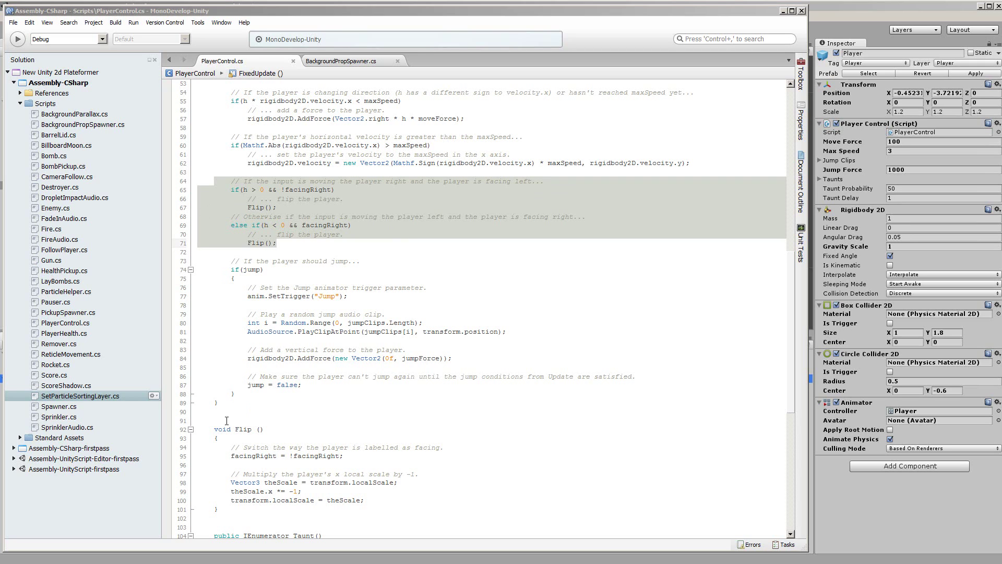
pyautogui.click(211, 431)
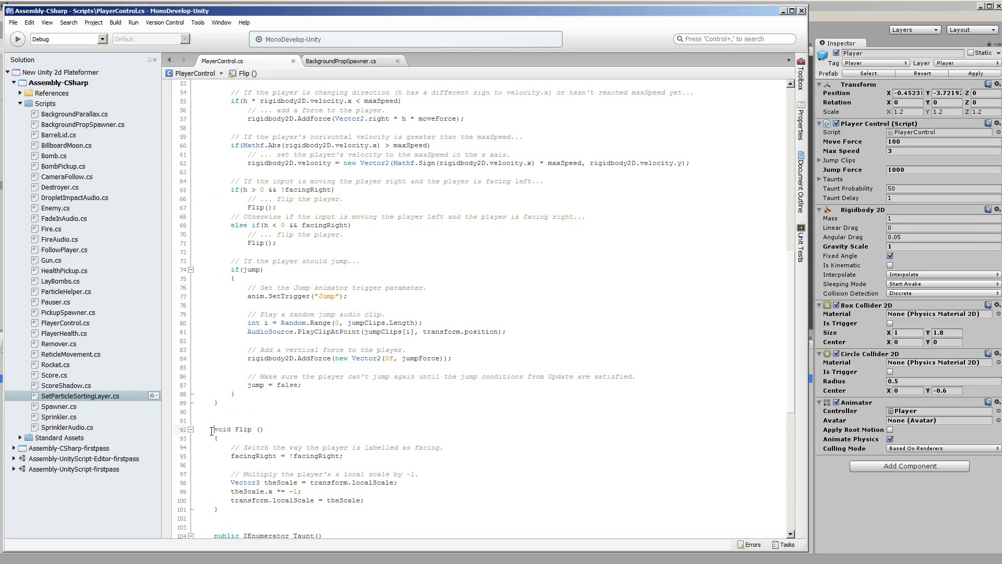
pyautogui.moveTo(211, 431); pyautogui.dragTo(361, 509)
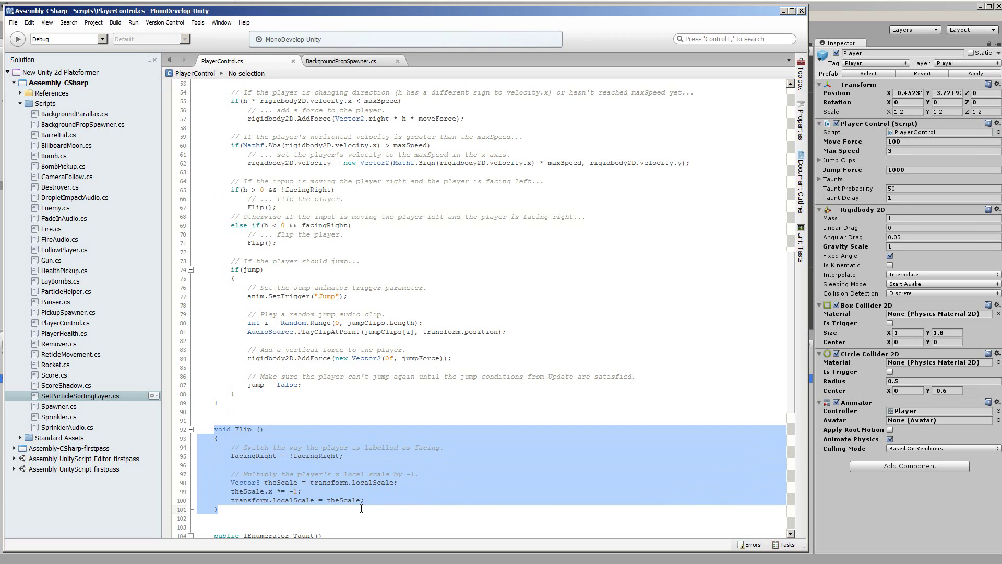
pyautogui.moveTo(302, 385); pyautogui.dragTo(222, 260)
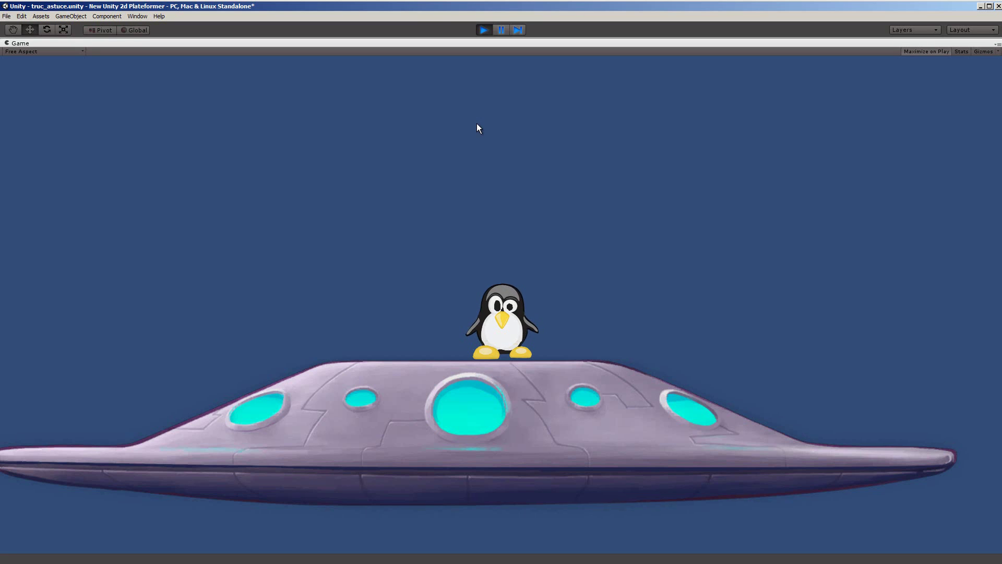
# Step: Play-test the game in the maximized view, walking the penguin left and right over the UFO platform while jumping repeatedly
pyautogui.press('Left')
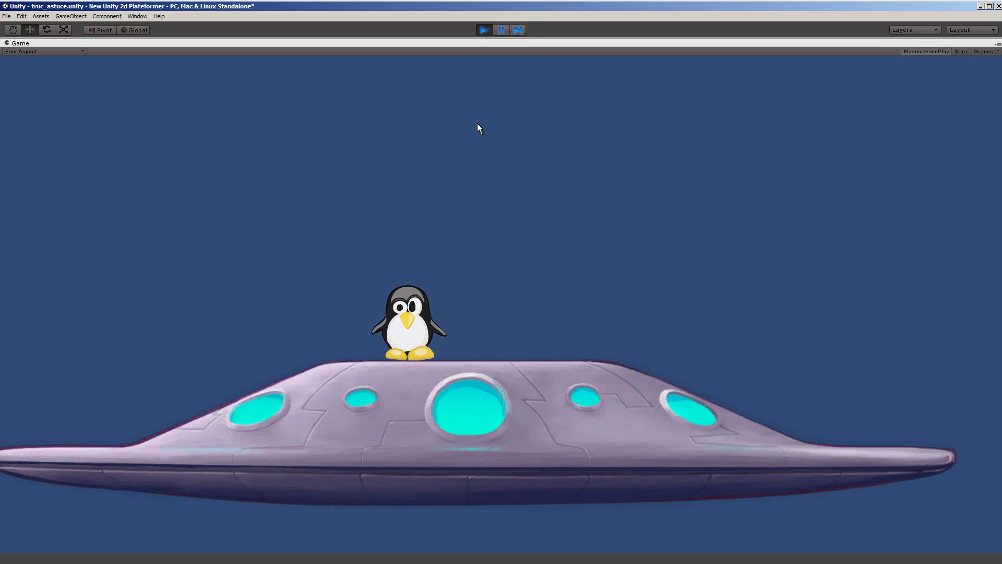
pyautogui.press('space')
pyautogui.press('Right')
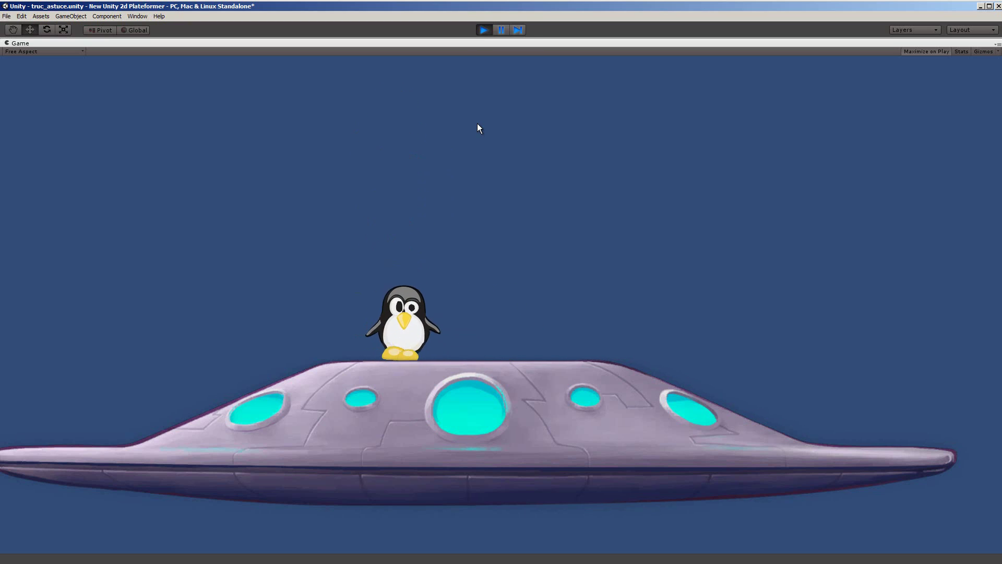
pyautogui.press('space')
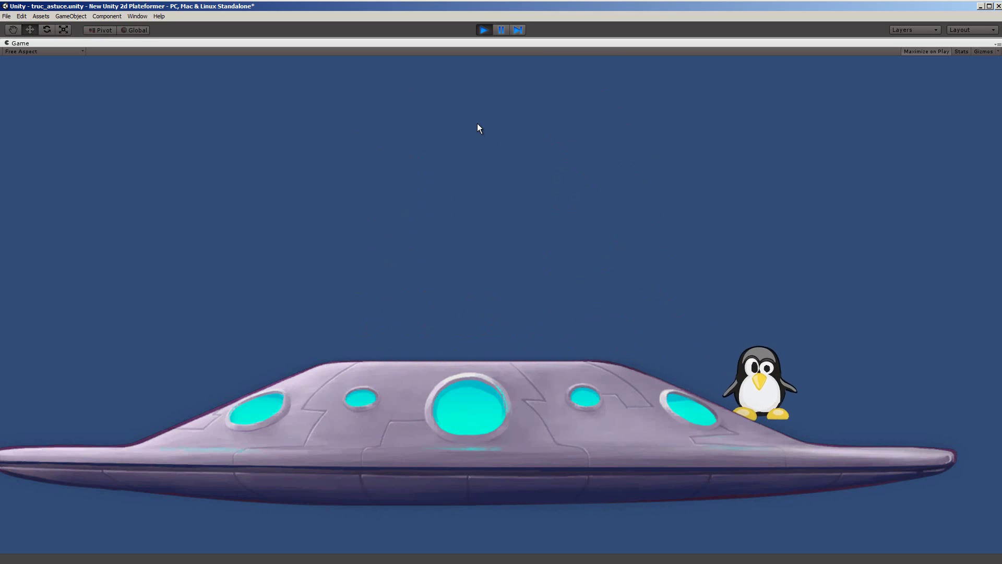
pyautogui.press('space')
pyautogui.press('Left')
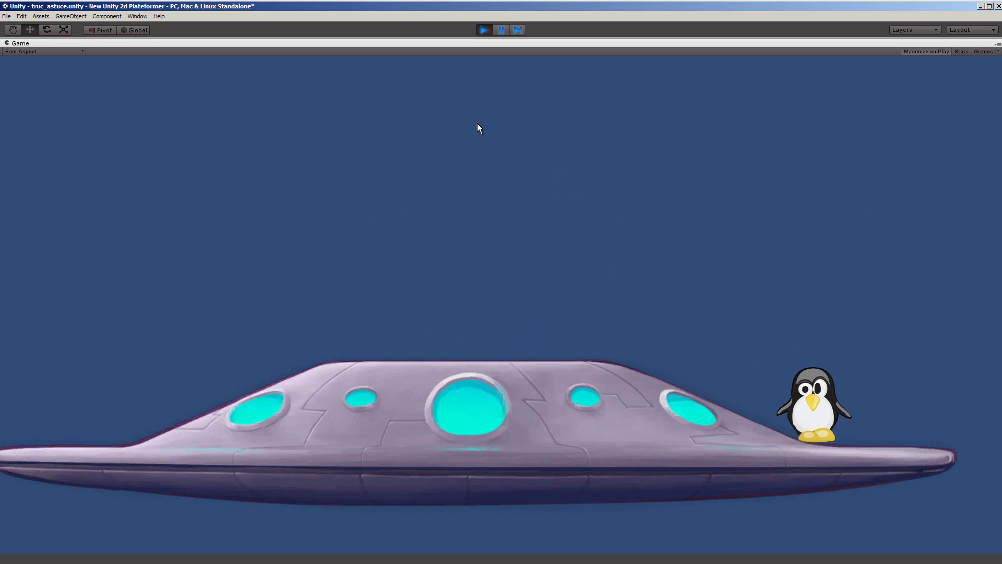
pyautogui.press('space')
pyautogui.press('space')
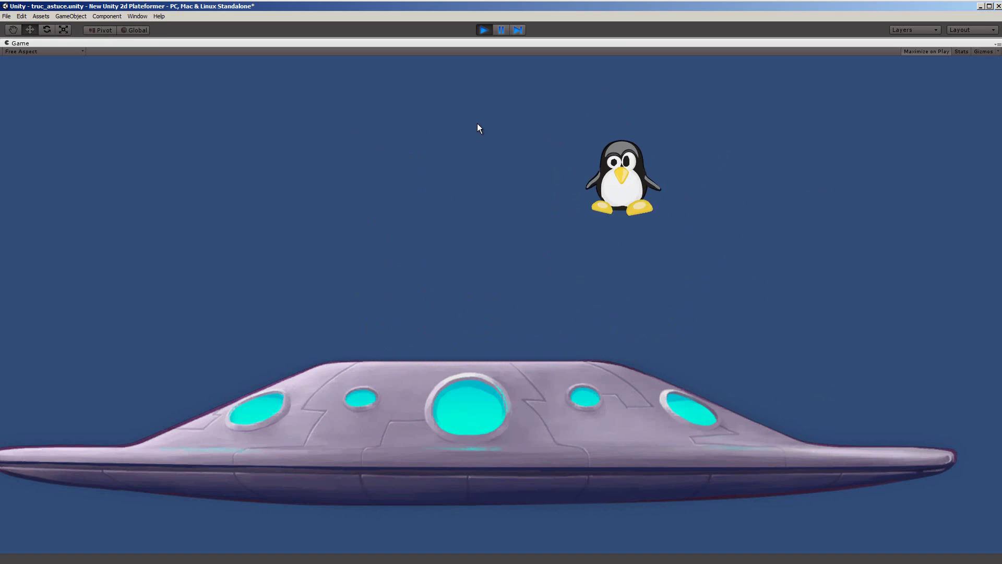
pyautogui.press('space')
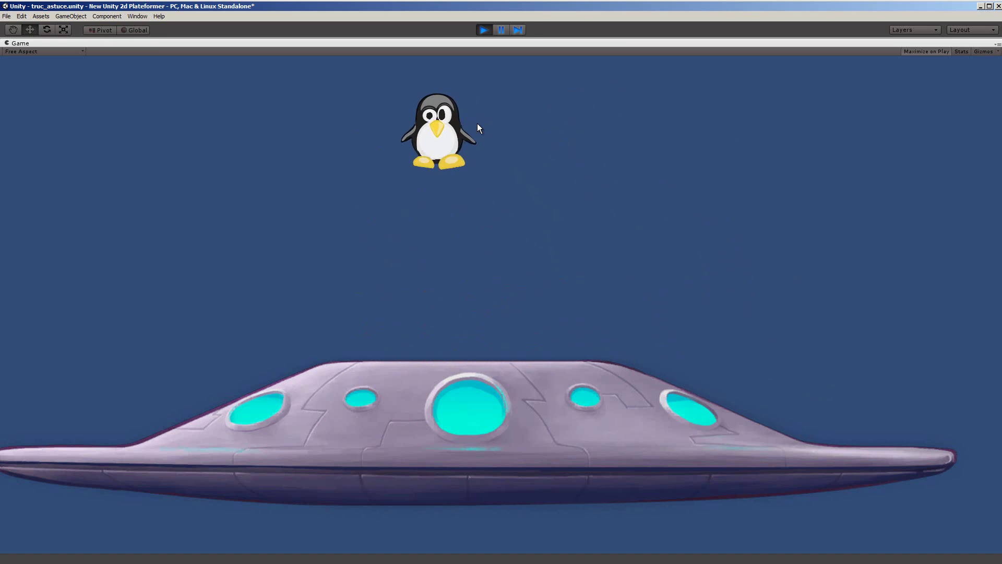
pyautogui.press('Left')
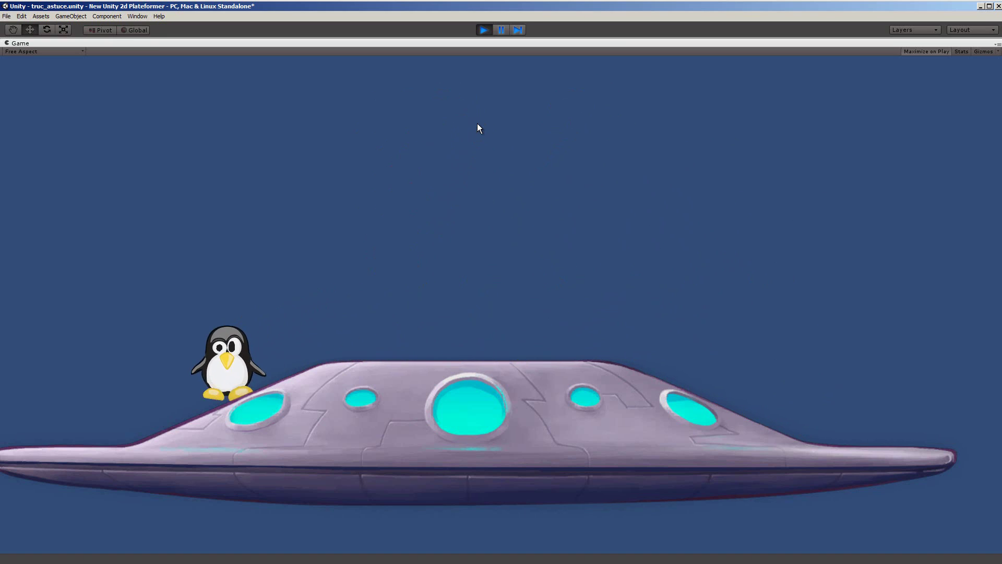